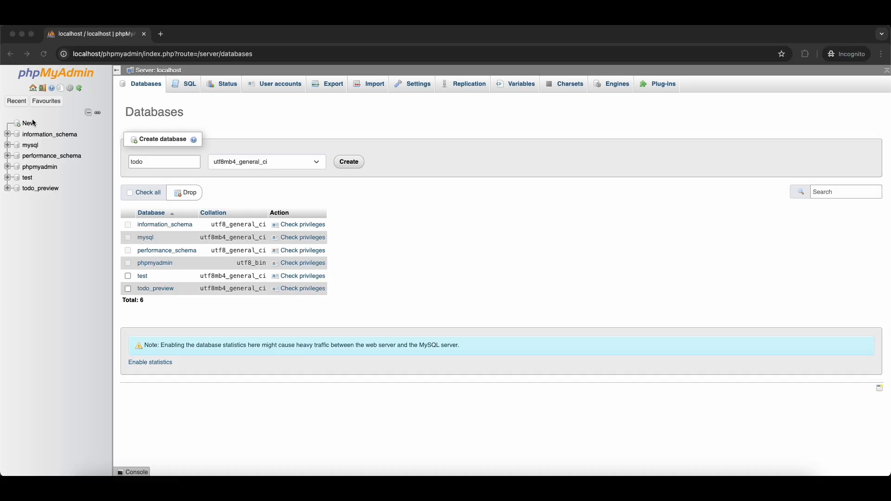
- Search Google for 'wampp' in a new browser tab
{"action": "left_click", "coordinate": [42, 111]}
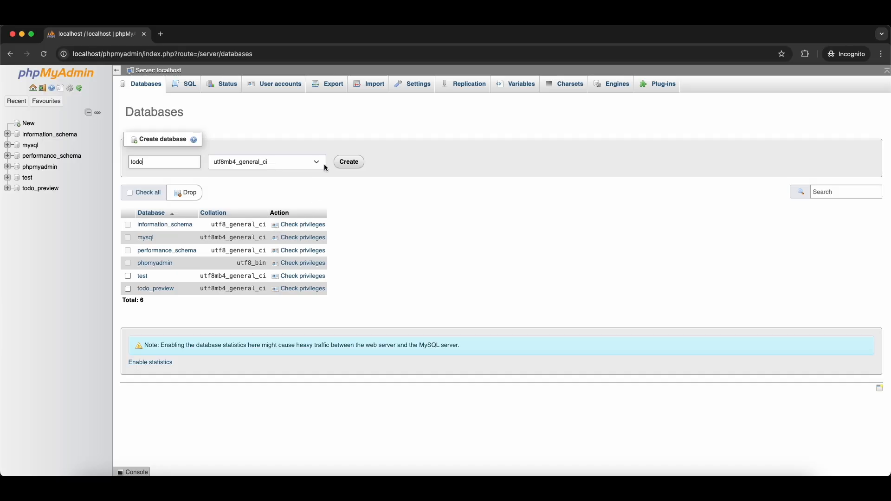
{"action": "key", "text": "super+t"}
{"action": "type", "text": "wampp"}
{"action": "key", "text": "Return"}
- Search for 'xampp', accept Google cookies, and open the XAMPP Installers and Downloads result
{"action": "key", "text": "super+t"}
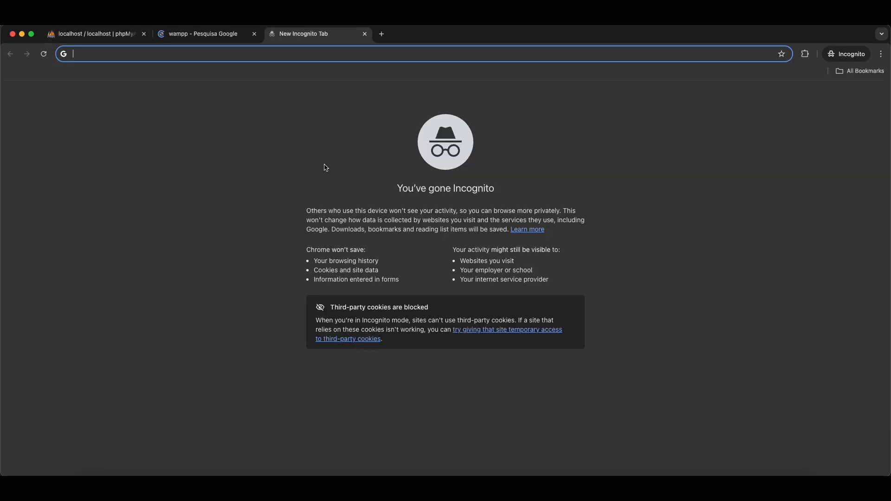
{"action": "type", "text": "xampp"}
{"action": "key", "text": "Return"}
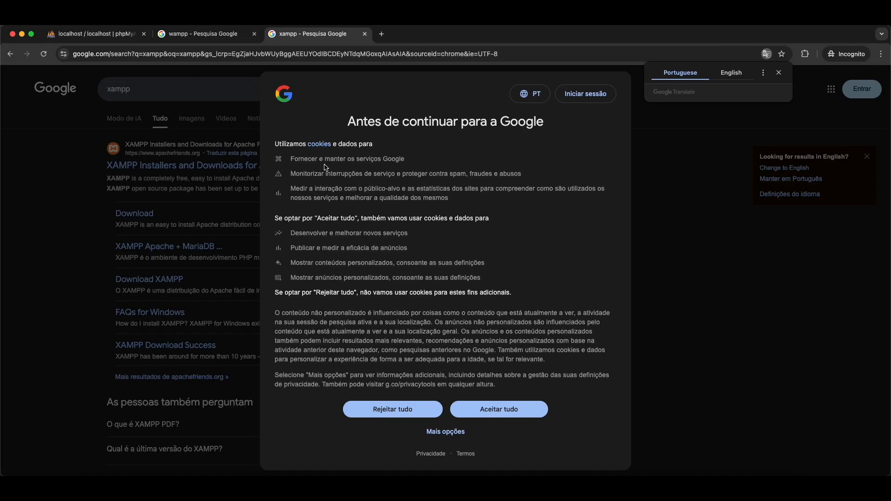
{"action": "left_click", "coordinate": [494, 462]}
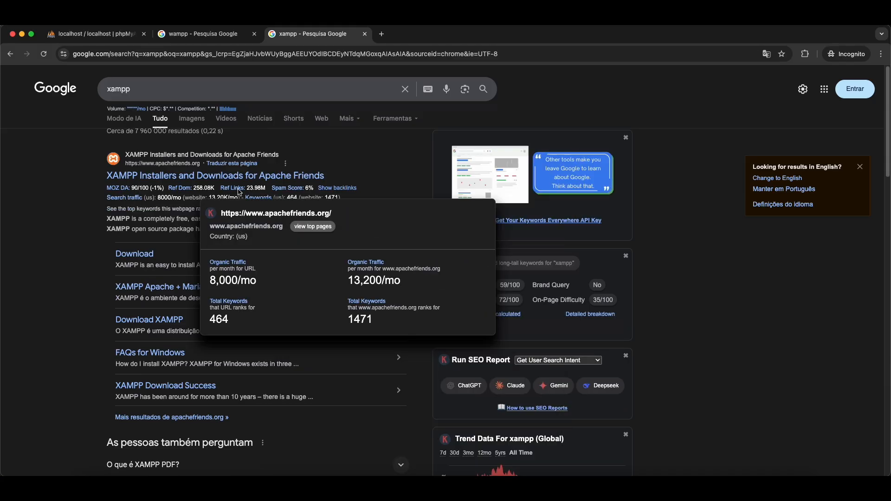
{"action": "left_click", "coordinate": [235, 175]}
- Accept cookies on the wampp results and return to the phpMyAdmin databases page
{"action": "left_click", "coordinate": [217, 37]}
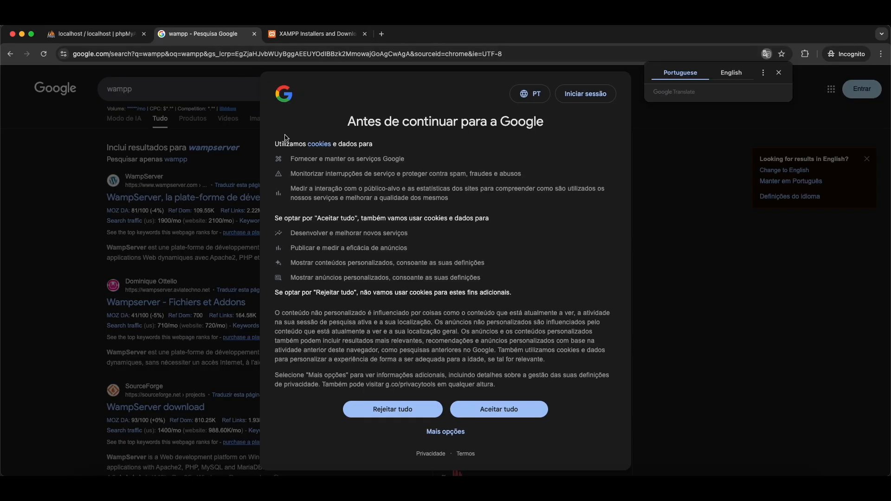
{"action": "left_click", "coordinate": [484, 405]}
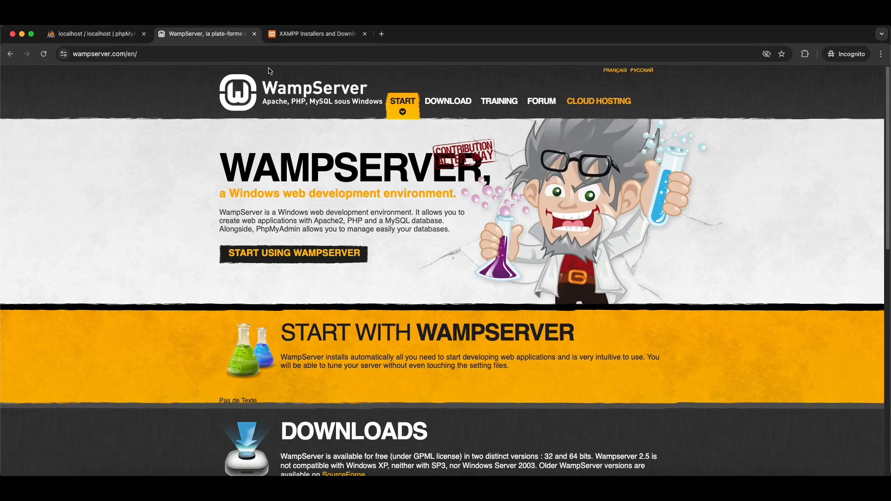
{"action": "left_click", "coordinate": [93, 33]}
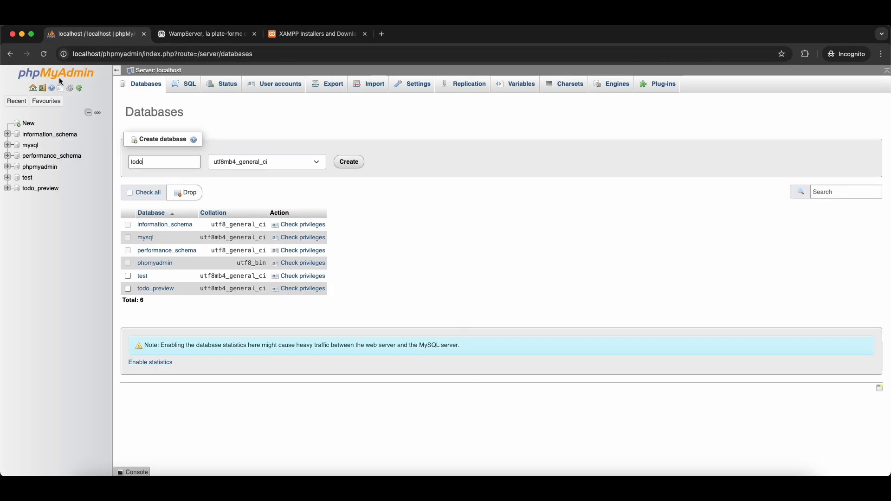
- Create a database named 'todo', keeping utf8mb4_general_ci as its collation
{"action": "left_click", "coordinate": [93, 73]}
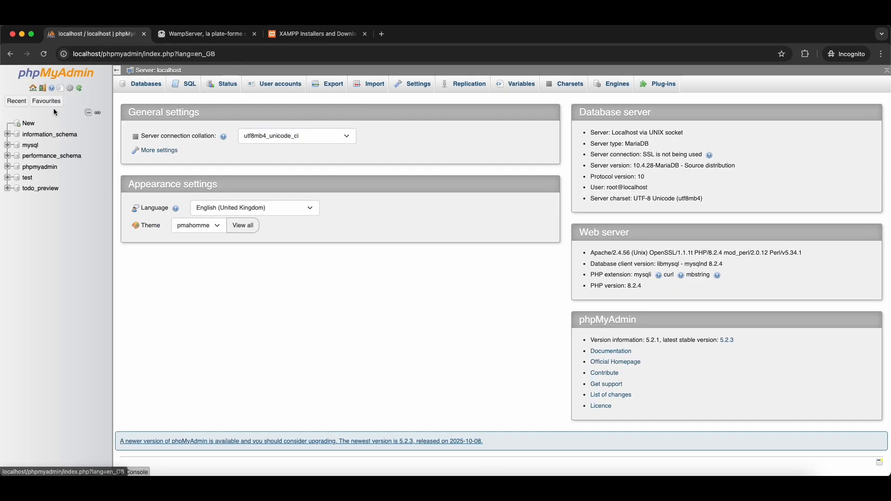
{"action": "left_click", "coordinate": [31, 129]}
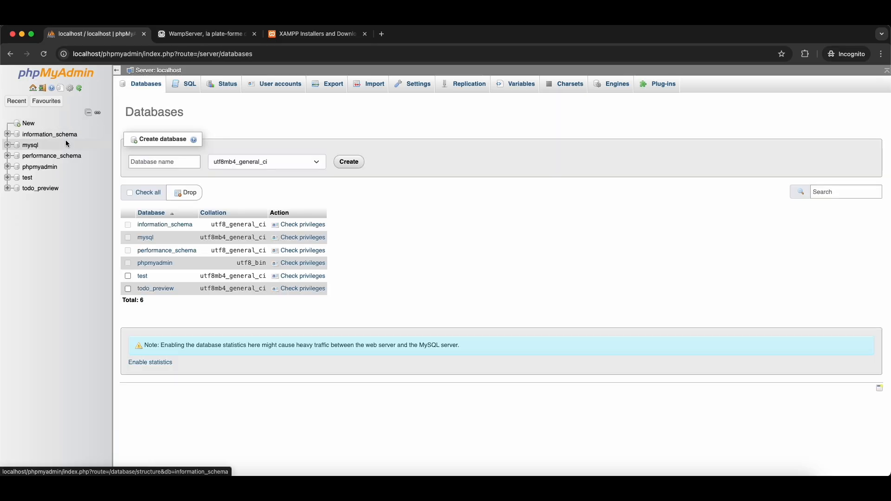
{"action": "left_click", "coordinate": [156, 162]}
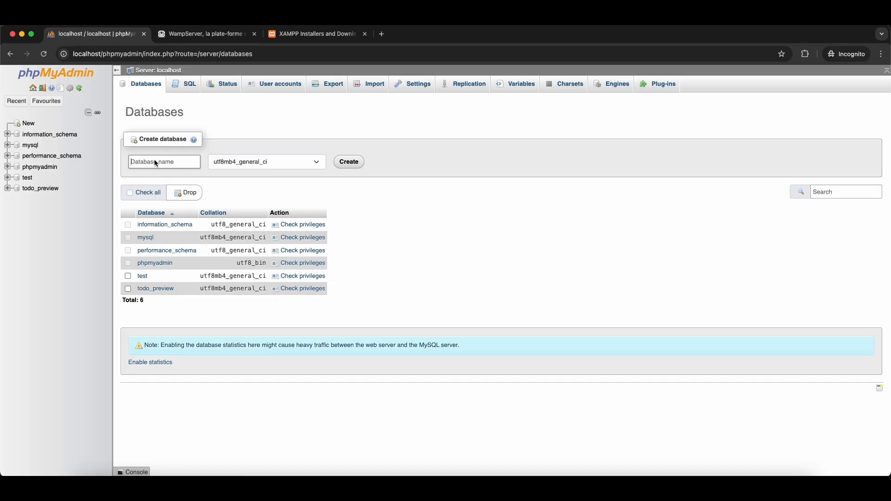
{"action": "type", "text": "todo"}
{"action": "left_click", "coordinate": [294, 163]}
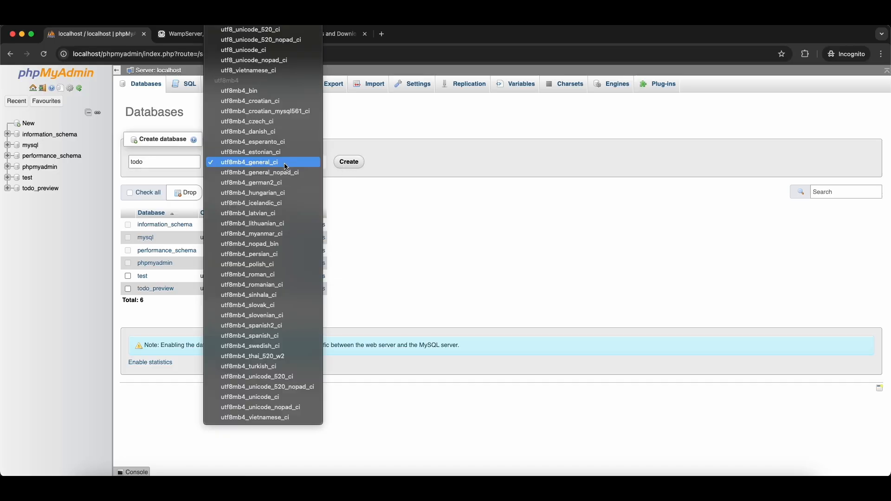
{"action": "scroll", "coordinate": [273, 211], "scroll_direction": "up", "scroll_amount": 20}
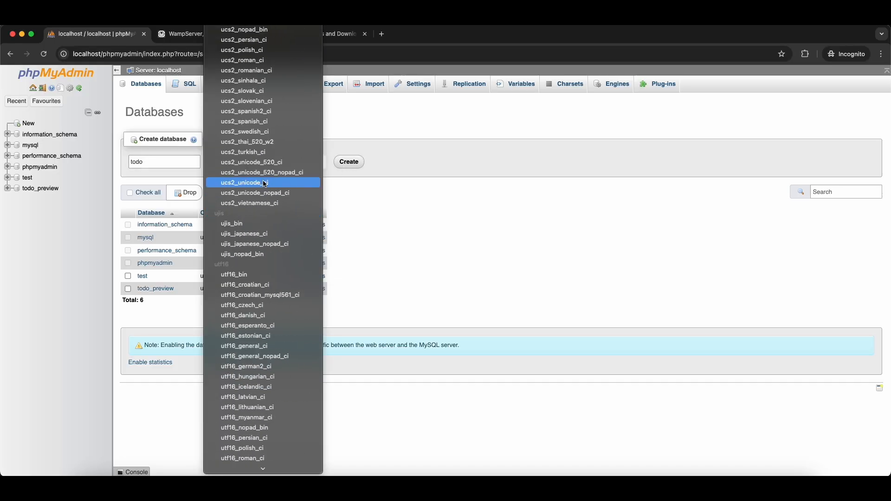
{"action": "scroll", "coordinate": [263, 172], "scroll_direction": "up", "scroll_amount": 20}
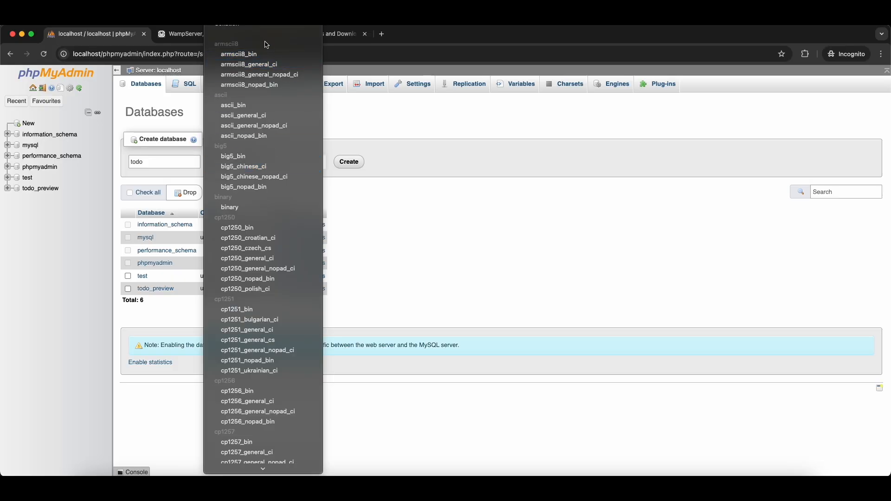
{"action": "scroll", "coordinate": [261, 195], "scroll_direction": "down", "scroll_amount": 10}
{"action": "left_click", "coordinate": [434, 215]}
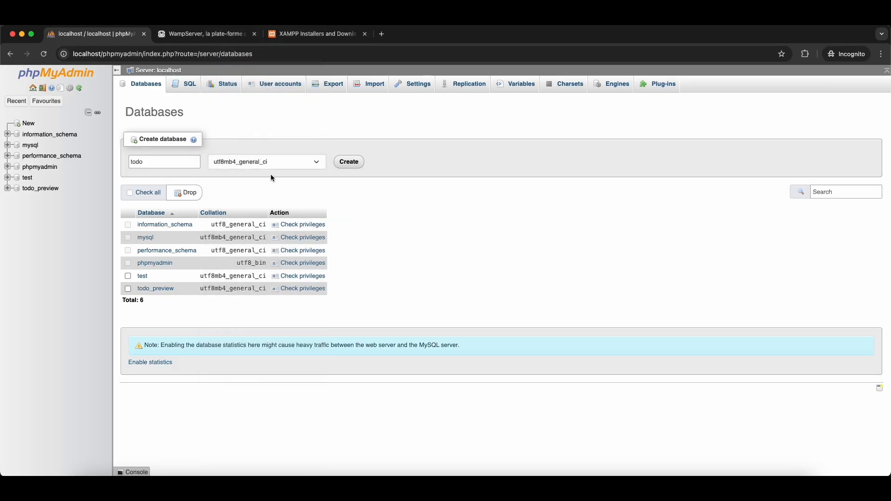
{"action": "left_click", "coordinate": [243, 162]}
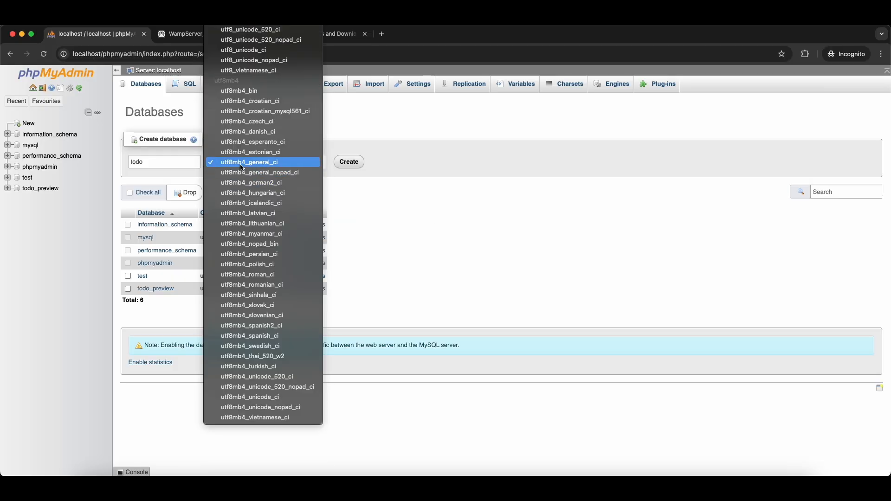
{"action": "left_click", "coordinate": [333, 180]}
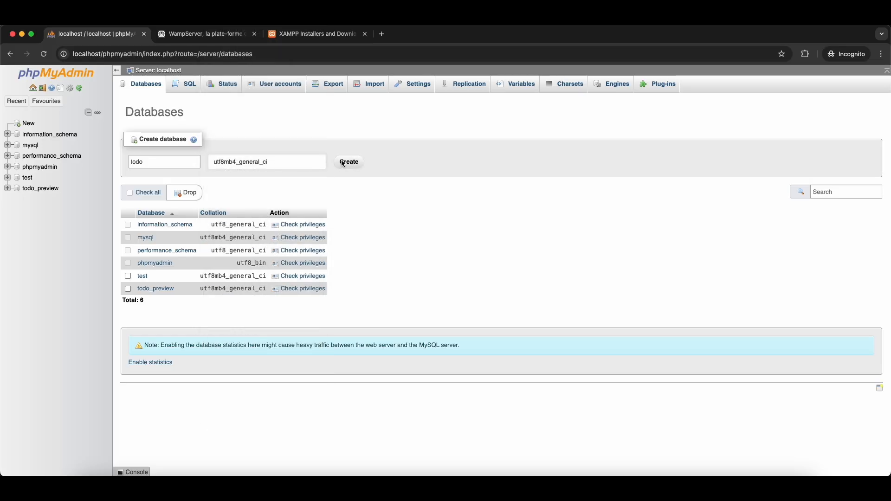
{"action": "left_click", "coordinate": [348, 162]}
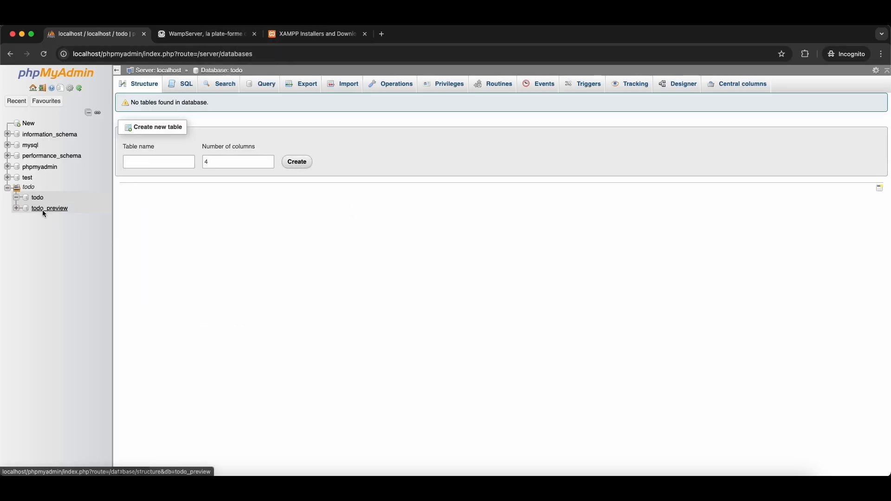
- Rename todo_preview to bak_todo in Operations and confirm the rename
{"action": "left_click", "coordinate": [37, 200]}
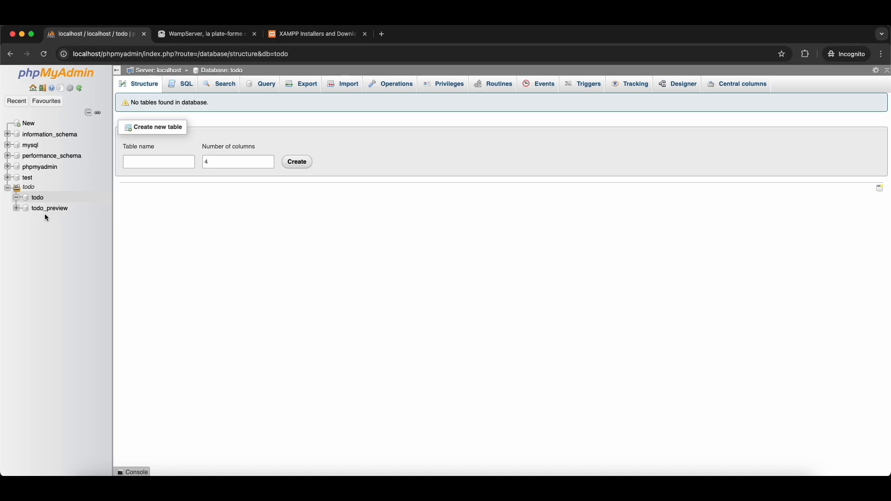
{"action": "left_click", "coordinate": [44, 208]}
{"action": "left_click", "coordinate": [395, 84]}
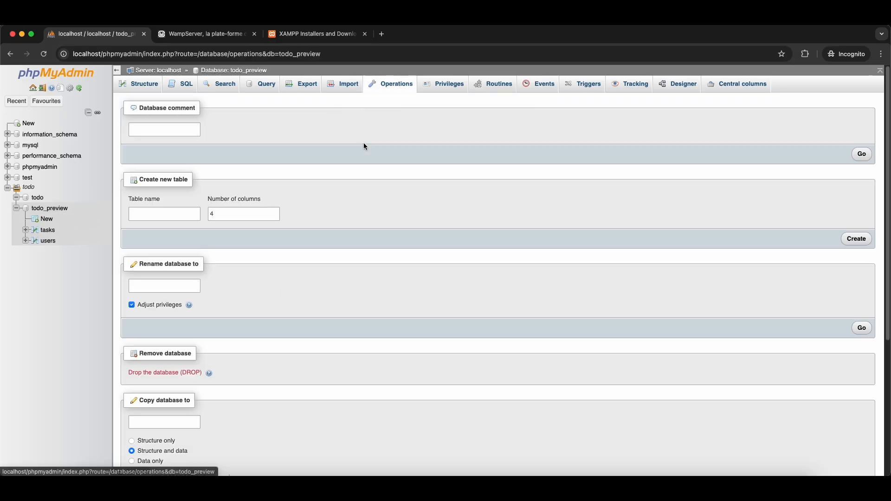
{"action": "left_click", "coordinate": [168, 287]}
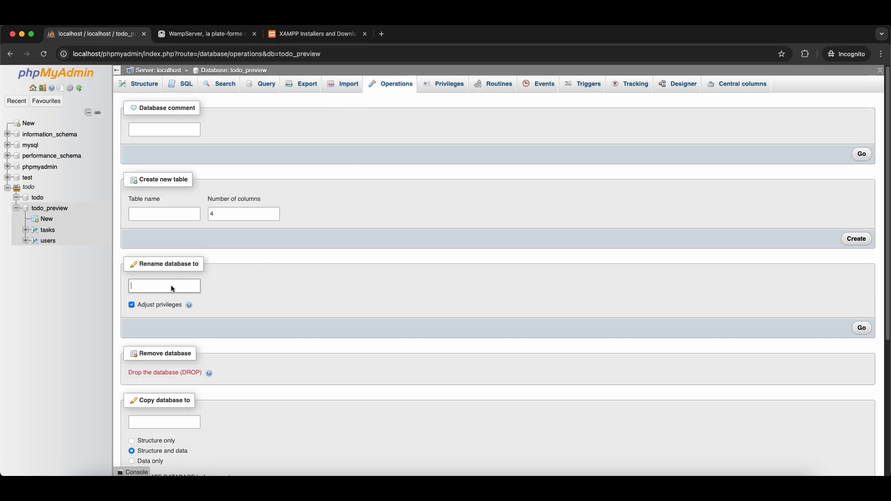
{"action": "type", "text": "bak_todo"}
{"action": "left_click", "coordinate": [862, 328]}
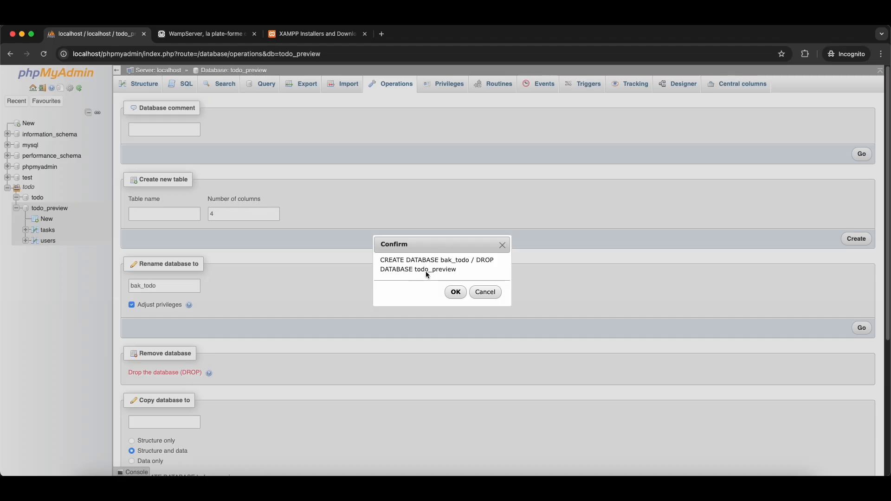
{"action": "left_click", "coordinate": [455, 292]}
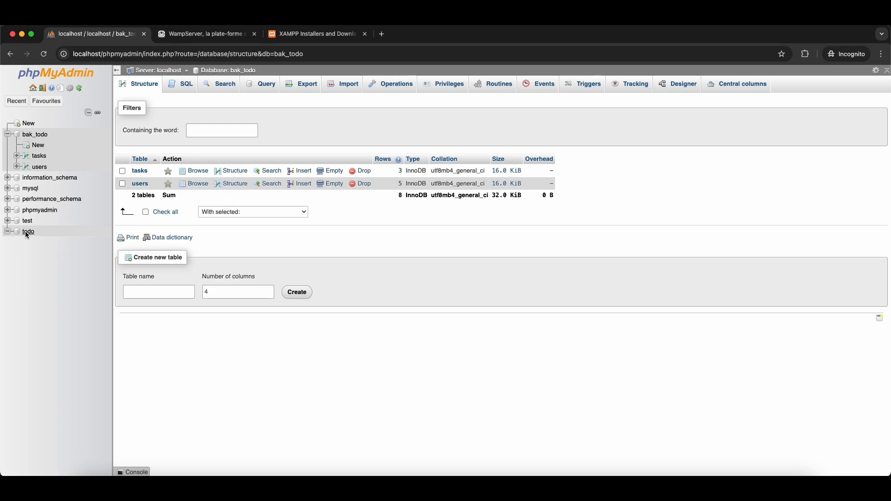
{"action": "left_click", "coordinate": [27, 235]}
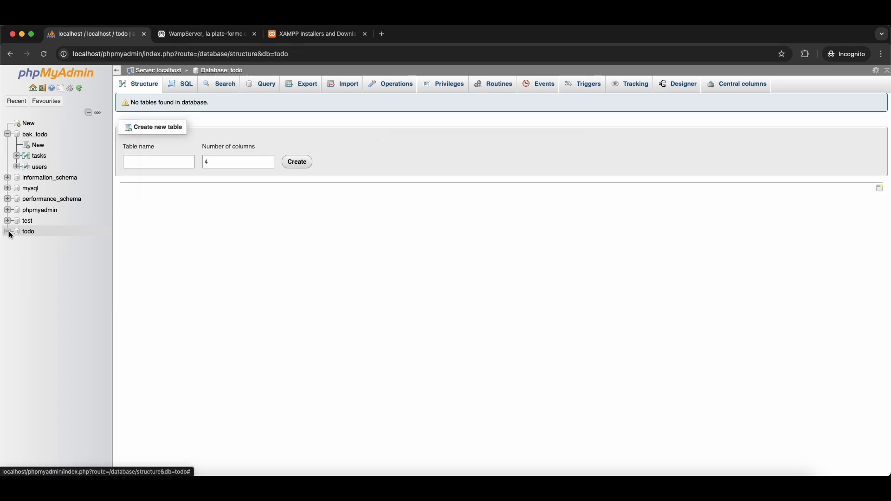
- Begin a 4-column table named 'task' in the todo database
{"action": "left_click", "coordinate": [29, 232]}
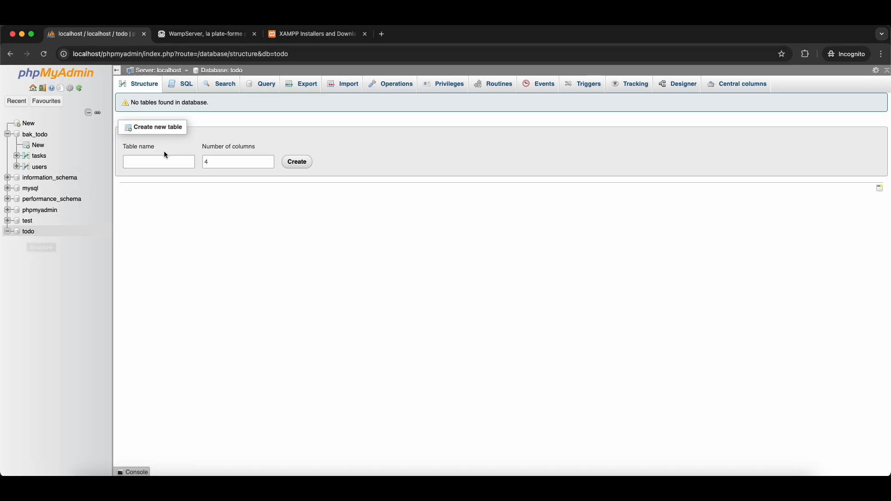
{"action": "left_click", "coordinate": [153, 164]}
{"action": "type", "text": "task"}
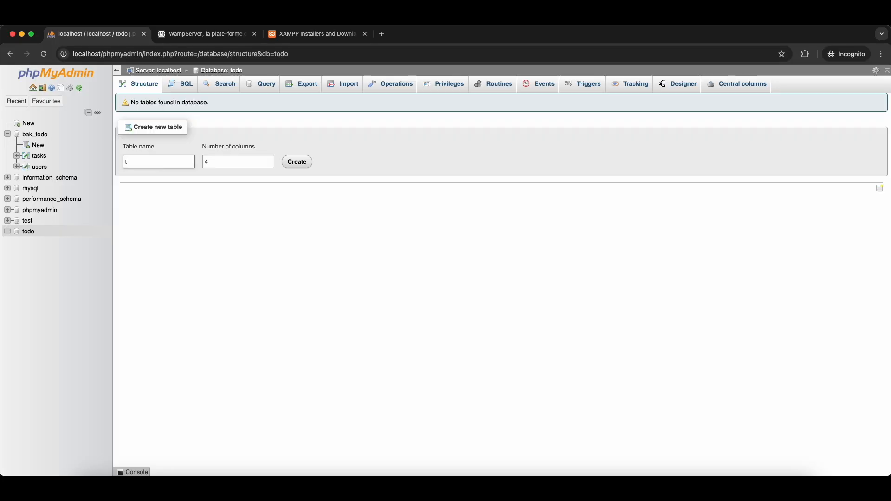
{"action": "left_click", "coordinate": [291, 165]}
{"action": "left_click", "coordinate": [164, 164]}
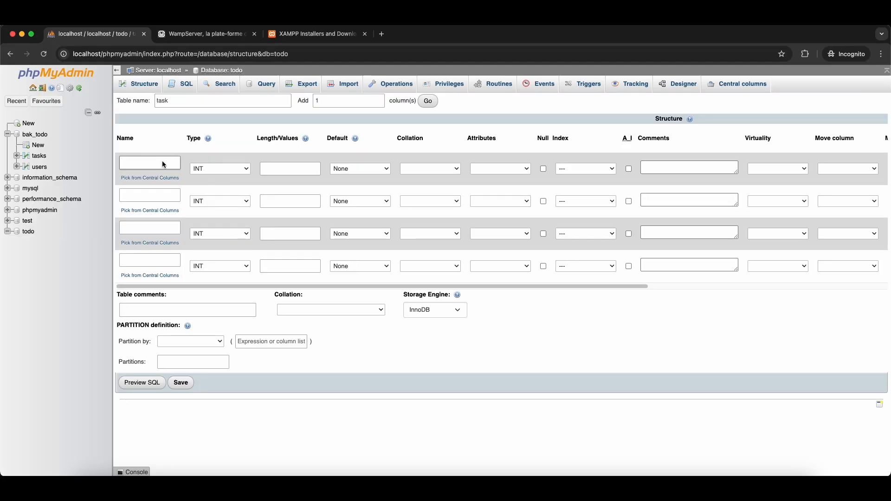
- Define the first task column as id, INT, PRIMARY index with A_I ticked
{"action": "type", "text": "id"}
{"action": "left_click", "coordinate": [217, 169]}
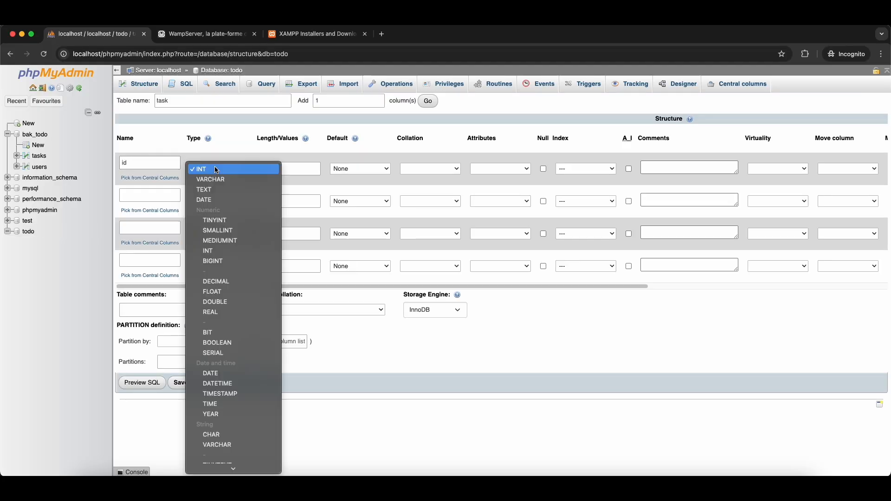
{"action": "left_click", "coordinate": [217, 170]}
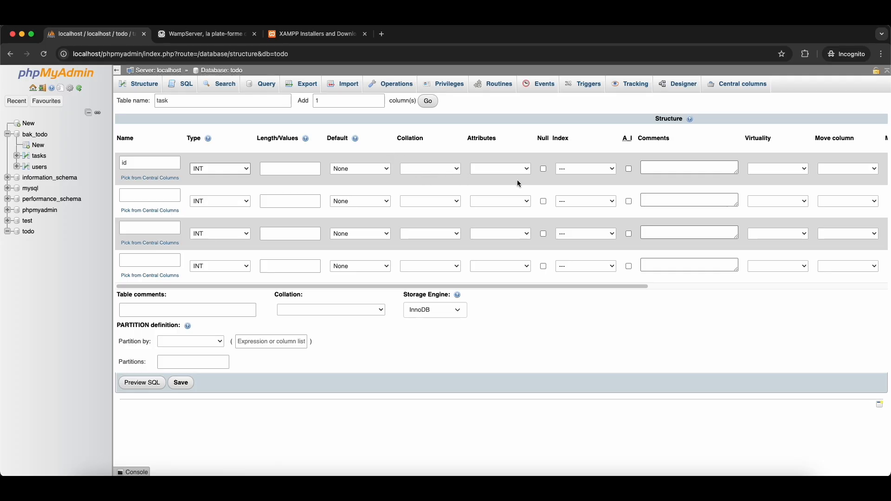
{"action": "left_click", "coordinate": [584, 169]}
{"action": "left_click", "coordinate": [585, 183]}
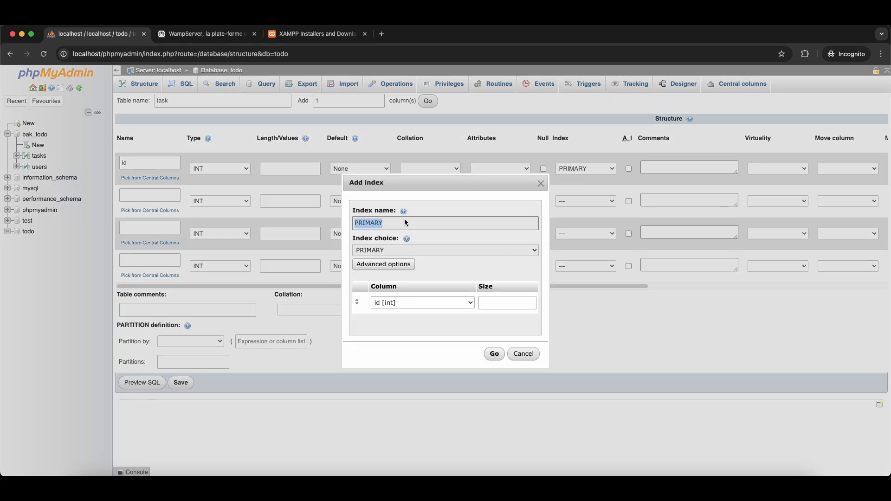
{"action": "left_click", "coordinate": [494, 354]}
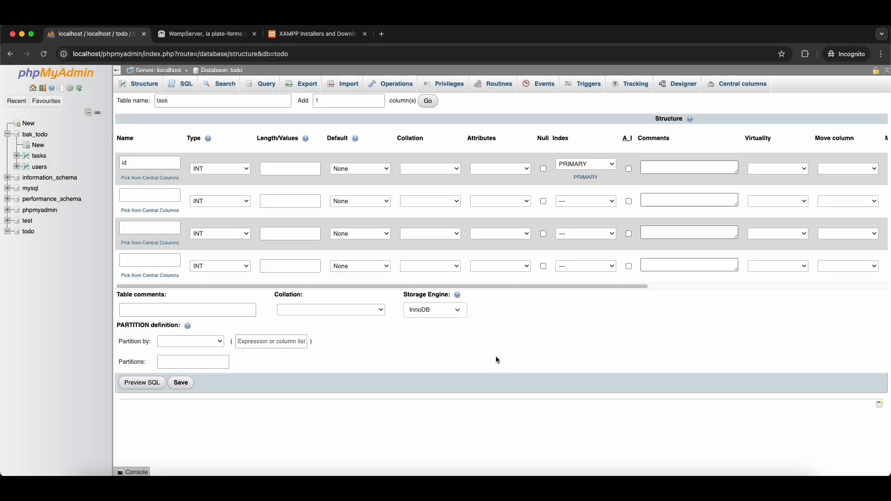
{"action": "left_click", "coordinate": [630, 170]}
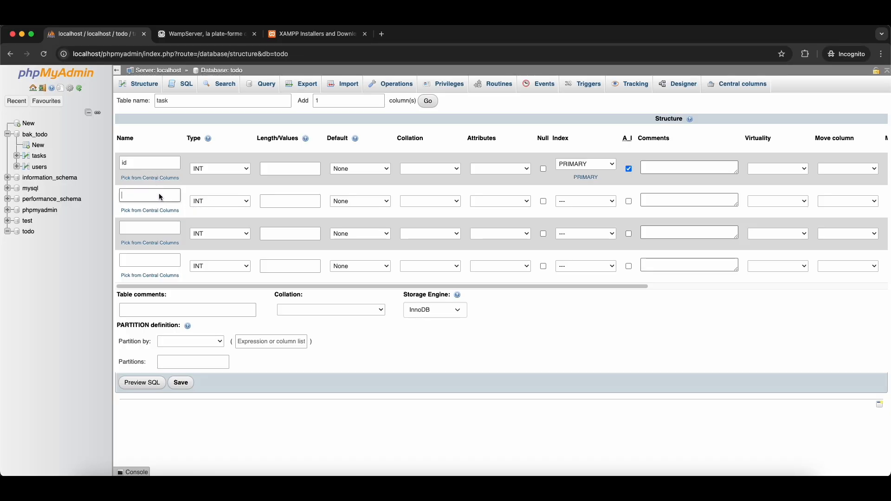
- Define the second column as 'name', VARCHAR with length 200
{"action": "type", "text": "name"}
{"action": "left_click", "coordinate": [212, 204]}
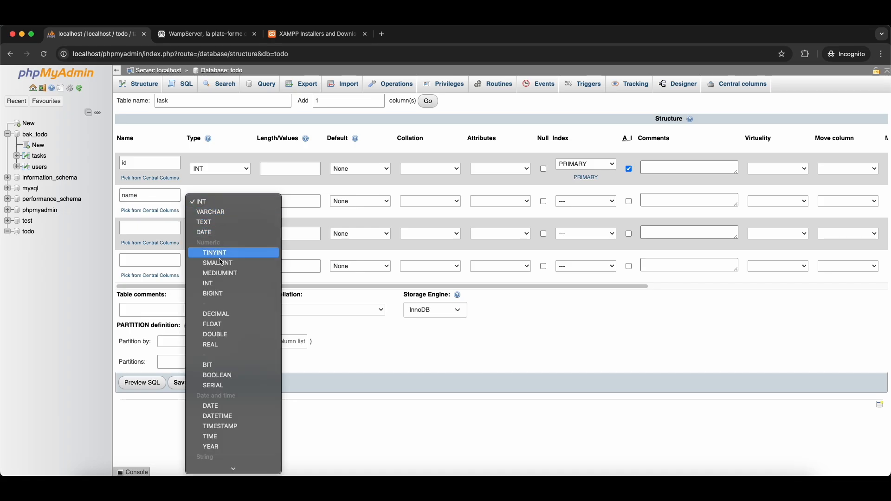
{"action": "left_click", "coordinate": [237, 212]}
{"action": "left_click", "coordinate": [291, 204]}
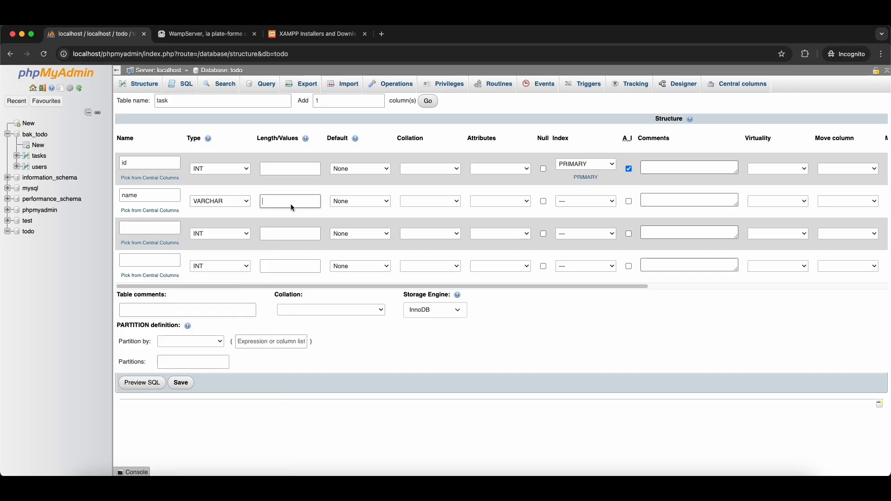
{"action": "type", "text": "200"}
{"action": "left_click", "coordinate": [289, 219]}
- Add a created_at DATETIME column and save the task table
{"action": "left_click", "coordinate": [142, 224]}
{"action": "left_click", "coordinate": [162, 231]}
{"action": "type", "text": "create"}
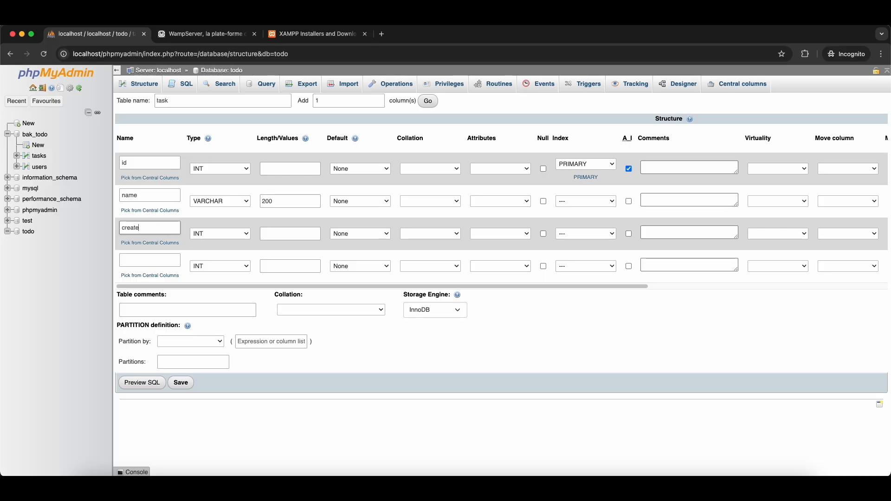
{"action": "type", "text": "d_at"}
{"action": "left_click", "coordinate": [220, 234]}
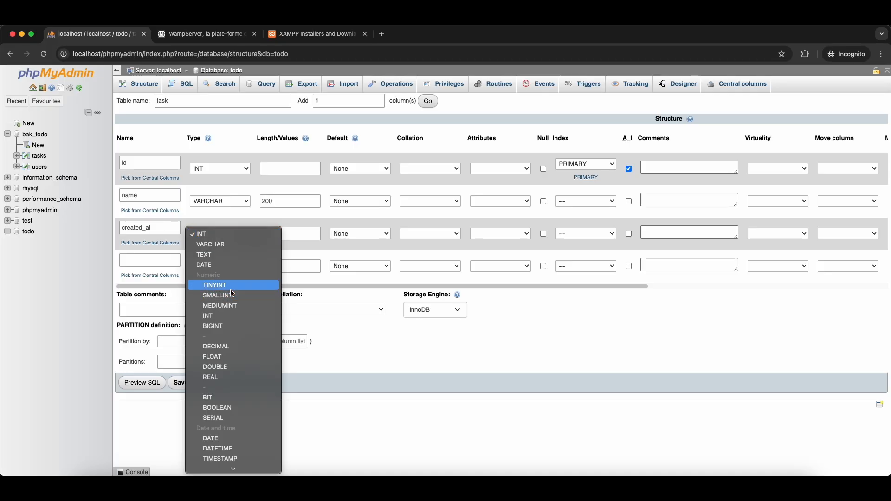
{"action": "scroll", "coordinate": [232, 297], "scroll_direction": "down", "scroll_amount": 5}
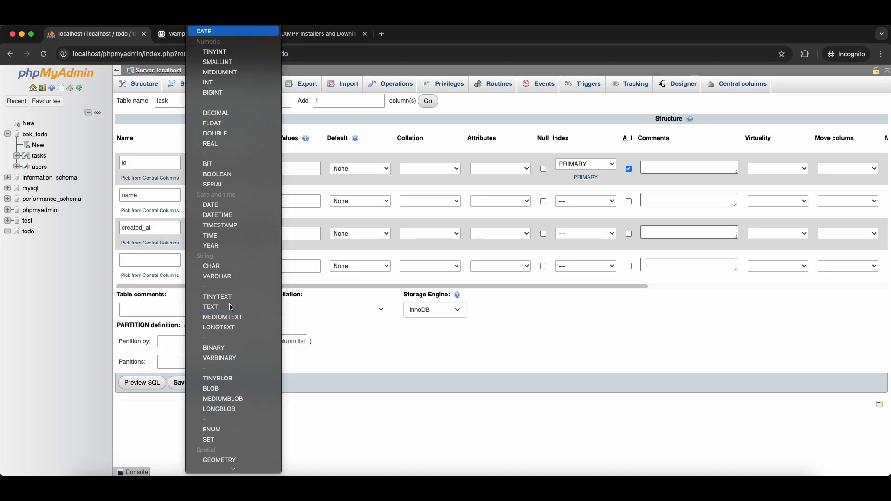
{"action": "type", "text": "t"}
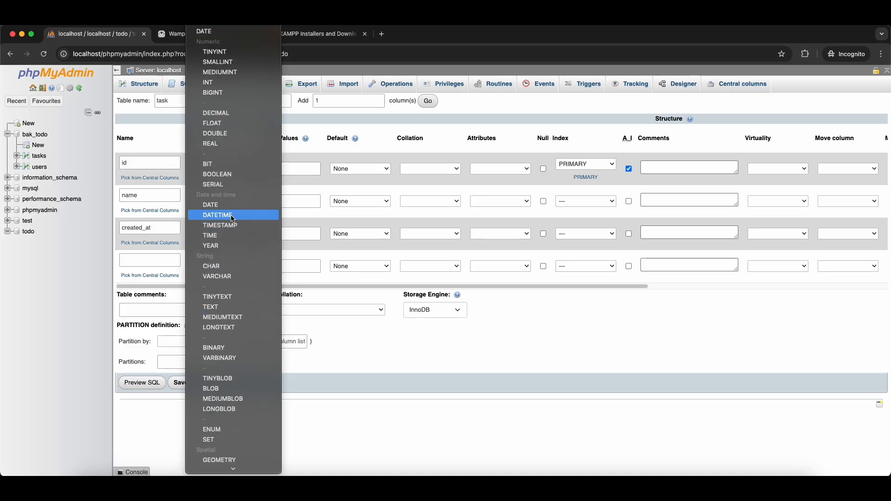
{"action": "key", "text": "Escape"}
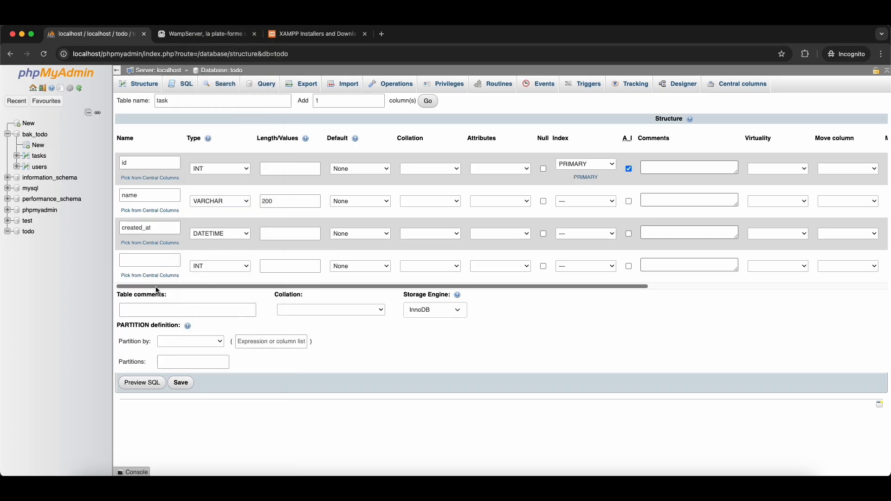
{"action": "left_click", "coordinate": [182, 384]}
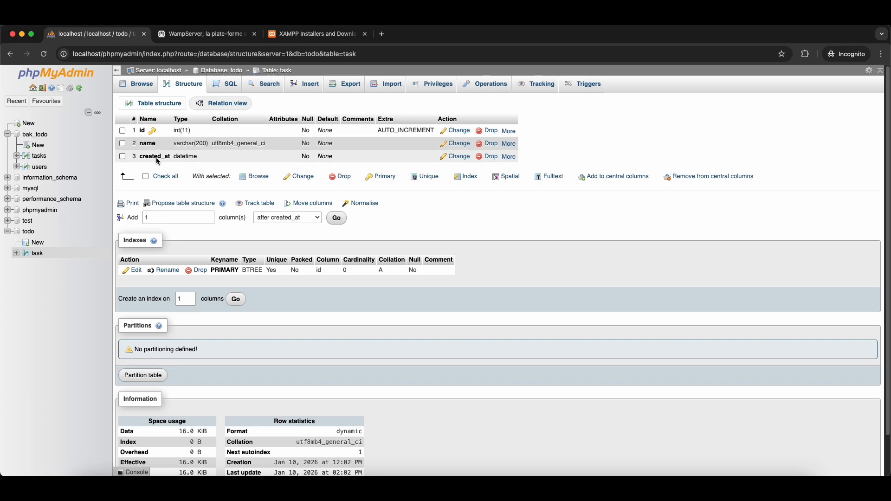
- Insert two task rows named 'Wash my car' and 'Meditate'
{"action": "left_click", "coordinate": [37, 254]}
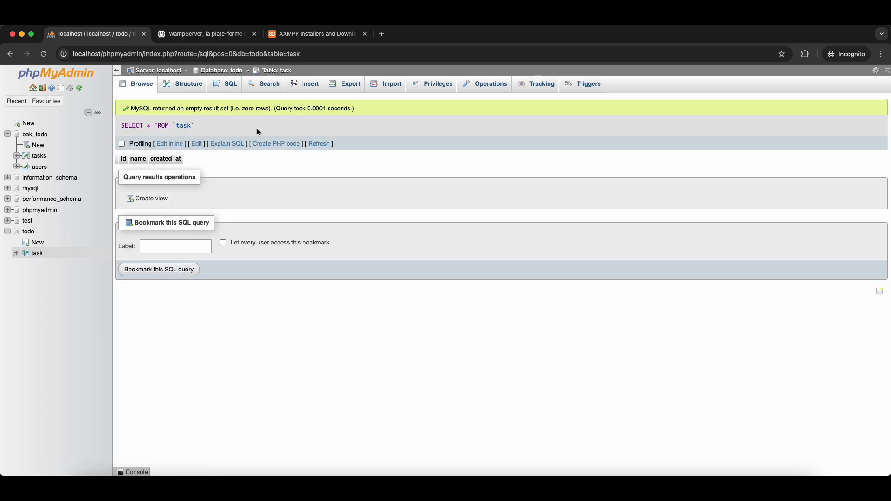
{"action": "left_click", "coordinate": [299, 85]}
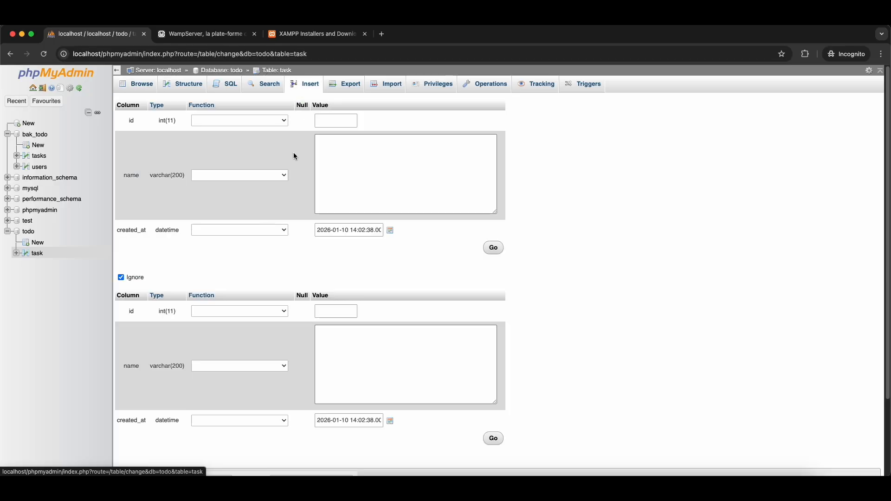
{"action": "left_click", "coordinate": [339, 161]}
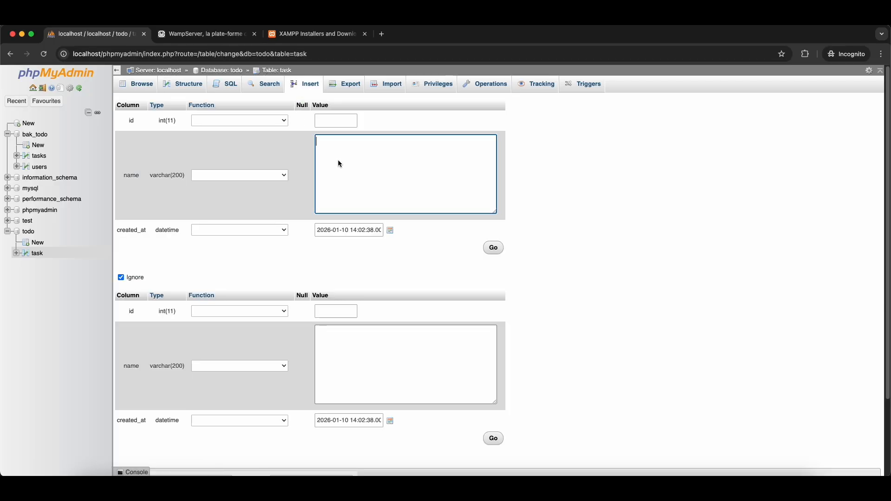
{"action": "type", "text": "Wash my car"}
{"action": "left_click", "coordinate": [329, 123]}
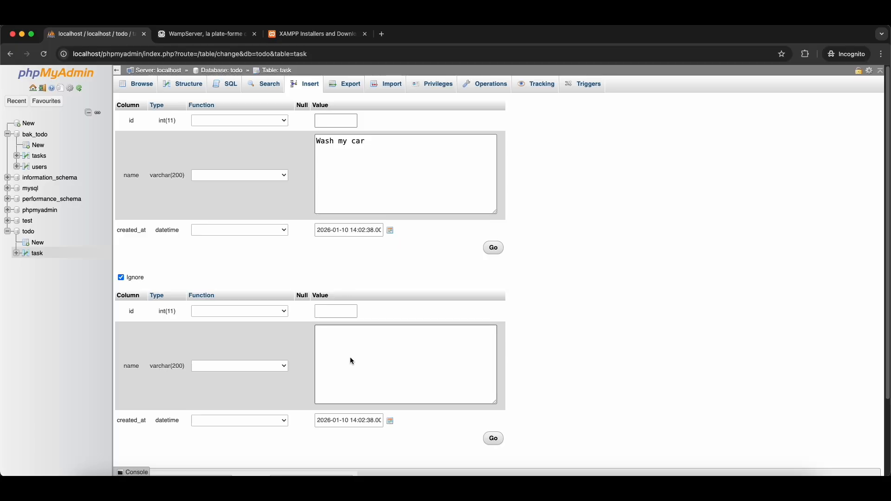
{"action": "left_click", "coordinate": [363, 349]}
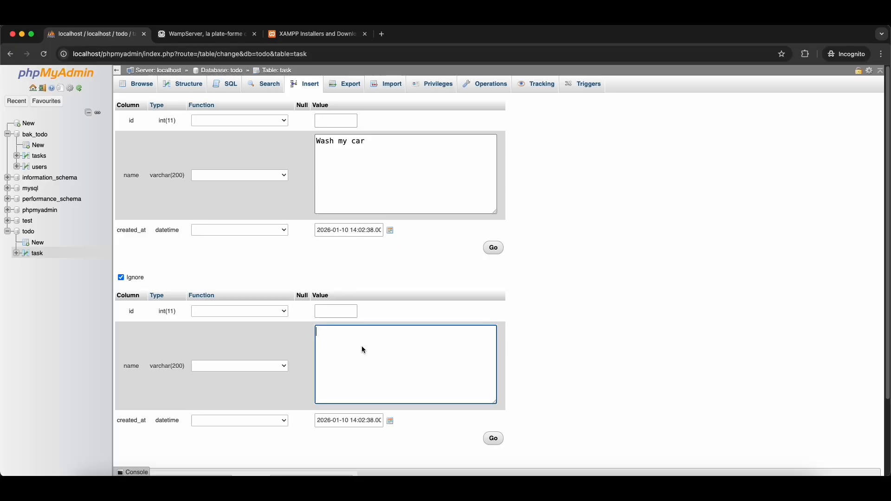
{"action": "type", "text": "Meditate"}
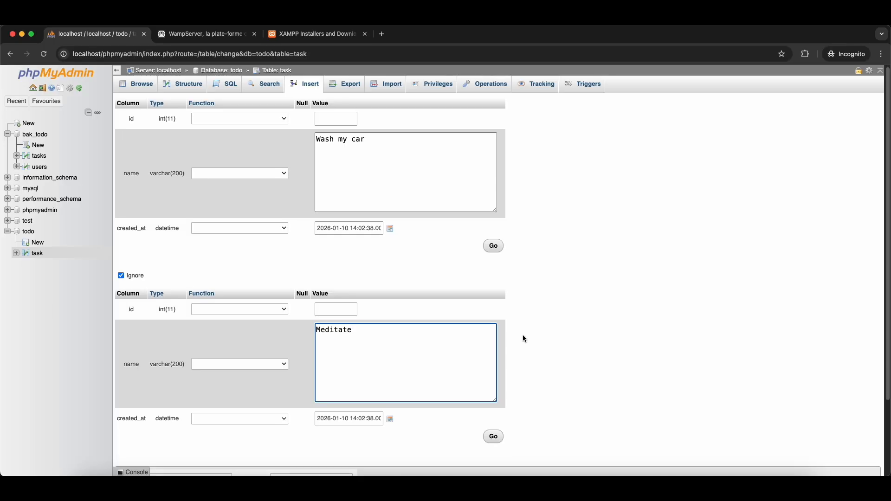
{"action": "scroll", "coordinate": [522, 336], "scroll_direction": "down", "scroll_amount": 2}
{"action": "scroll", "coordinate": [465, 345], "scroll_direction": "down", "scroll_amount": 2}
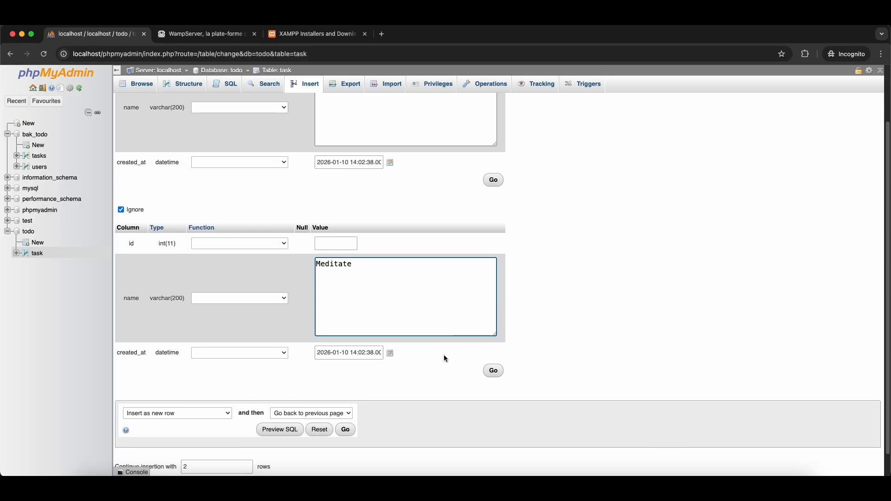
{"action": "scroll", "coordinate": [379, 390], "scroll_direction": "up", "scroll_amount": 3}
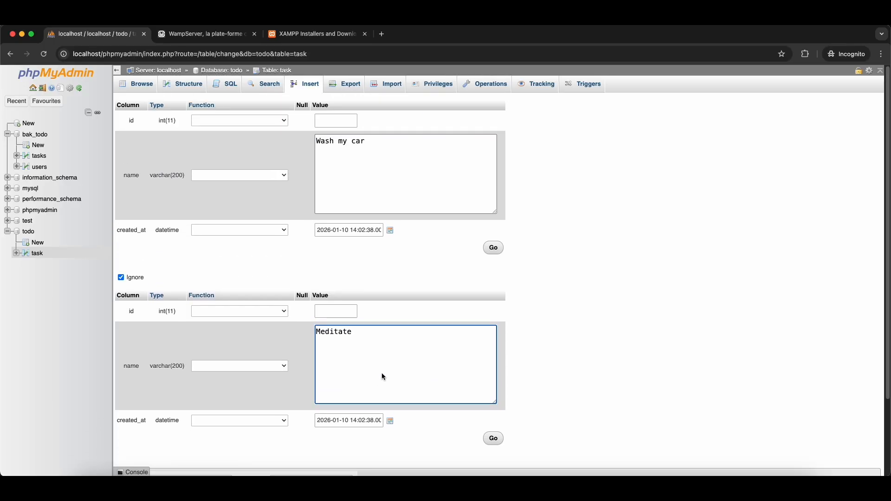
{"action": "scroll", "coordinate": [381, 374], "scroll_direction": "down", "scroll_amount": 3}
{"action": "scroll", "coordinate": [533, 297], "scroll_direction": "up", "scroll_amount": 3}
{"action": "scroll", "coordinate": [418, 322], "scroll_direction": "down", "scroll_amount": 3}
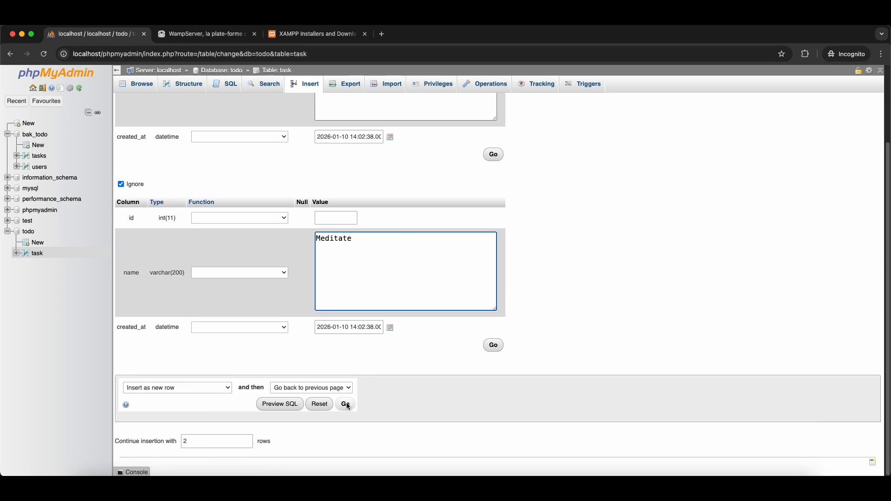
{"action": "left_click", "coordinate": [346, 404]}
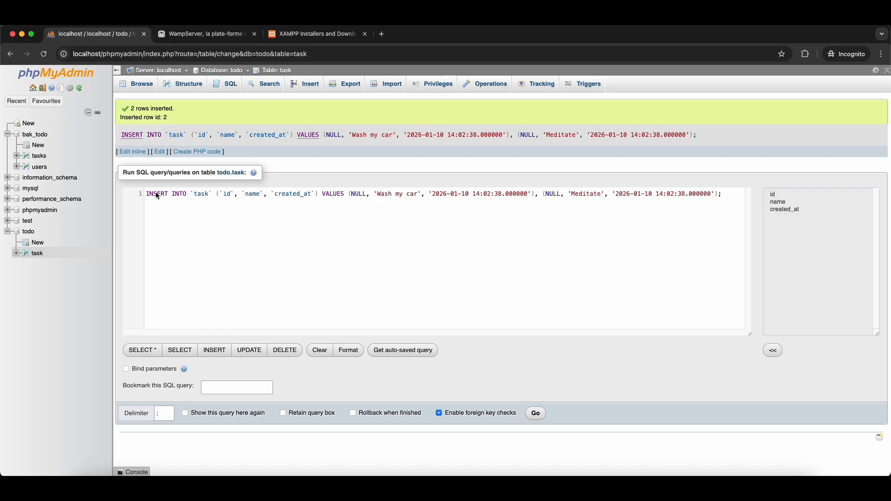
- Review the executed INSERT statement, then browse the two stored task rows
{"action": "left_click_drag", "start_coordinate": [147, 194], "coordinate": [684, 200]}
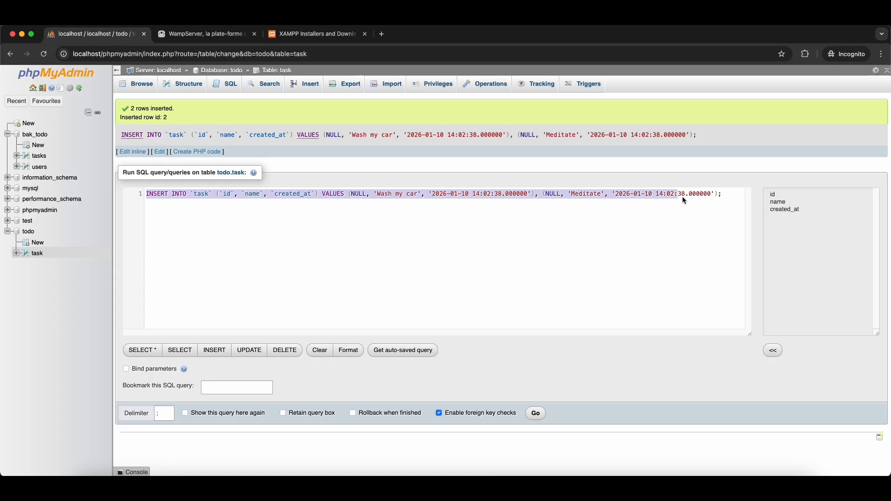
{"action": "left_click", "coordinate": [335, 213]}
{"action": "left_click_drag", "start_coordinate": [148, 195], "coordinate": [326, 196]}
{"action": "left_click_drag", "start_coordinate": [223, 193], "coordinate": [308, 192]}
{"action": "left_click", "coordinate": [204, 195]}
{"action": "left_click_drag", "start_coordinate": [385, 194], "coordinate": [454, 201]}
{"action": "mouse_move", "coordinate": [543, 196]}
{"action": "left_mouse_down"}
{"action": "mouse_move", "coordinate": [635, 197]}
{"action": "mouse_move", "coordinate": [558, 203]}
{"action": "left_mouse_up"}
{"action": "left_click", "coordinate": [558, 202]}
{"action": "left_click_drag", "start_coordinate": [352, 196], "coordinate": [641, 199]}
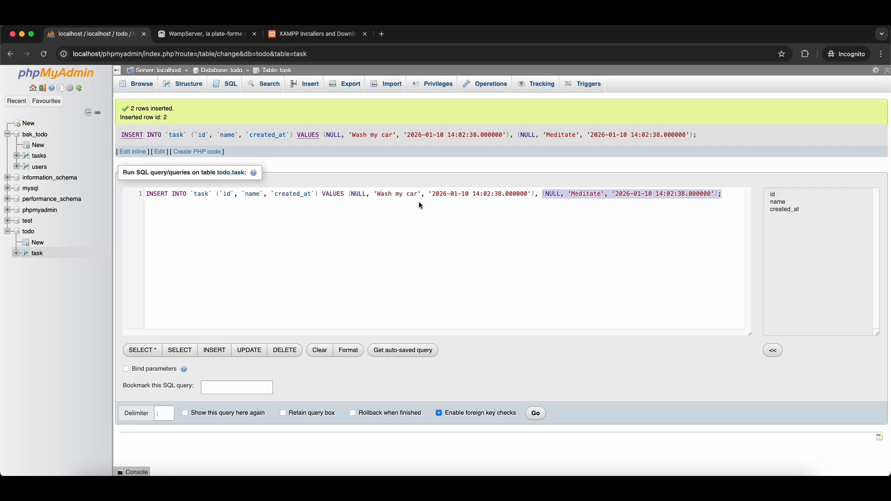
{"action": "left_click", "coordinate": [203, 208]}
{"action": "left_click", "coordinate": [36, 253]}
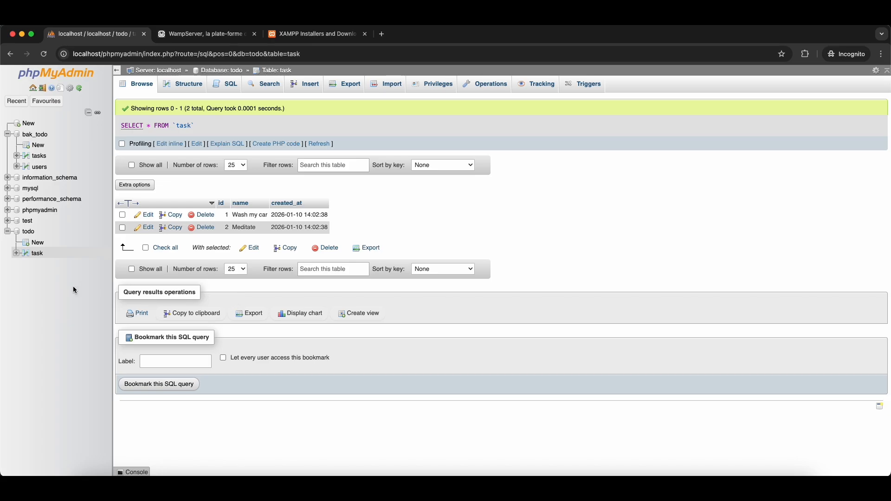
- Name the new table task_category and make id an auto-increment primary key
{"action": "left_click", "coordinate": [41, 245]}
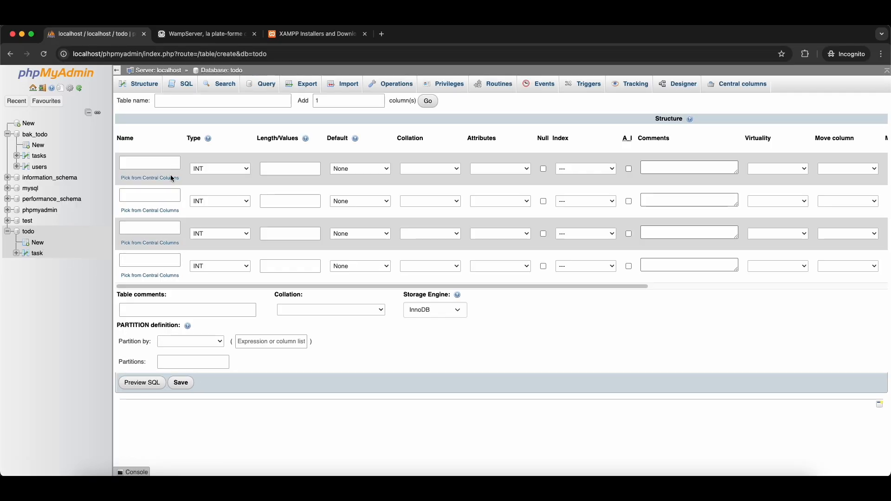
{"action": "type", "text": "task"}
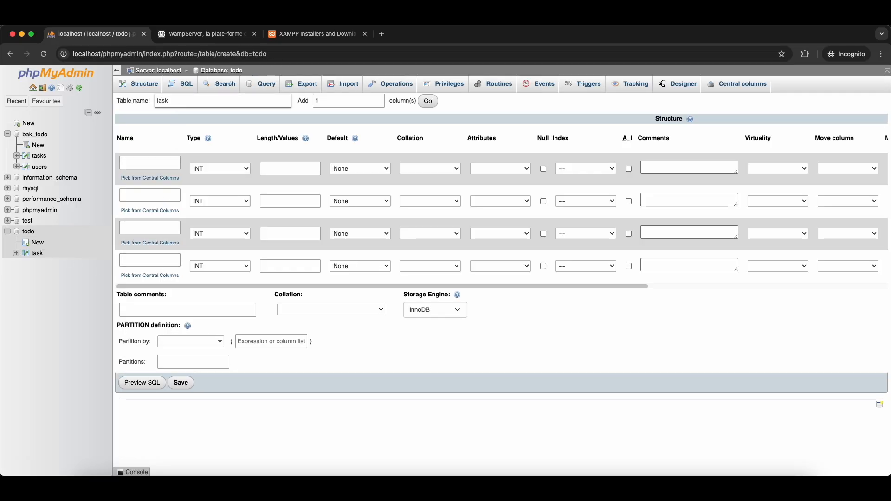
{"action": "type", "text": "_category"}
{"action": "left_click", "coordinate": [151, 165]}
{"action": "type", "text": "id"}
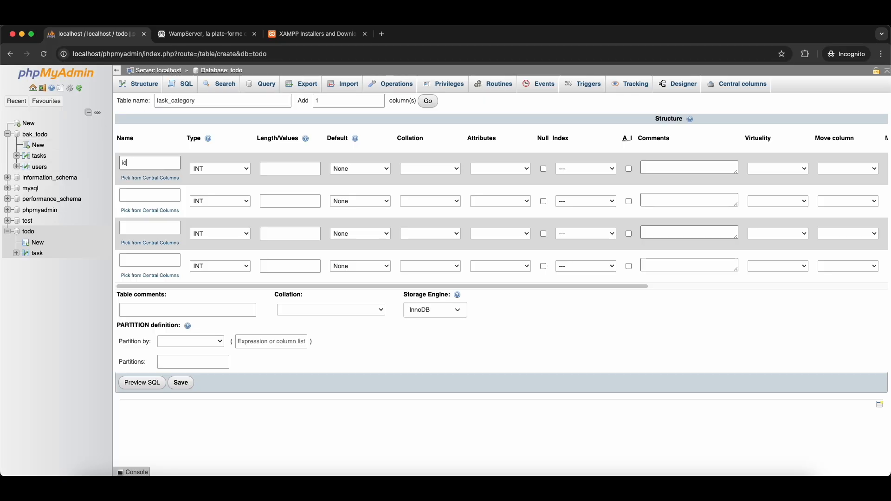
{"action": "left_click", "coordinate": [604, 169]}
{"action": "left_click", "coordinate": [595, 181]}
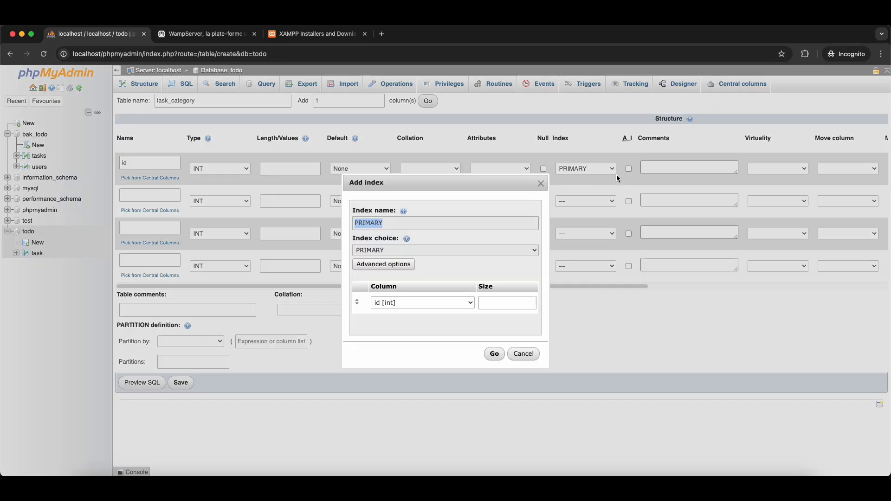
{"action": "left_click", "coordinate": [493, 353]}
{"action": "left_click", "coordinate": [629, 170]}
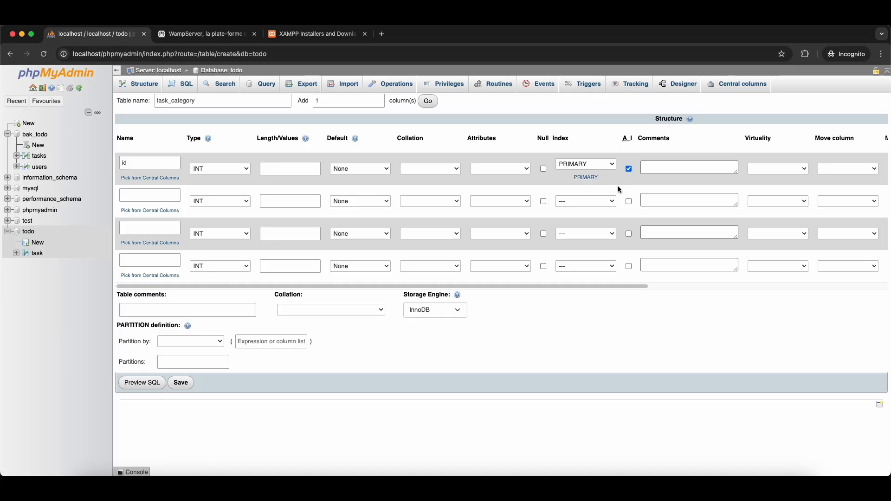
- Add a 'name' column of type VARCHAR with length 200
{"action": "left_click", "coordinate": [151, 197]}
{"action": "type", "text": "name"}
{"action": "left_click", "coordinate": [223, 205]}
{"action": "left_click", "coordinate": [223, 213]}
{"action": "left_click", "coordinate": [291, 206]}
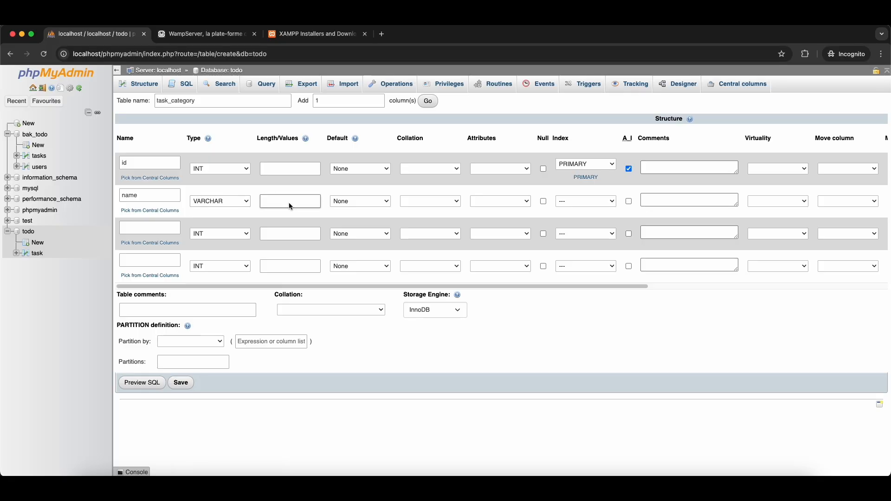
{"action": "type", "text": "200"}
{"action": "left_click", "coordinate": [261, 267]}
- Add a fifth column row, clear the leftover column names, and save task_category
{"action": "left_click", "coordinate": [427, 102]}
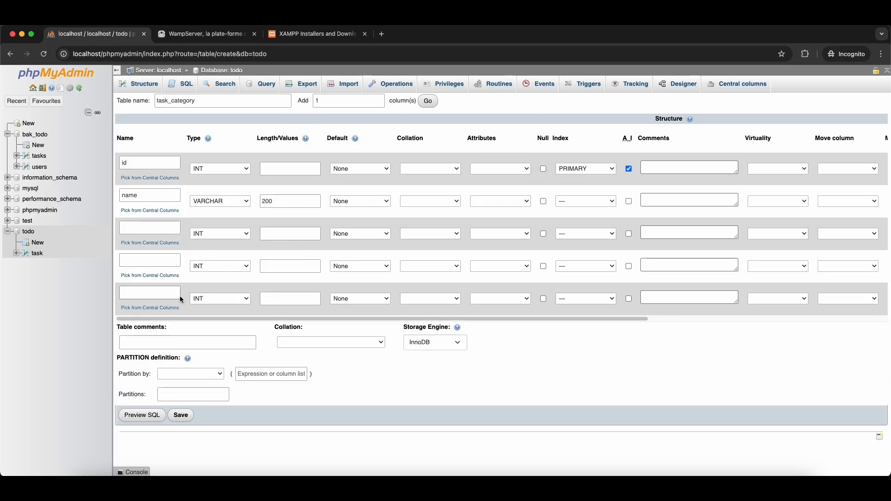
{"action": "left_click", "coordinate": [160, 230]}
{"action": "type", "text": "asd"}
{"action": "left_click", "coordinate": [154, 262]}
{"action": "type", "text": "asd"}
{"action": "left_click", "coordinate": [134, 292]}
{"action": "type", "text": "asd"}
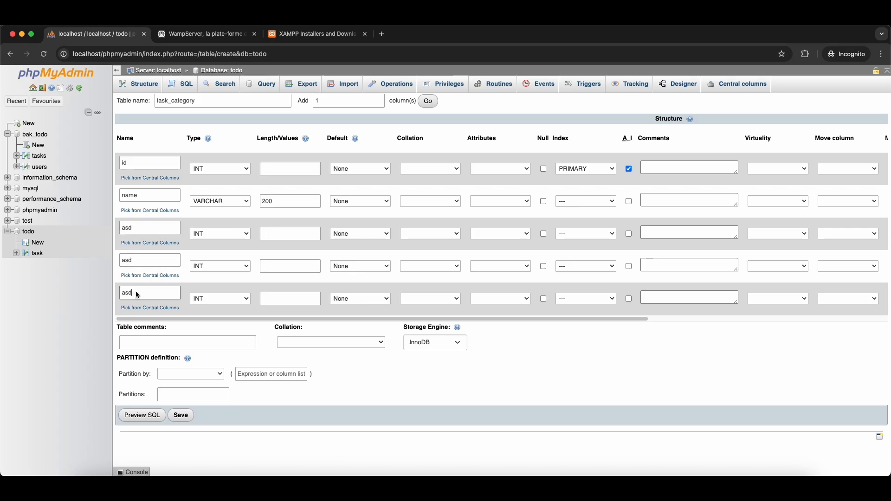
{"action": "double_click", "coordinate": [136, 292]}
{"action": "key", "text": "BackSpace"}
{"action": "double_click", "coordinate": [137, 256]}
{"action": "key", "text": "BackSpace"}
{"action": "double_click", "coordinate": [143, 230]}
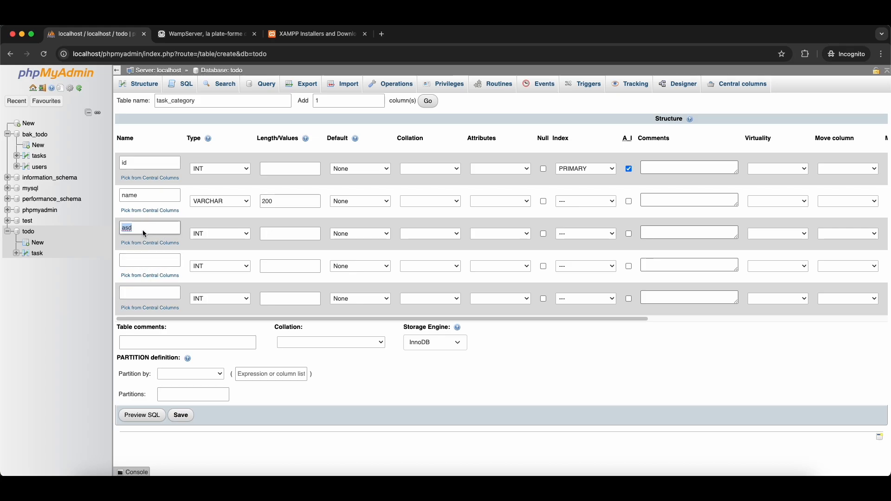
{"action": "key", "text": "BackSpace"}
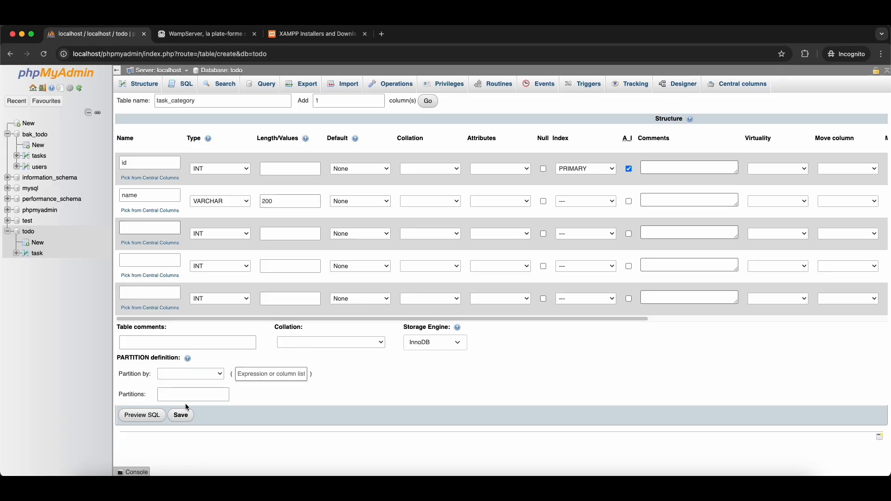
{"action": "left_click", "coordinate": [181, 415]}
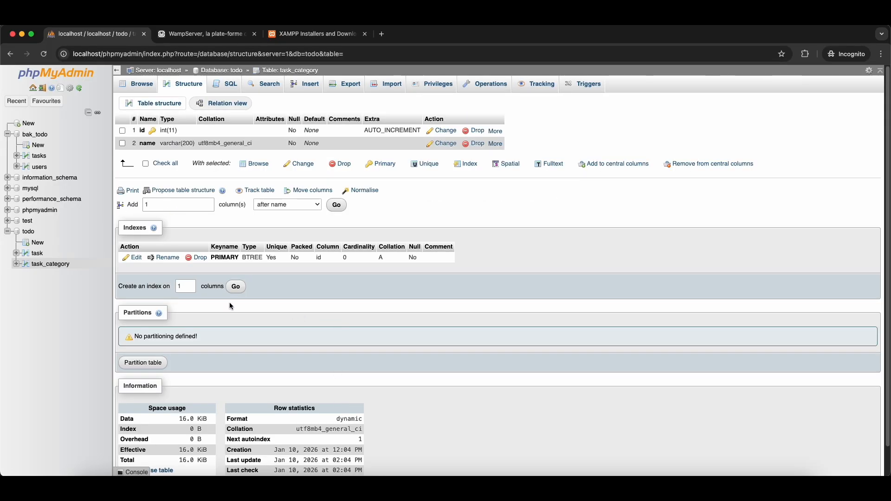
- Switch between the task and task_category tables, ending on task_category
{"action": "left_click", "coordinate": [51, 264]}
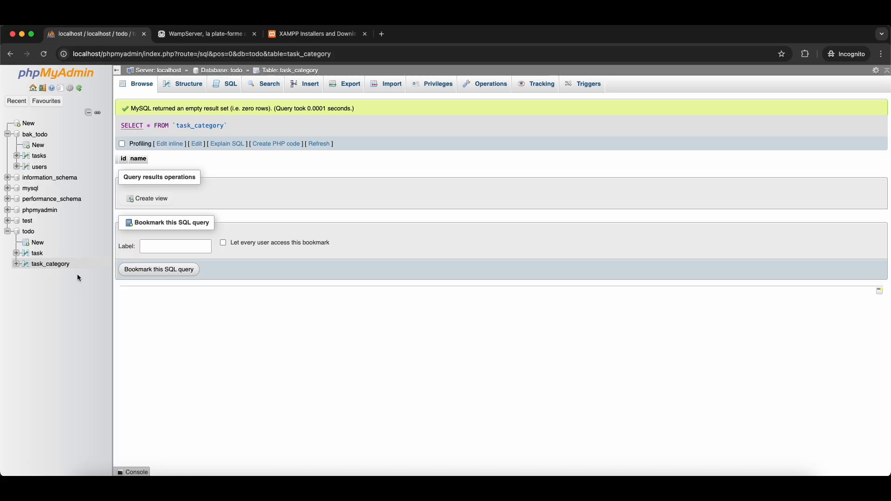
{"action": "left_click", "coordinate": [37, 254]}
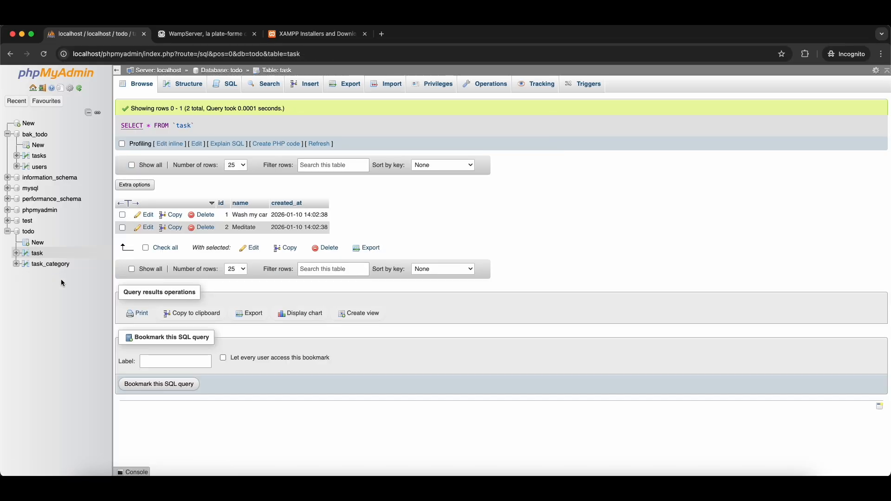
{"action": "left_click", "coordinate": [45, 265]}
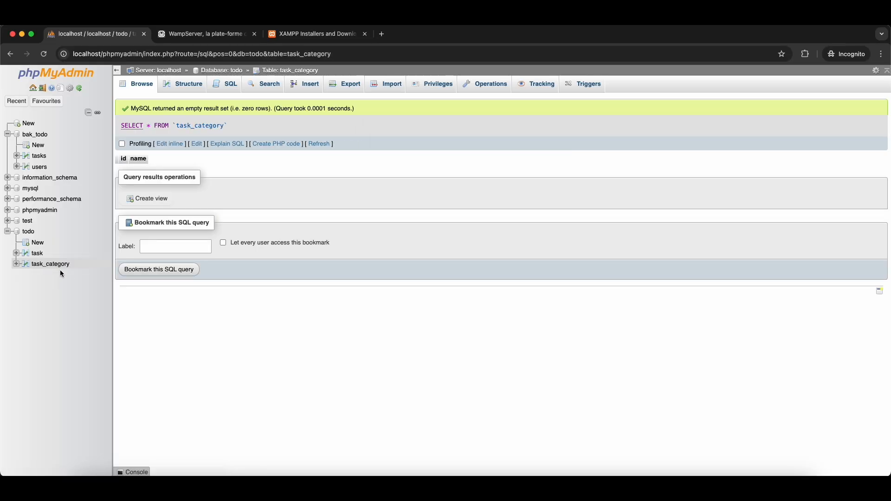
{"action": "left_click", "coordinate": [37, 253]}
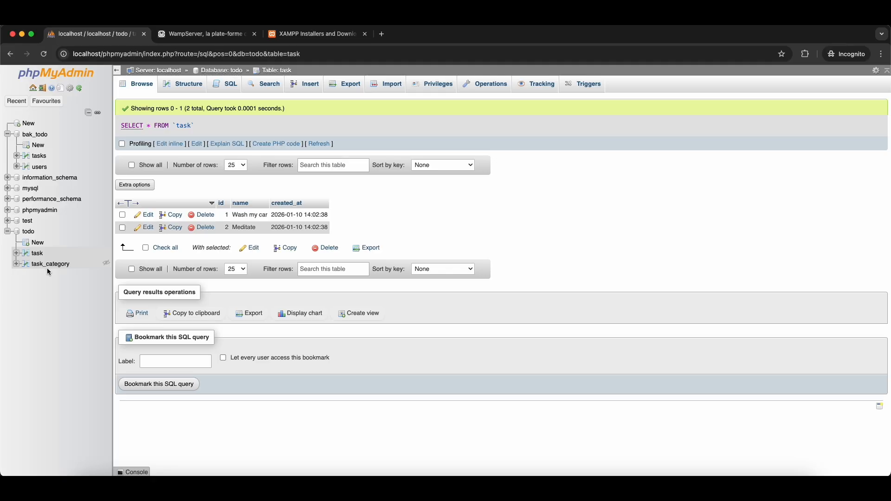
{"action": "left_click", "coordinate": [51, 264]}
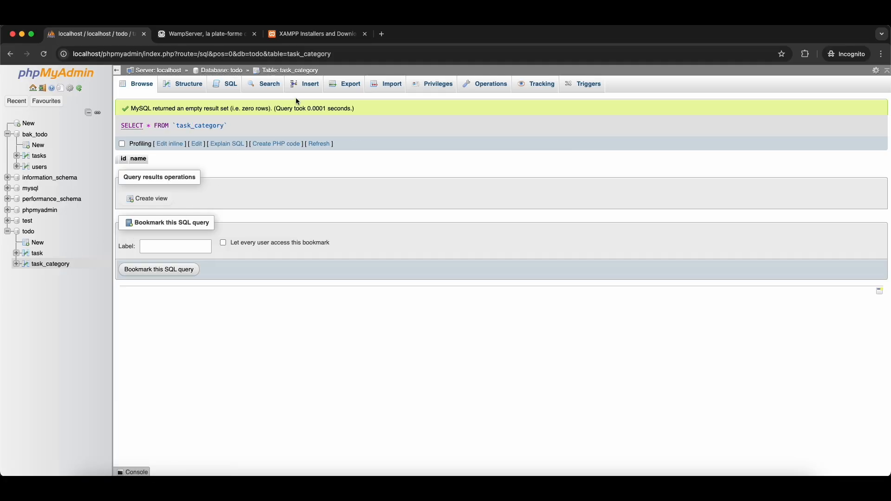
- Insert rows 'Personal' and 'Work' into task_category and browse the result
{"action": "left_click", "coordinate": [305, 85]}
{"action": "left_click", "coordinate": [351, 175]}
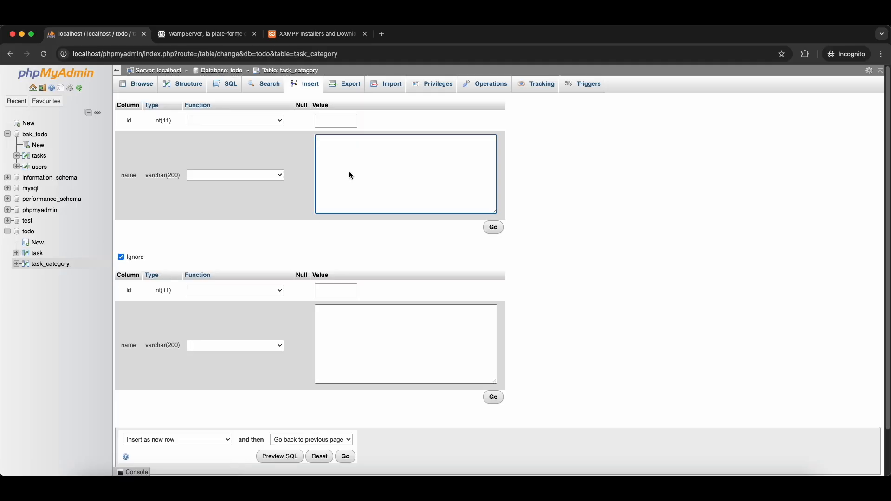
{"action": "type", "text": "Personal"}
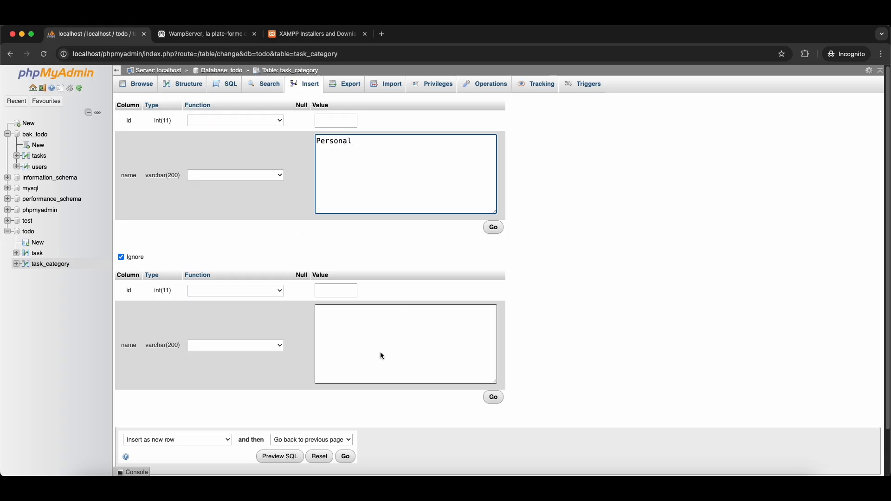
{"action": "left_click", "coordinate": [384, 358]}
{"action": "type", "text": "Work"}
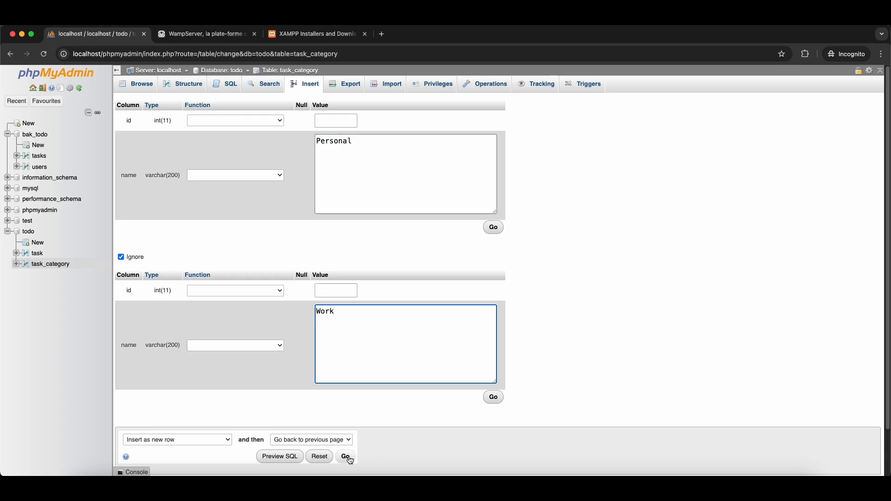
{"action": "left_click", "coordinate": [345, 457]}
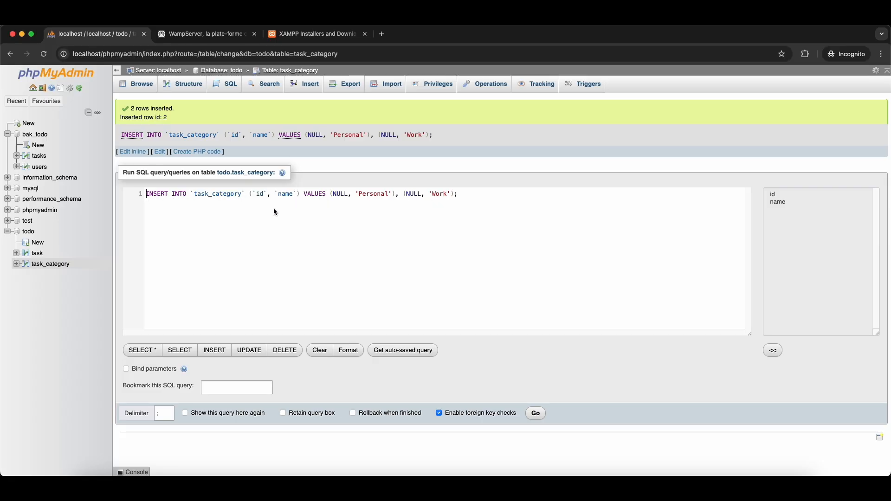
{"action": "left_click", "coordinate": [46, 263]}
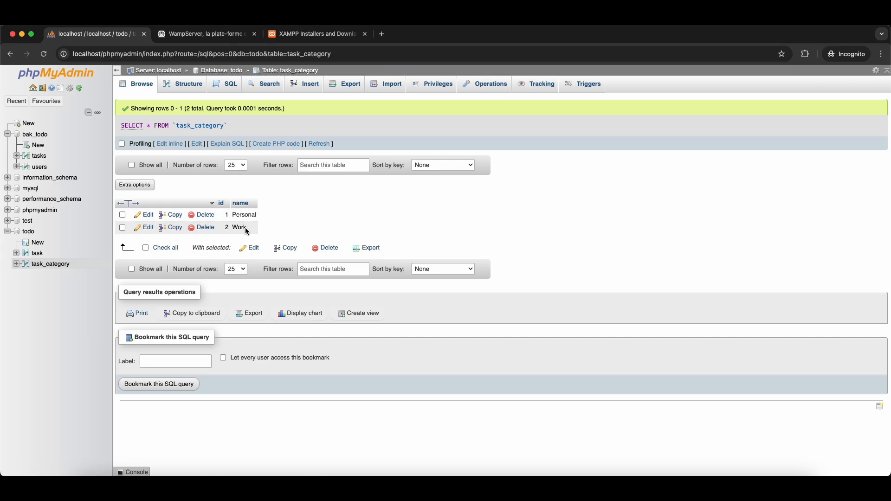
- Compare the task and task_category rows to confirm Personal and Work, then view task_category's columns
{"action": "left_click", "coordinate": [37, 253]}
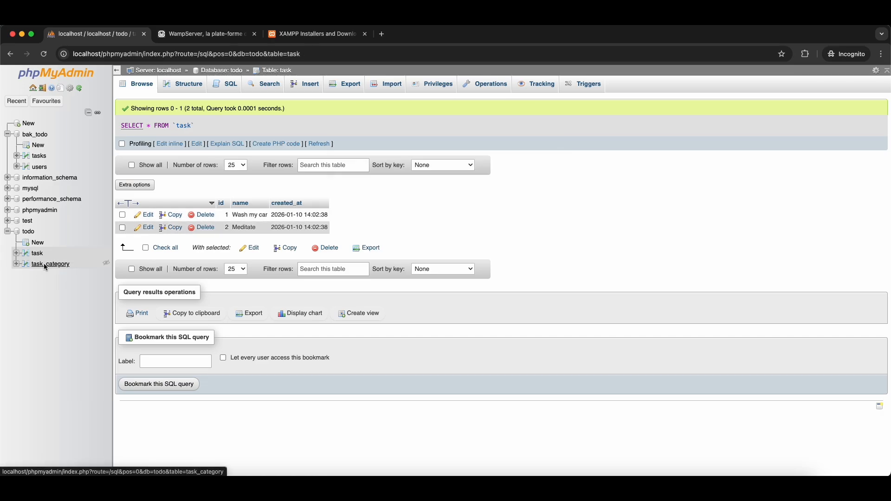
{"action": "left_click", "coordinate": [45, 266]}
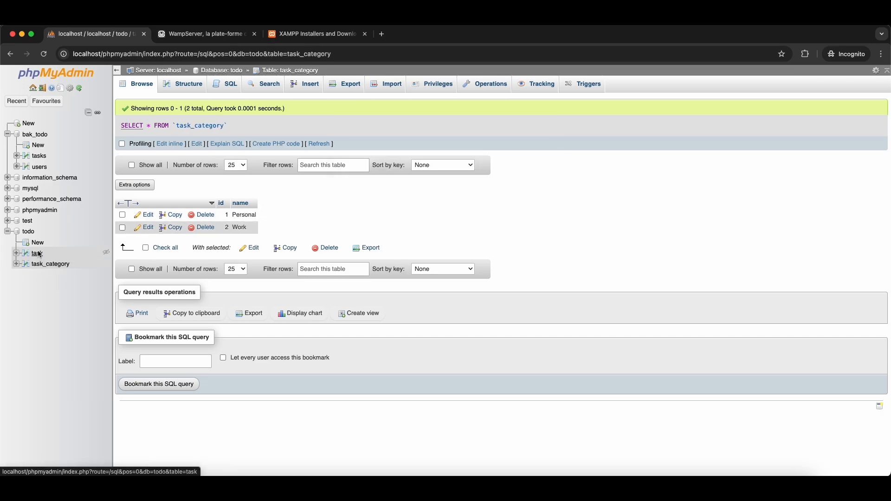
{"action": "left_click", "coordinate": [36, 253]}
{"action": "left_click", "coordinate": [39, 264]}
{"action": "left_click", "coordinate": [36, 255]}
{"action": "left_click", "coordinate": [40, 264]}
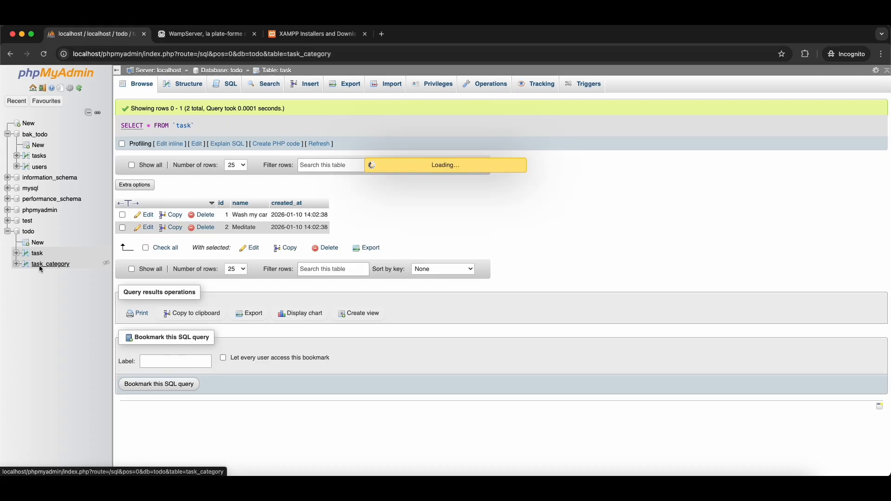
{"action": "left_click", "coordinate": [37, 254]}
{"action": "left_click", "coordinate": [37, 254]}
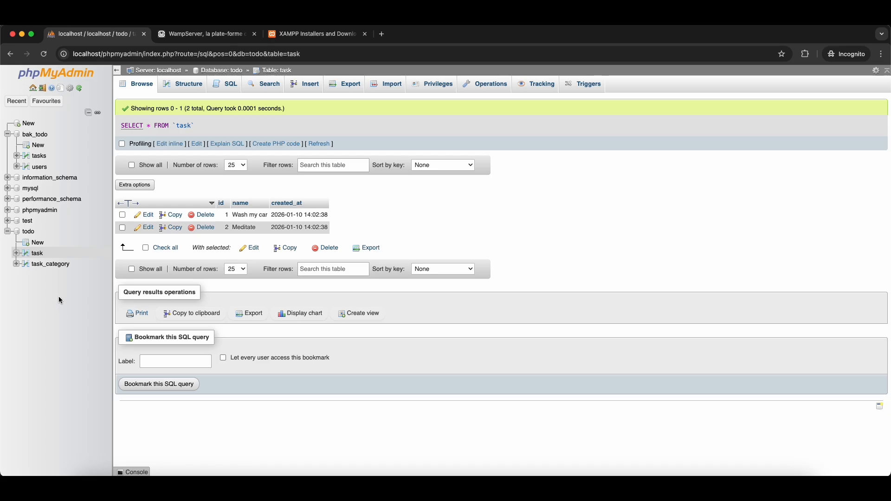
{"action": "left_click", "coordinate": [59, 267]}
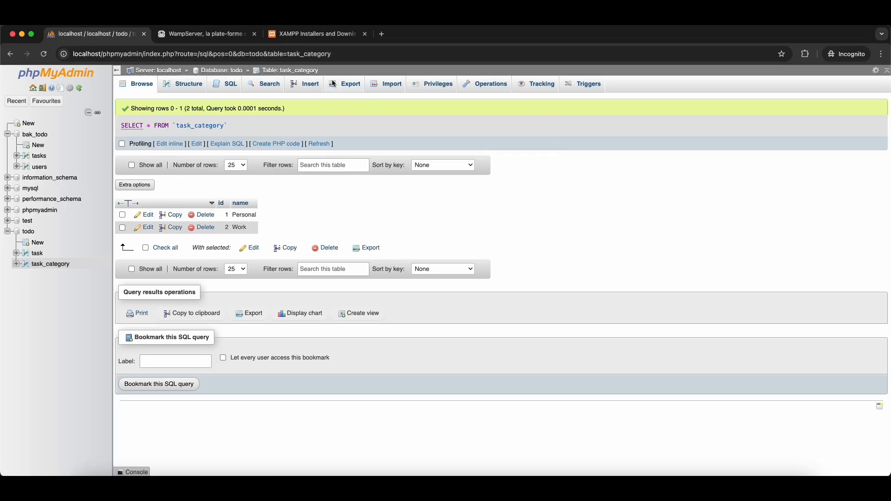
{"action": "left_click", "coordinate": [196, 85]}
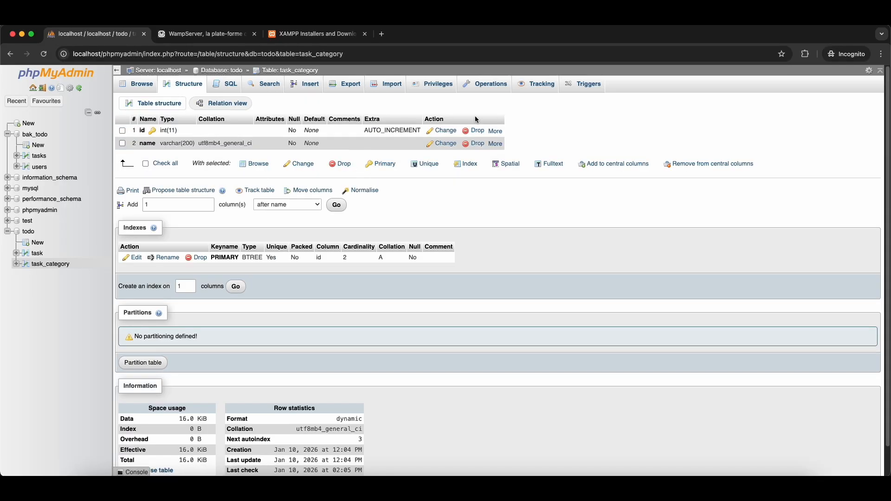
- Rename task_category to task_list through Operations, then browse the task table
{"action": "left_click", "coordinate": [488, 88]}
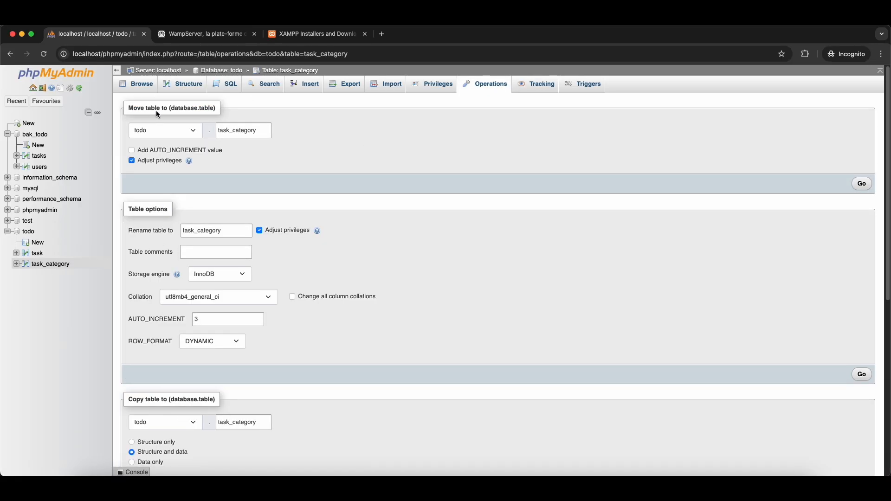
{"action": "left_click", "coordinate": [246, 135]}
{"action": "left_click_drag", "start_coordinate": [250, 134], "coordinate": [300, 132]}
{"action": "type", "text": "list"}
{"action": "left_click", "coordinate": [862, 184]}
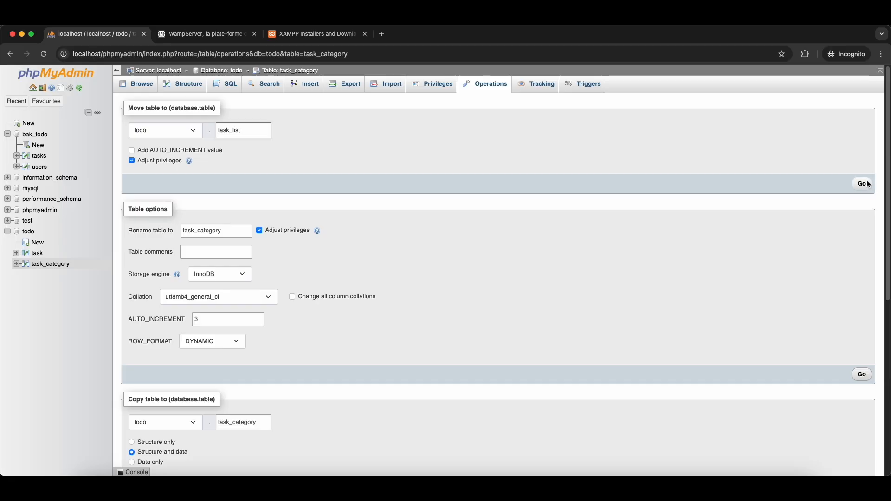
{"action": "left_click", "coordinate": [45, 265]}
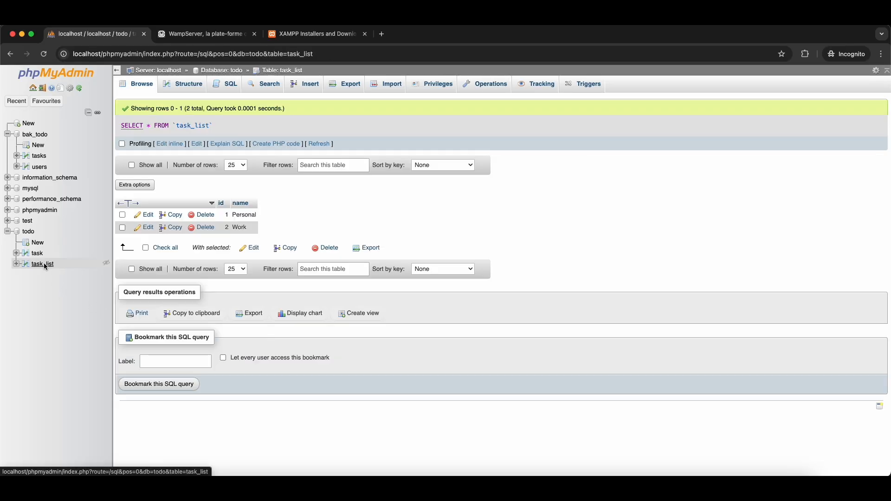
{"action": "left_click", "coordinate": [37, 255]}
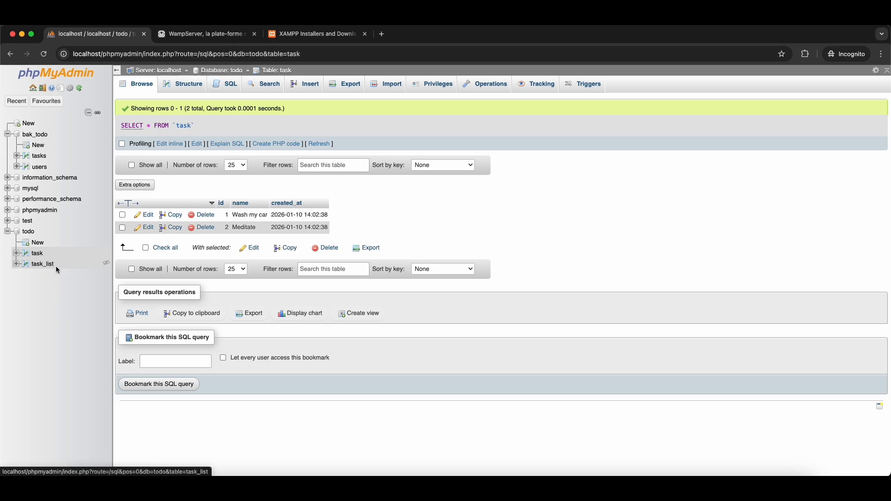
- Add an INT column named task_list_id after name in the task table
{"action": "left_click", "coordinate": [38, 253]}
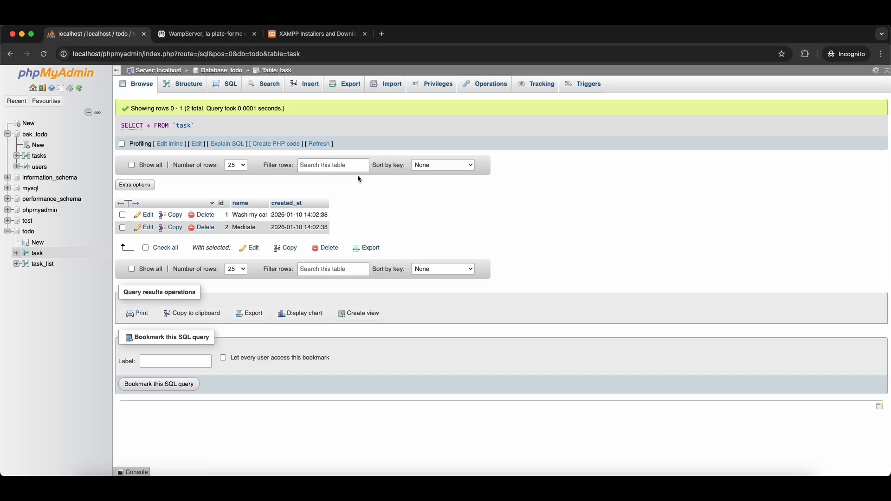
{"action": "left_click", "coordinate": [310, 86]}
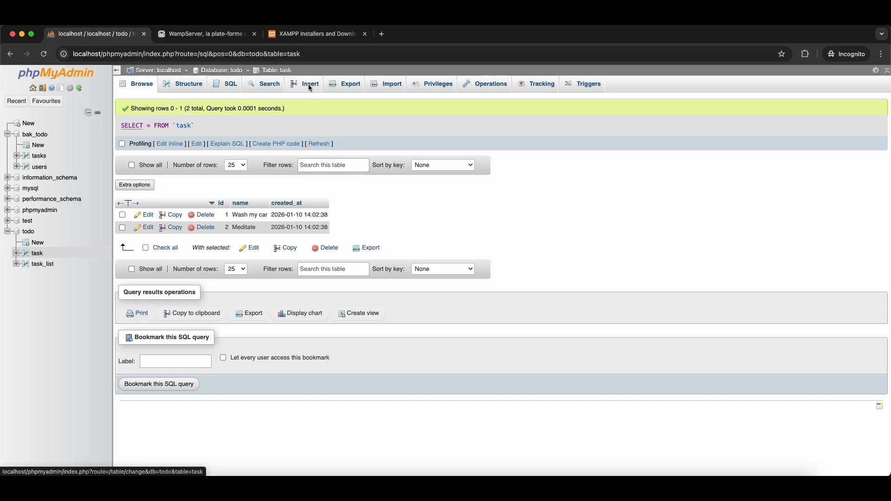
{"action": "left_click", "coordinate": [194, 86]}
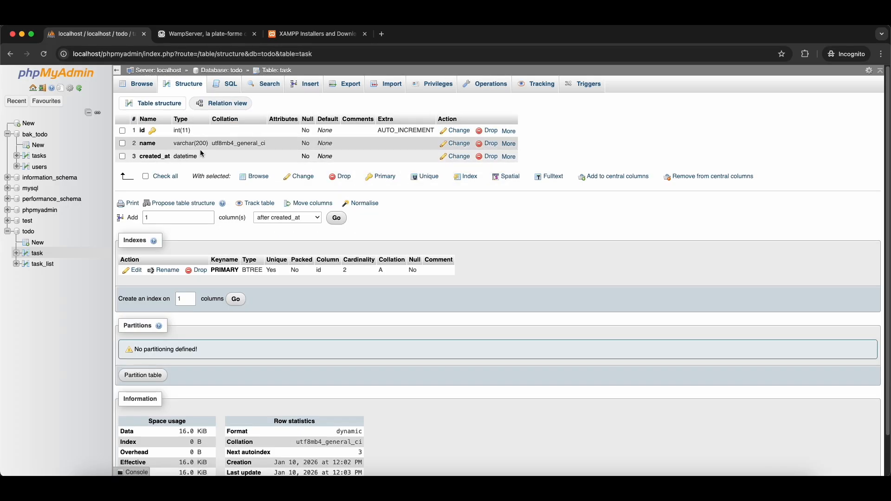
{"action": "left_click", "coordinate": [276, 217]}
{"action": "left_click", "coordinate": [282, 208]}
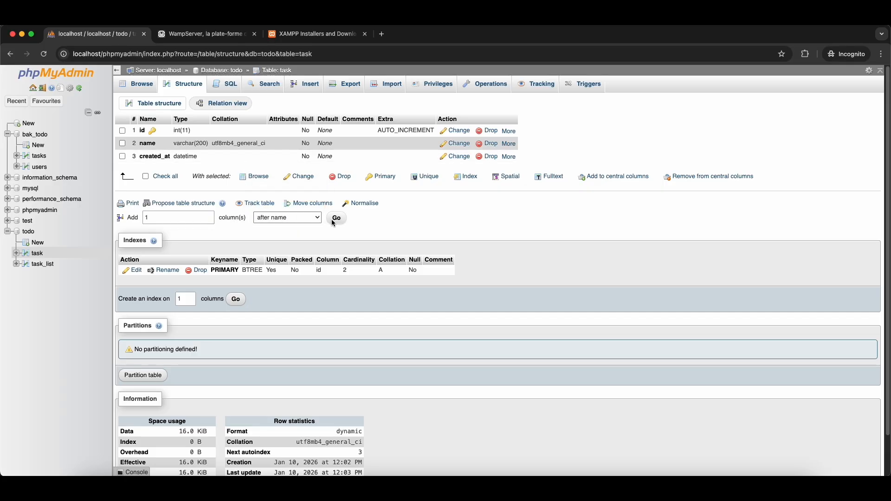
{"action": "left_click", "coordinate": [336, 218]}
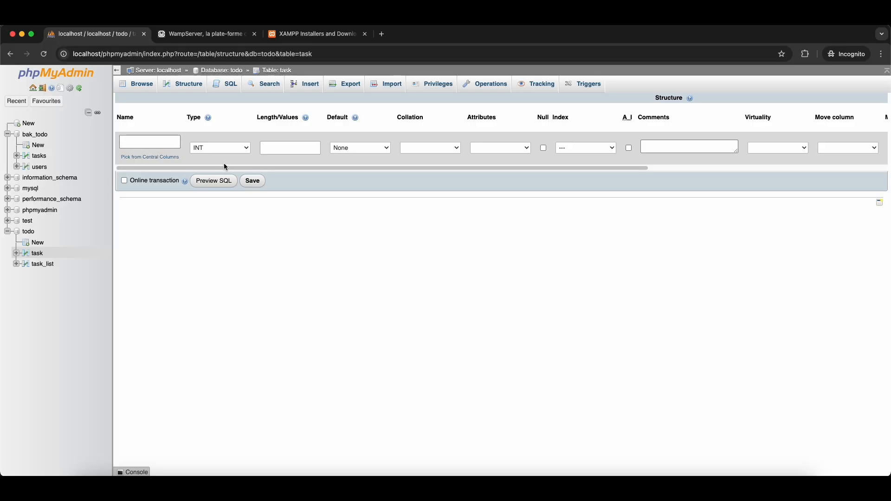
{"action": "type", "text": "ast"}
{"action": "key", "text": "BackSpace"}
{"action": "key", "text": "BackSpace"}
{"action": "type", "text": "task_list_id"}
{"action": "left_click", "coordinate": [253, 185]}
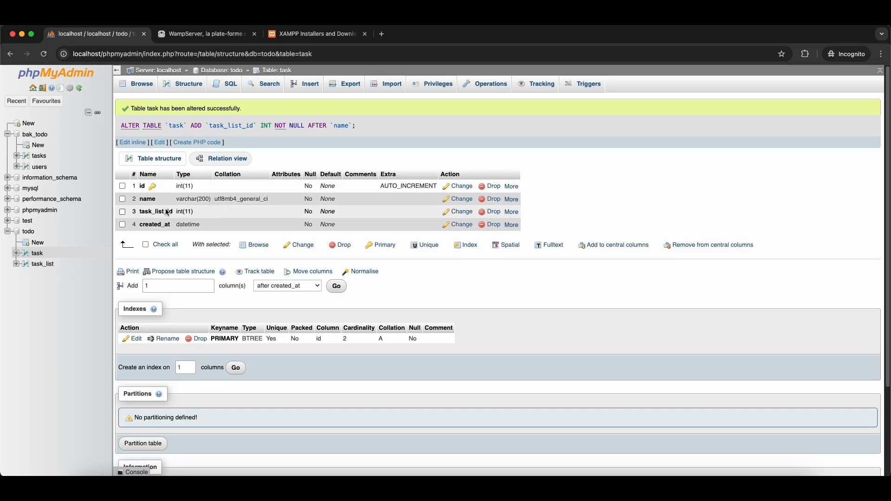
- Create an index on the task_list_id column
{"action": "left_click", "coordinate": [512, 212]}
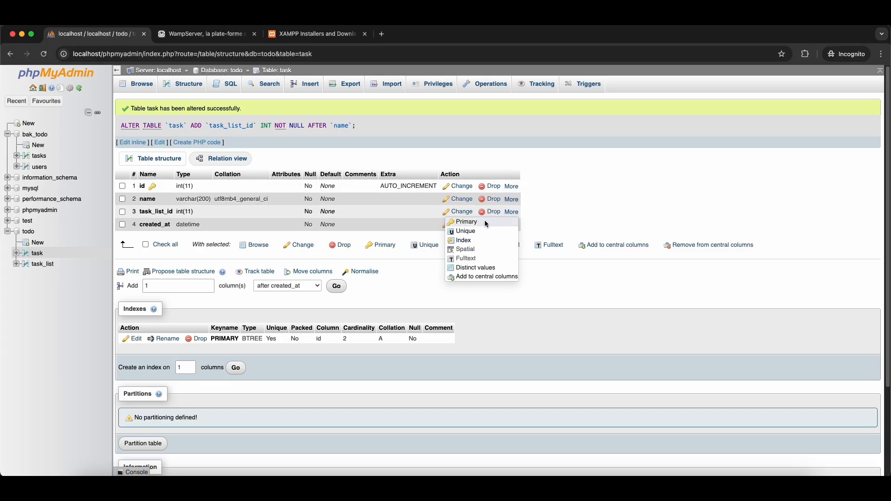
{"action": "left_click", "coordinate": [465, 240]}
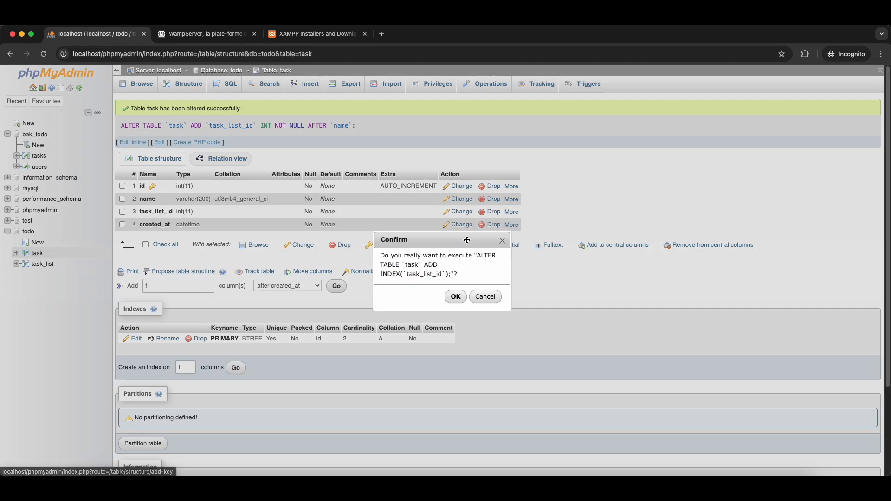
{"action": "left_click", "coordinate": [455, 297]}
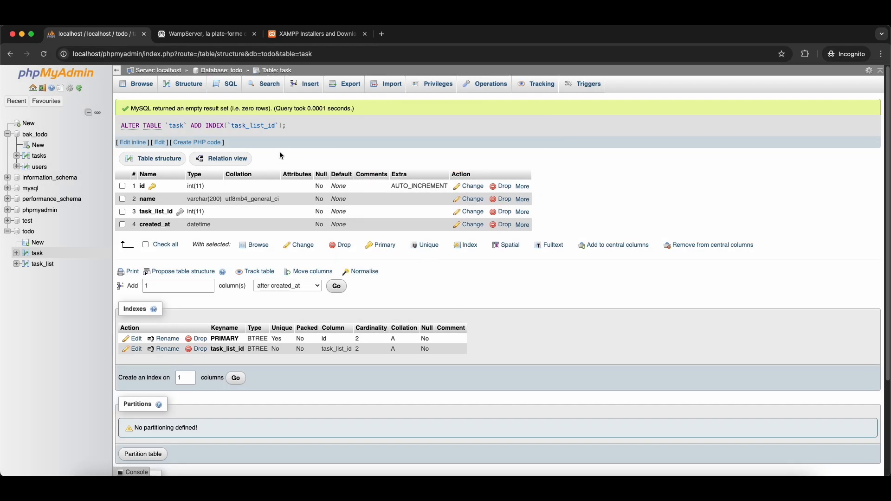
{"action": "left_click", "coordinate": [200, 91]}
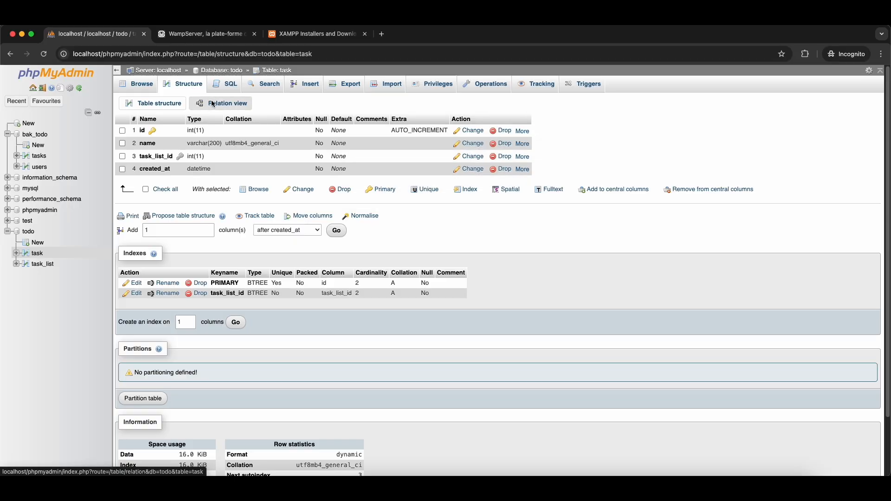
- In Relation view, map task_list_id to the id column of task_list
{"action": "left_click", "coordinate": [213, 104]}
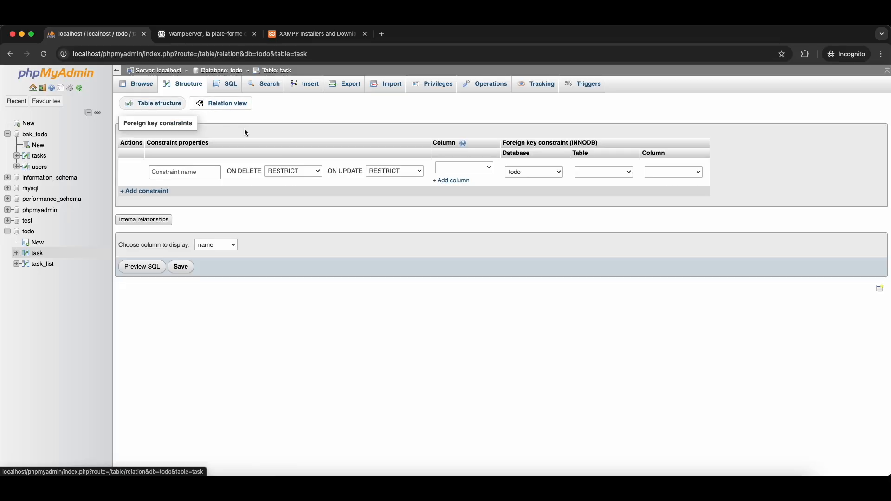
{"action": "left_click", "coordinate": [474, 166]}
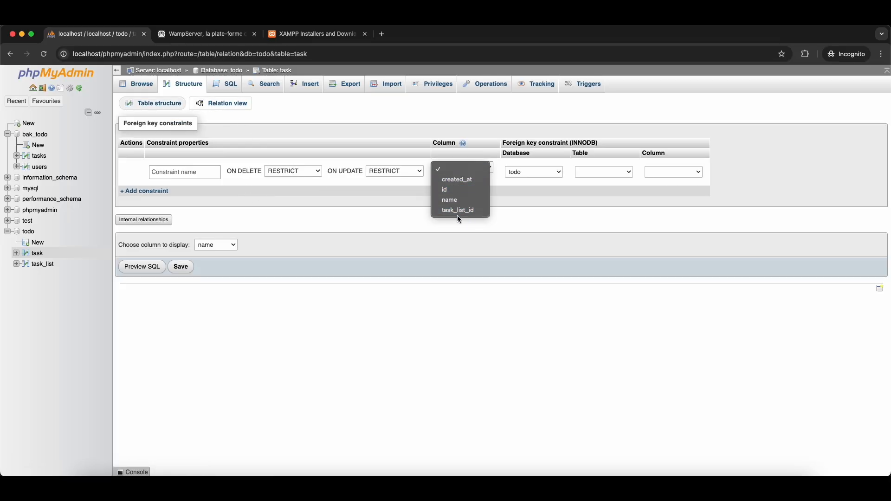
{"action": "left_click", "coordinate": [468, 210]}
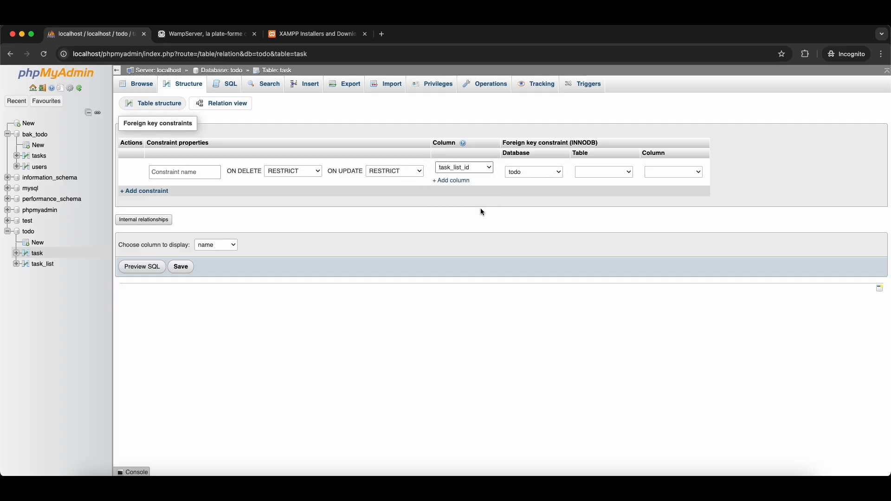
{"action": "left_click", "coordinate": [609, 173]}
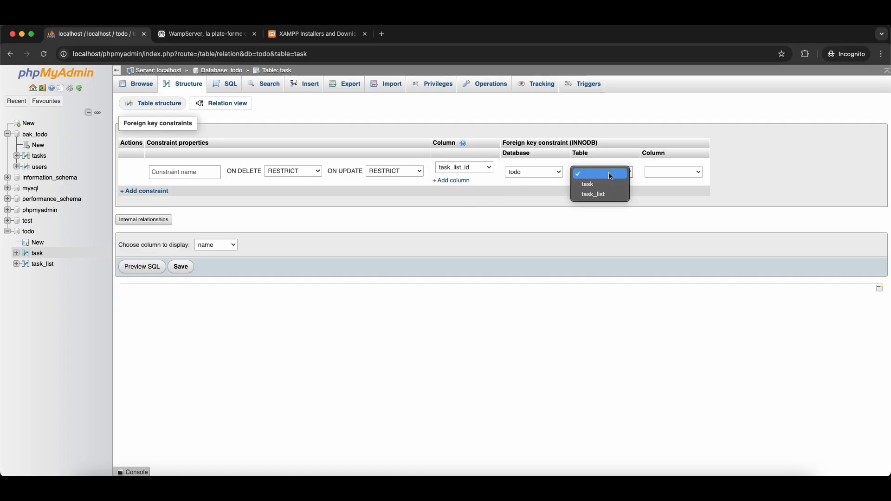
{"action": "left_click", "coordinate": [601, 195]}
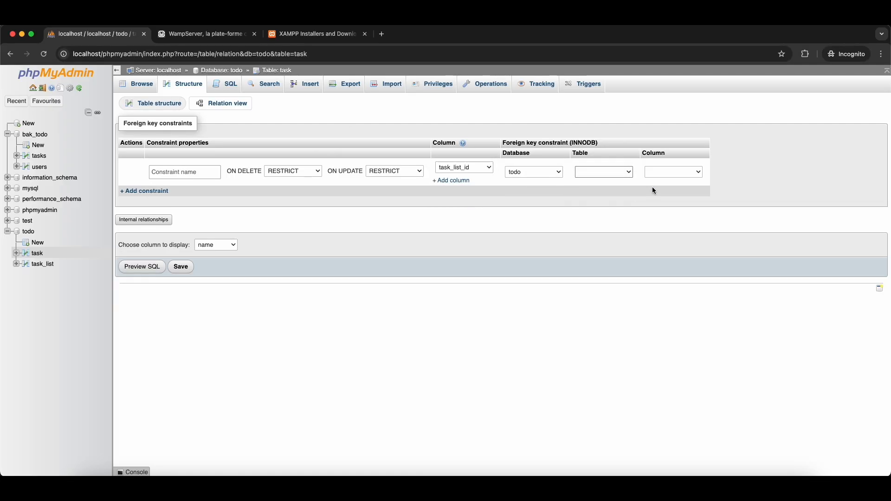
{"action": "left_click", "coordinate": [668, 174]}
{"action": "left_click", "coordinate": [662, 177]}
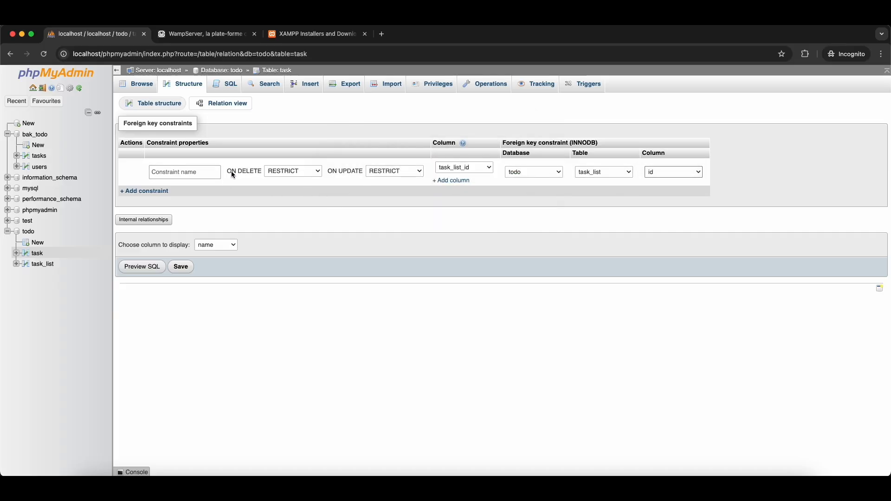
{"action": "left_click", "coordinate": [215, 174]}
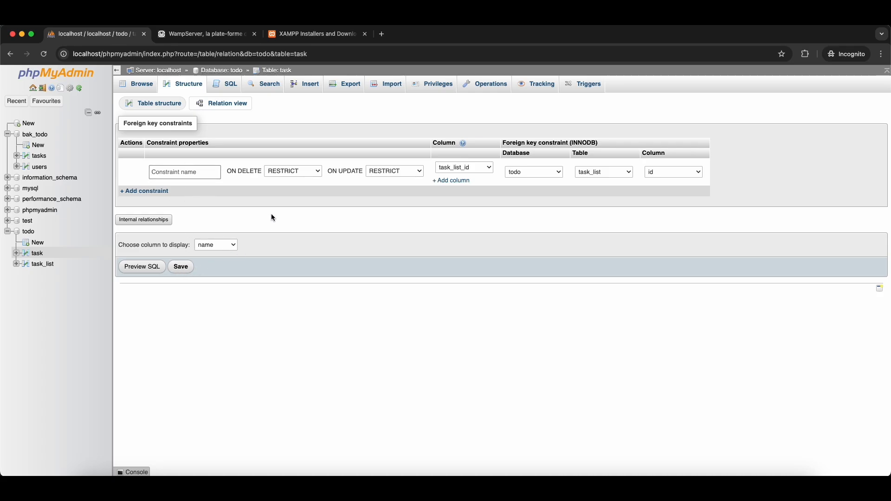
- Try CASCADE and SET NULL for the on-delete and on-update behaviours
{"action": "left_click", "coordinate": [297, 175]}
{"action": "left_click", "coordinate": [371, 171]}
{"action": "left_click", "coordinate": [371, 170]}
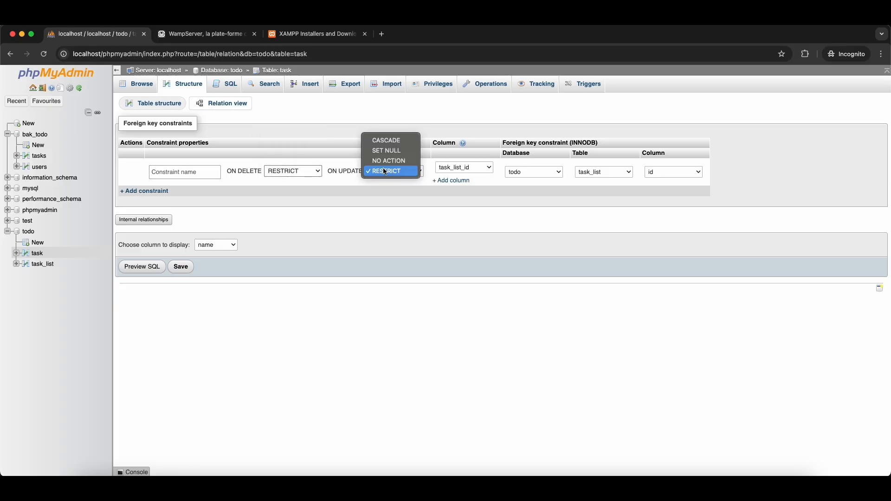
{"action": "left_click", "coordinate": [309, 166]}
{"action": "left_click", "coordinate": [307, 166]}
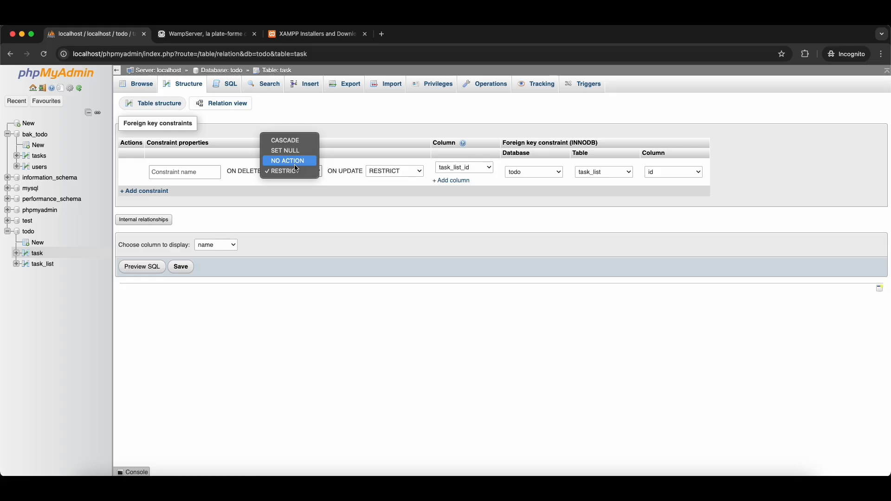
{"action": "left_click", "coordinate": [307, 185]}
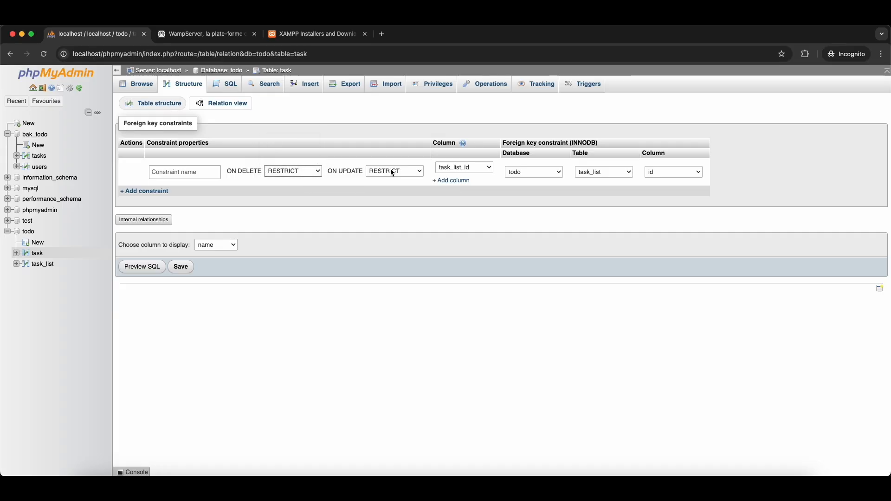
{"action": "left_click", "coordinate": [439, 173]}
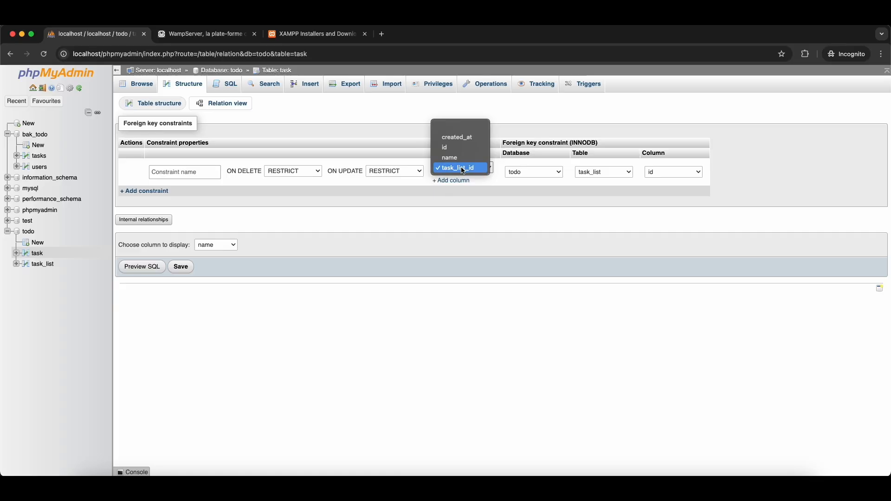
{"action": "left_click", "coordinate": [370, 191]}
{"action": "left_click", "coordinate": [300, 173]}
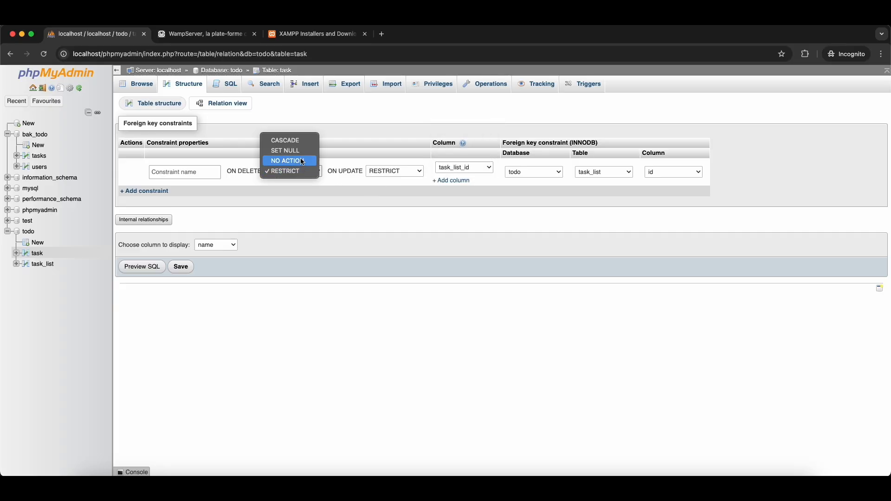
{"action": "left_click", "coordinate": [302, 141]}
{"action": "left_click", "coordinate": [388, 172]}
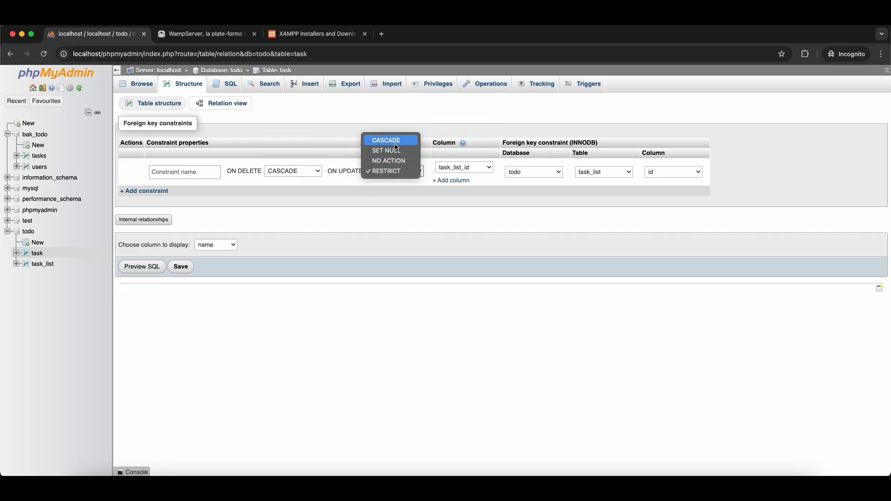
{"action": "left_click", "coordinate": [392, 140]}
{"action": "left_click", "coordinate": [313, 176]}
{"action": "left_click", "coordinate": [299, 181]}
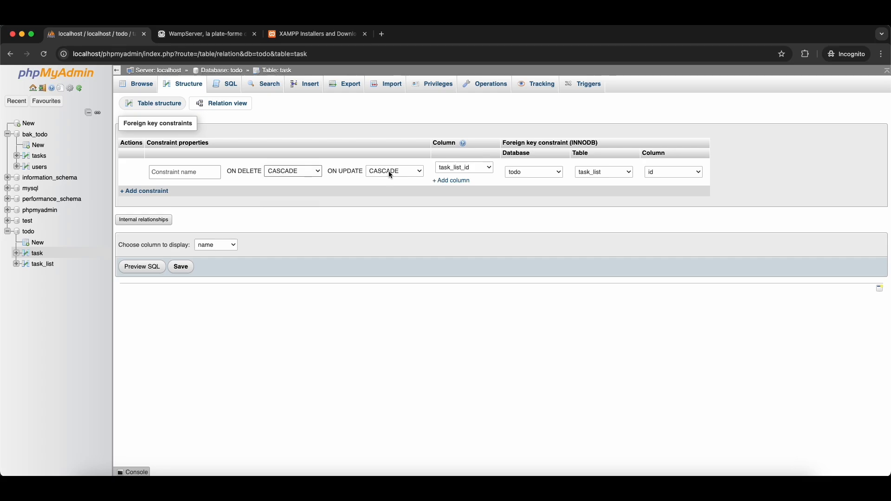
{"action": "left_click", "coordinate": [388, 172]}
{"action": "left_click", "coordinate": [273, 209]}
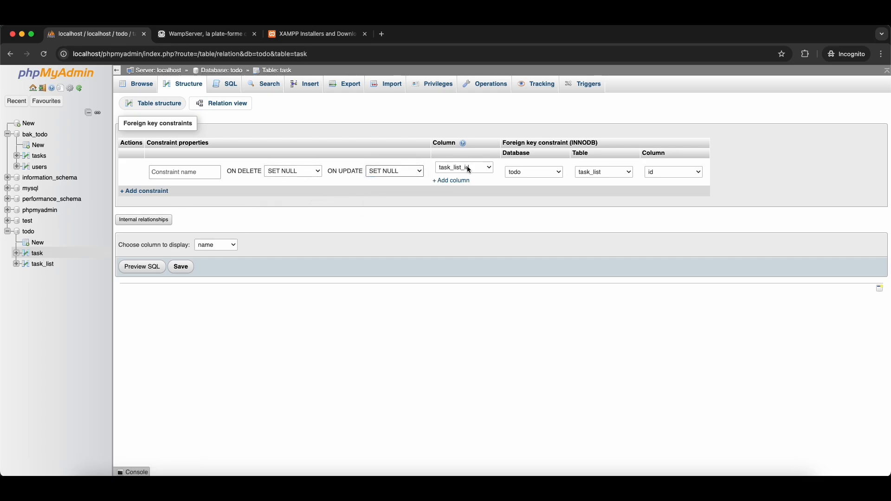
- Set both behaviours back to RESTRICT and save, which fails with error #1452
{"action": "left_click", "coordinate": [309, 170]}
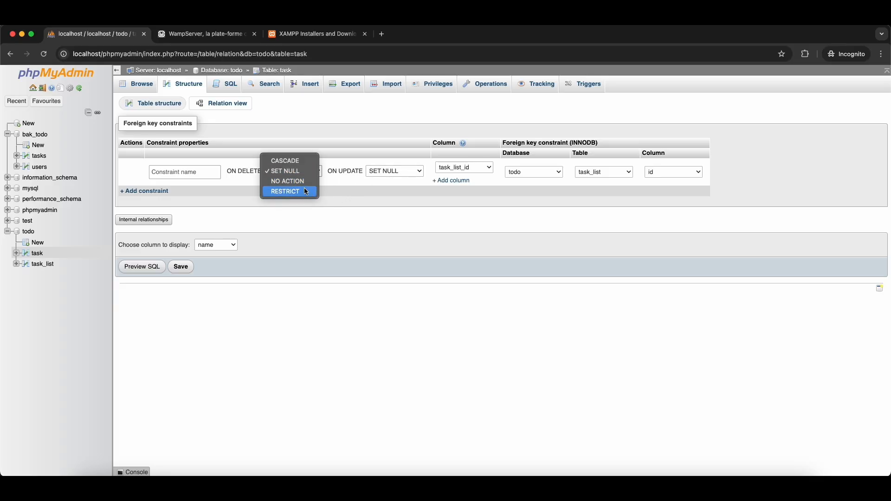
{"action": "left_click", "coordinate": [291, 191]}
{"action": "left_click", "coordinate": [395, 171]}
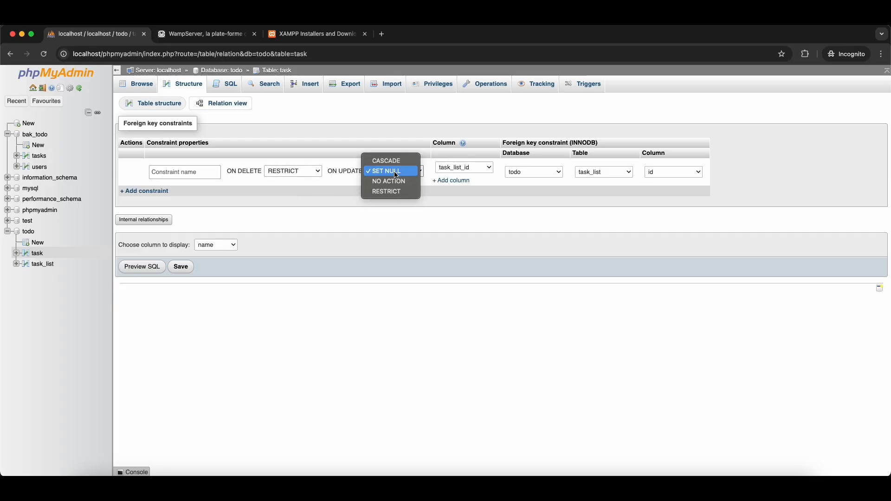
{"action": "left_click", "coordinate": [394, 192]}
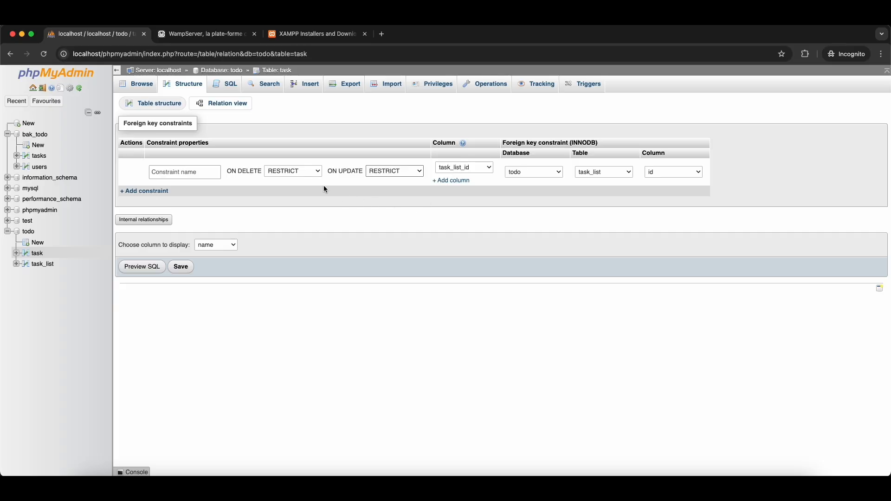
{"action": "left_click", "coordinate": [315, 171]}
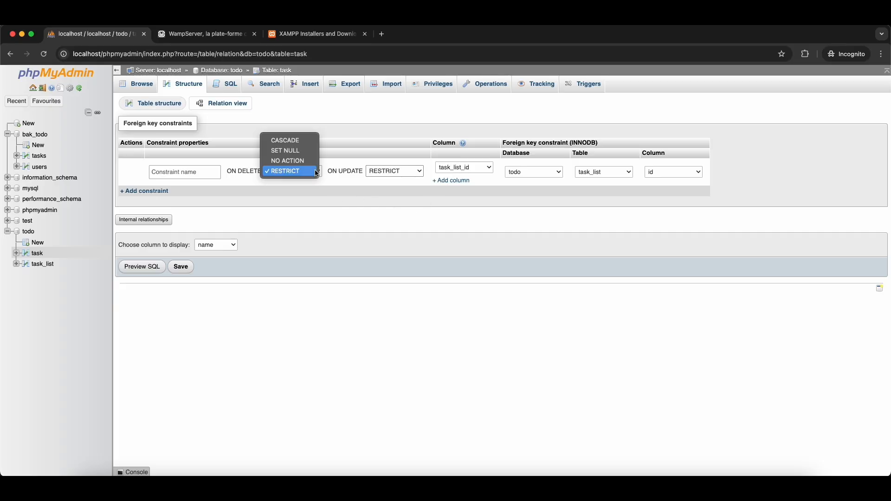
{"action": "left_click", "coordinate": [382, 185]}
{"action": "left_click", "coordinate": [185, 276]}
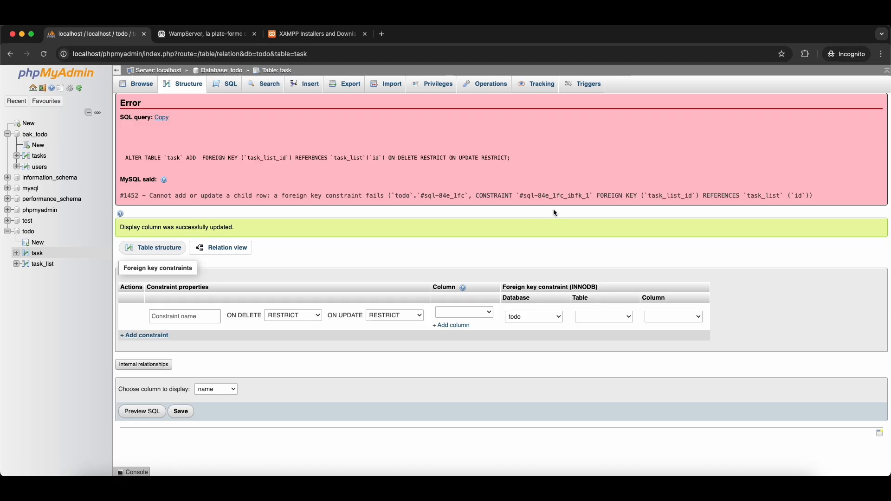
- Compare the task and task_list rows and inspect the tasks' task_list_id values
{"action": "left_click", "coordinate": [41, 266]}
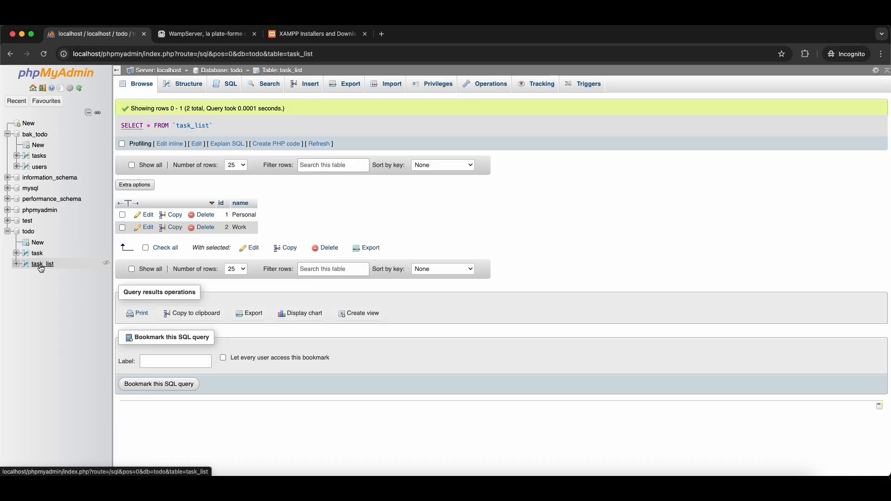
{"action": "left_click", "coordinate": [37, 254]}
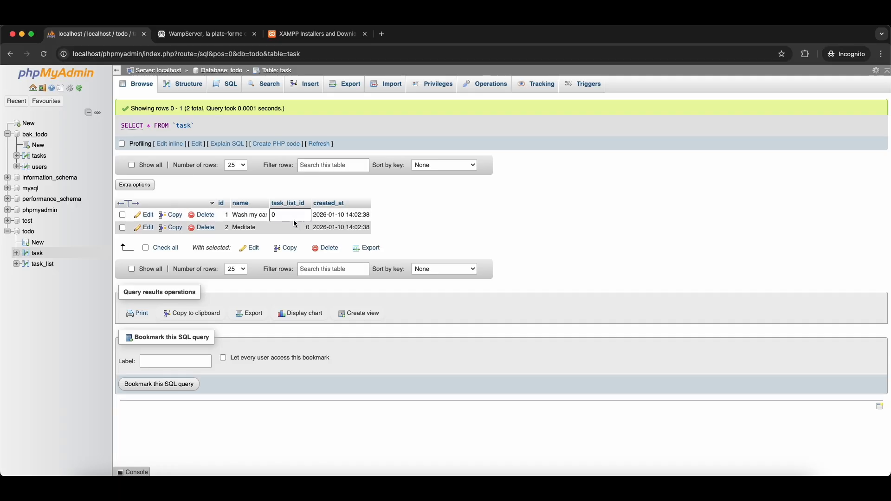
{"action": "double_click", "coordinate": [288, 227]}
{"action": "left_click", "coordinate": [403, 210]}
{"action": "double_click", "coordinate": [304, 216]}
{"action": "left_click", "coordinate": [37, 263]}
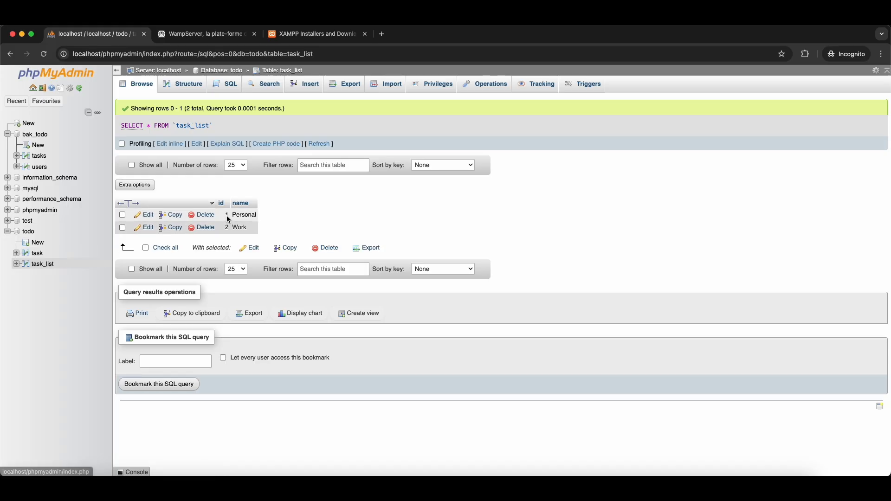
{"action": "left_click", "coordinate": [35, 253]}
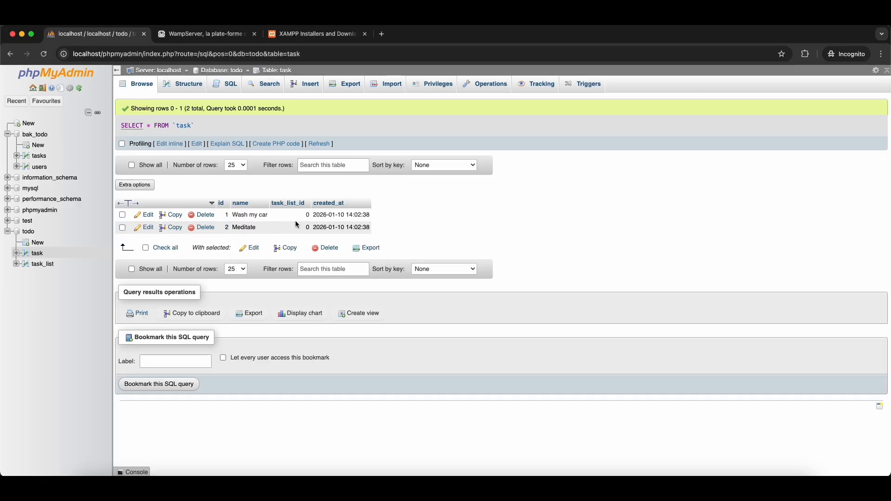
{"action": "left_click", "coordinate": [42, 263]}
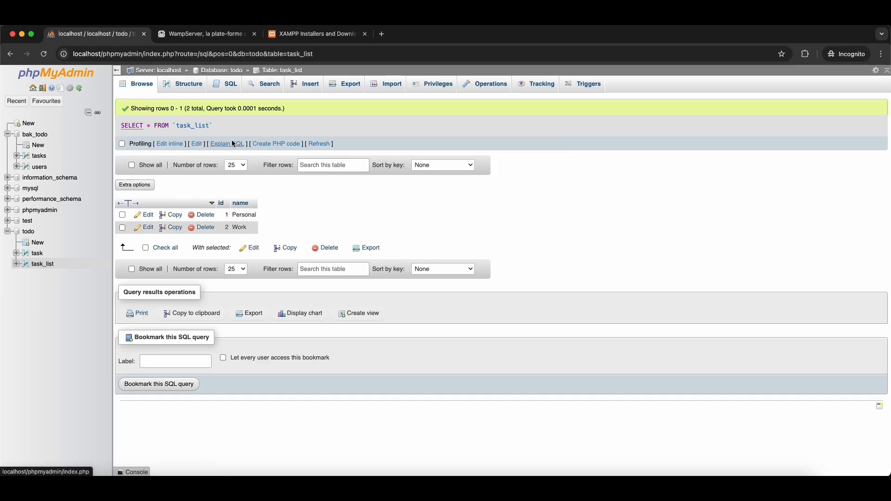
{"action": "left_click", "coordinate": [37, 254]}
{"action": "left_click", "coordinate": [198, 88]}
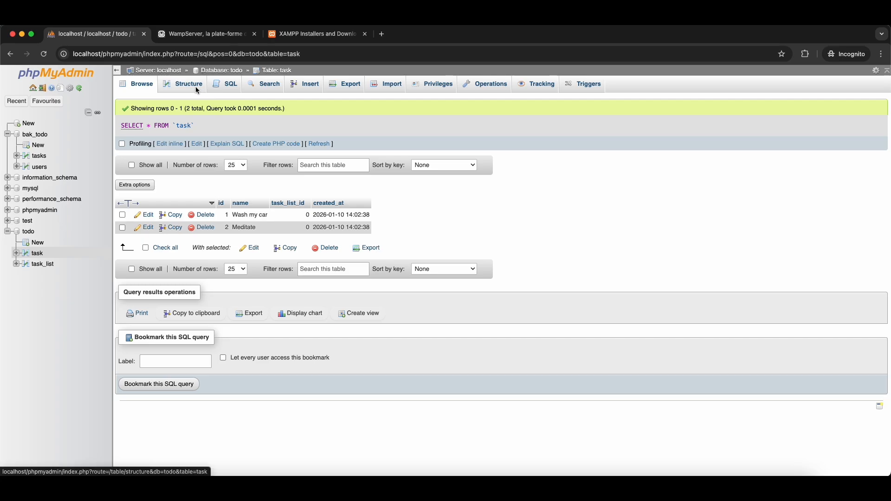
- Retry the foreign key from task_list_id to task_list and read the #1452 error
{"action": "left_click", "coordinate": [230, 104]}
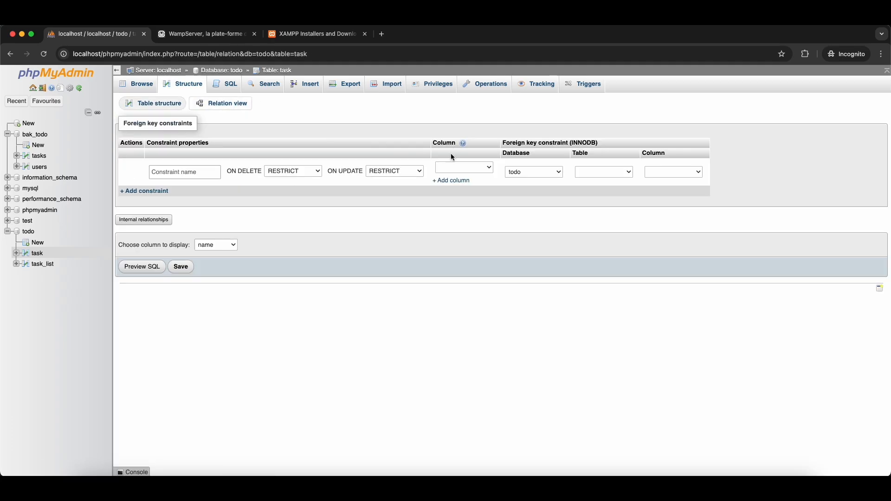
{"action": "left_click", "coordinate": [464, 167]}
{"action": "left_click", "coordinate": [528, 183]}
{"action": "left_click", "coordinate": [604, 172]}
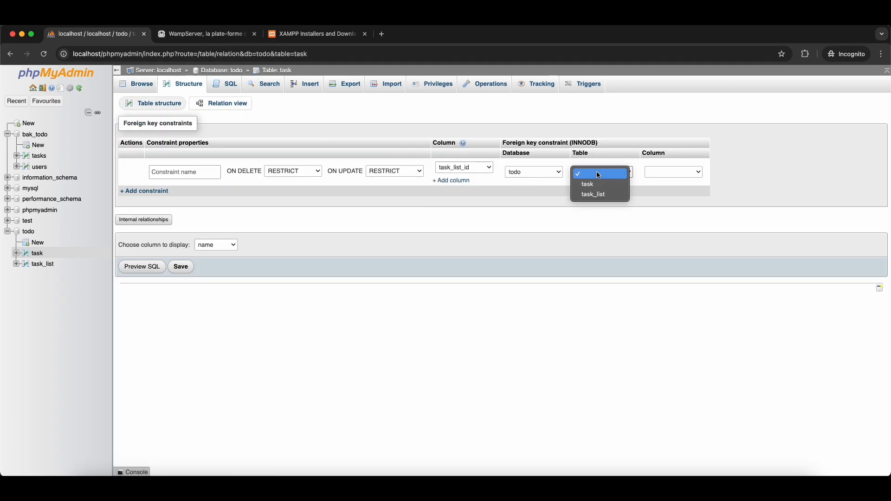
{"action": "left_click", "coordinate": [604, 194]}
{"action": "left_click", "coordinate": [181, 267]}
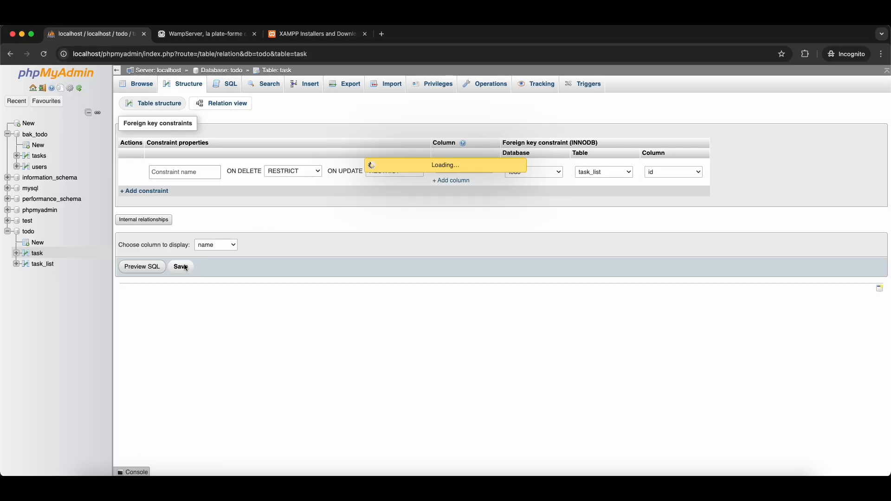
{"action": "left_click_drag", "start_coordinate": [150, 196], "coordinate": [464, 213]}
{"action": "left_click", "coordinate": [464, 212]}
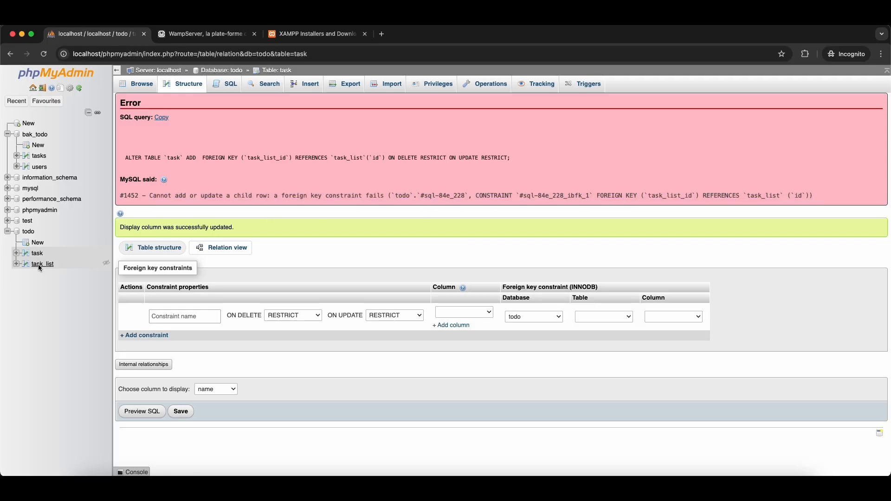
{"action": "left_click", "coordinate": [38, 254]}
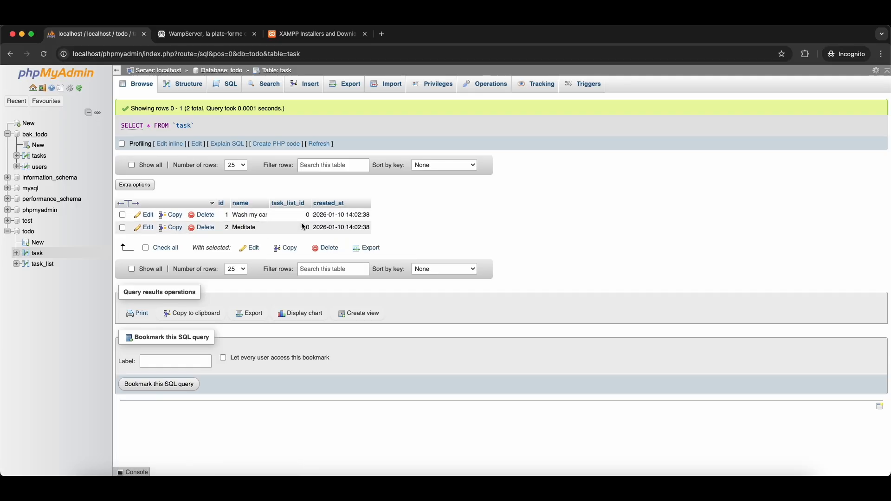
- Change the task_list_id column to allow NULL
{"action": "left_click", "coordinate": [200, 83]}
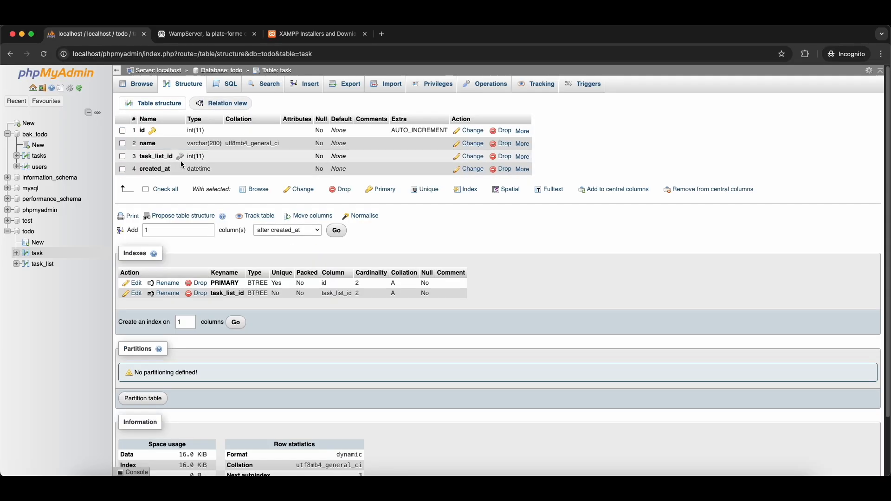
{"action": "left_click", "coordinate": [480, 159]}
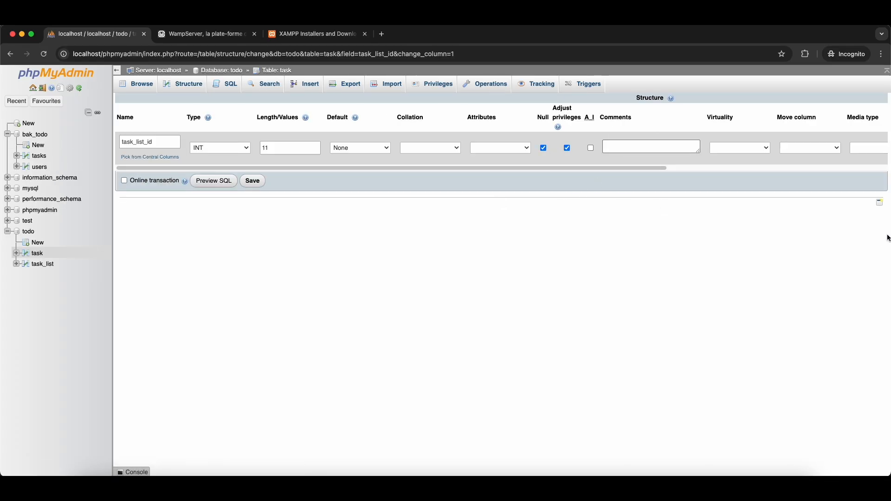
{"action": "left_click", "coordinate": [256, 182]}
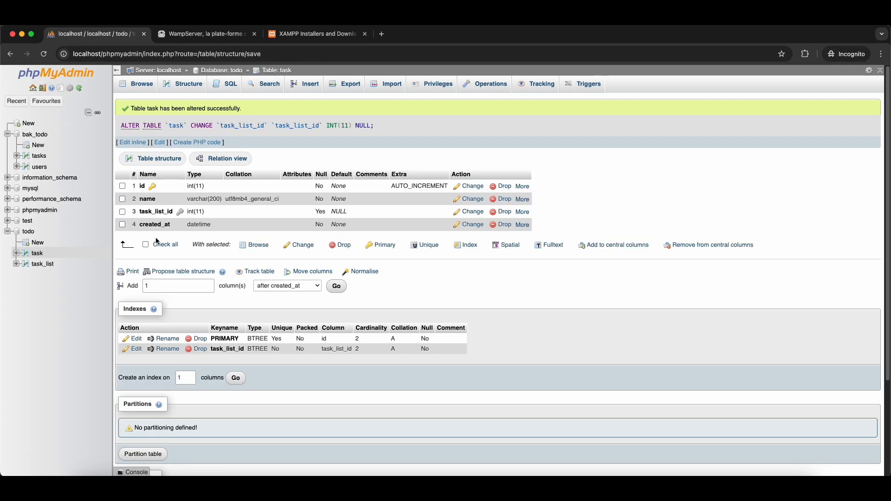
- Set task_list_id to NULL for both existing task rows
{"action": "left_click", "coordinate": [38, 260]}
{"action": "double_click", "coordinate": [294, 218]}
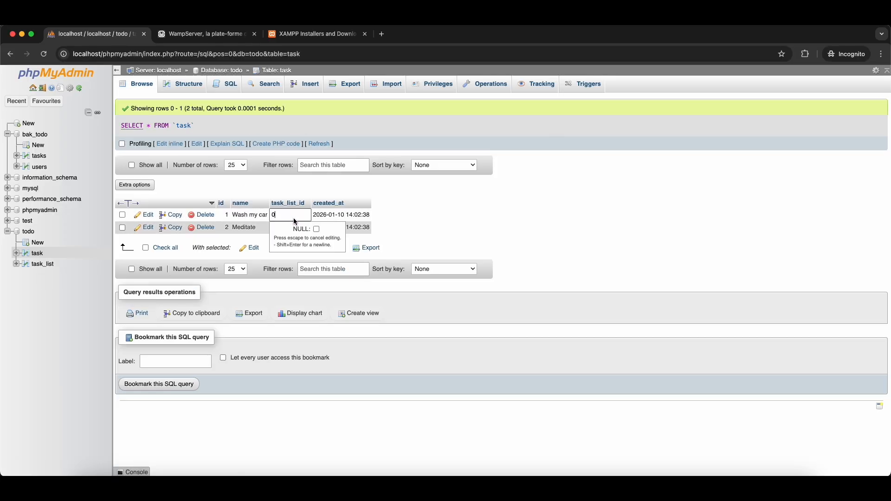
{"action": "left_click", "coordinate": [317, 229]}
{"action": "left_click", "coordinate": [443, 238]}
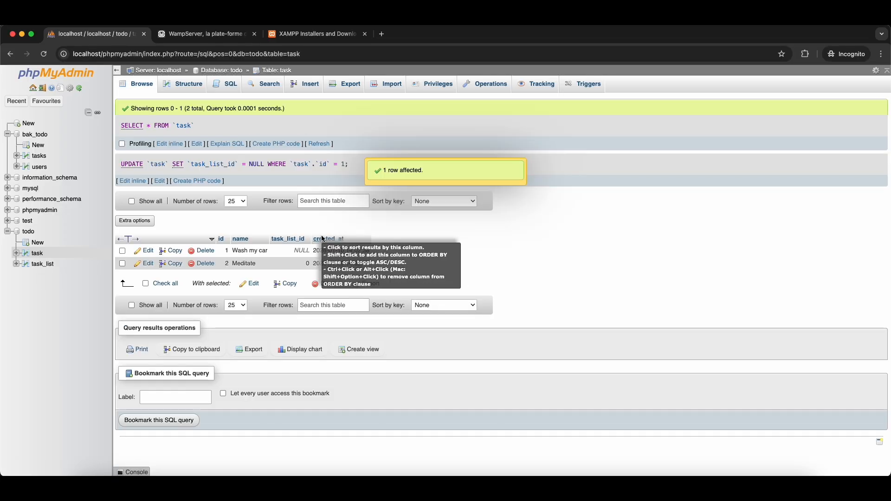
{"action": "double_click", "coordinate": [297, 264]}
{"action": "left_click", "coordinate": [317, 279]}
{"action": "left_click", "coordinate": [432, 258]}
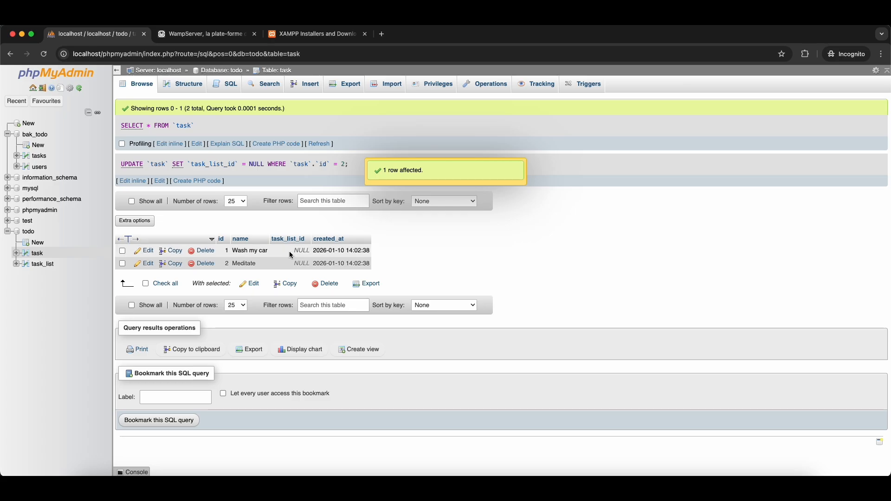
{"action": "left_click", "coordinate": [193, 87]}
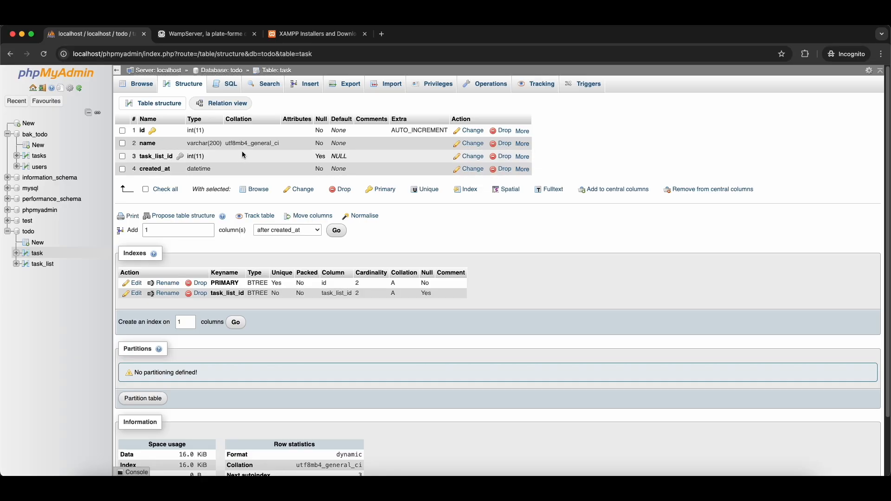
- Save a foreign key from task.task_list_id to todo.task_list.id
{"action": "left_click", "coordinate": [238, 105]}
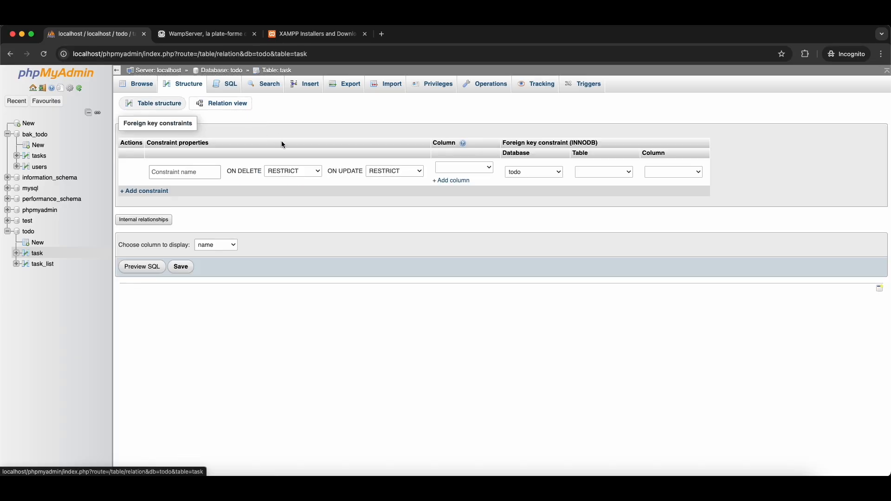
{"action": "left_click", "coordinate": [471, 170]}
{"action": "left_click", "coordinate": [488, 207]}
{"action": "left_click", "coordinate": [546, 171]}
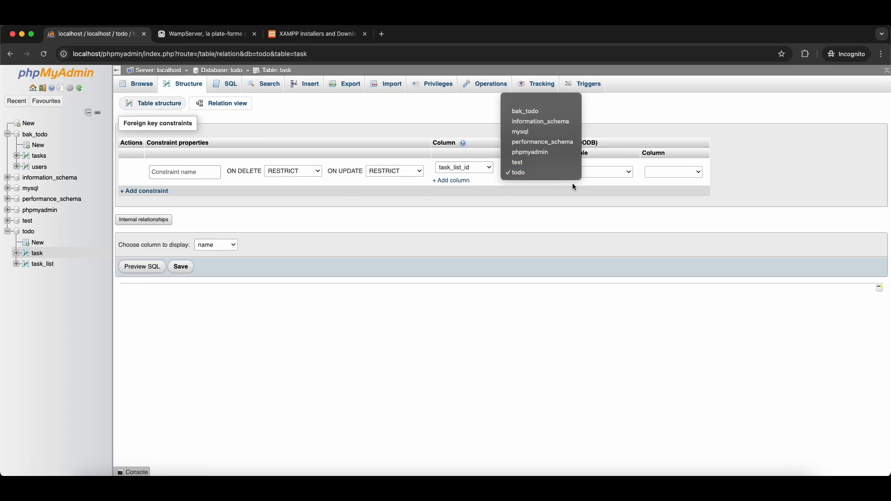
{"action": "left_click", "coordinate": [574, 187]}
{"action": "left_click", "coordinate": [609, 174]}
{"action": "left_click", "coordinate": [605, 195]}
{"action": "left_click", "coordinate": [667, 172]}
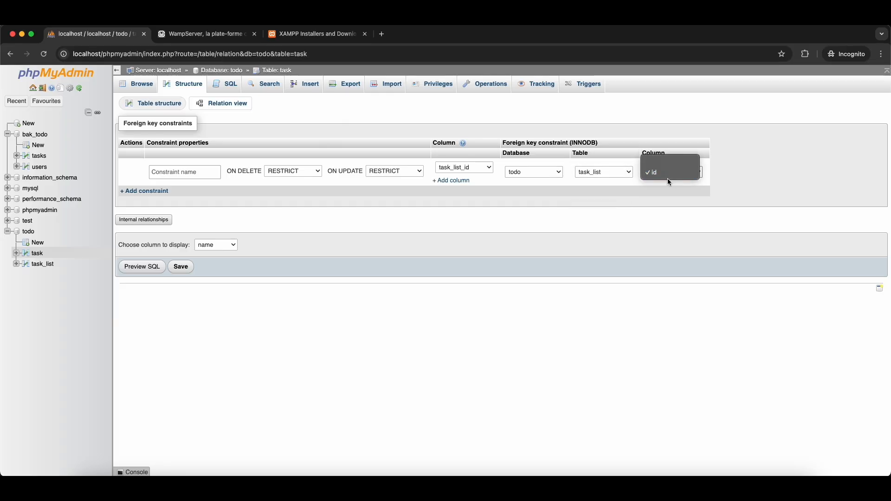
{"action": "left_click", "coordinate": [668, 177]}
{"action": "left_click", "coordinate": [181, 267]}
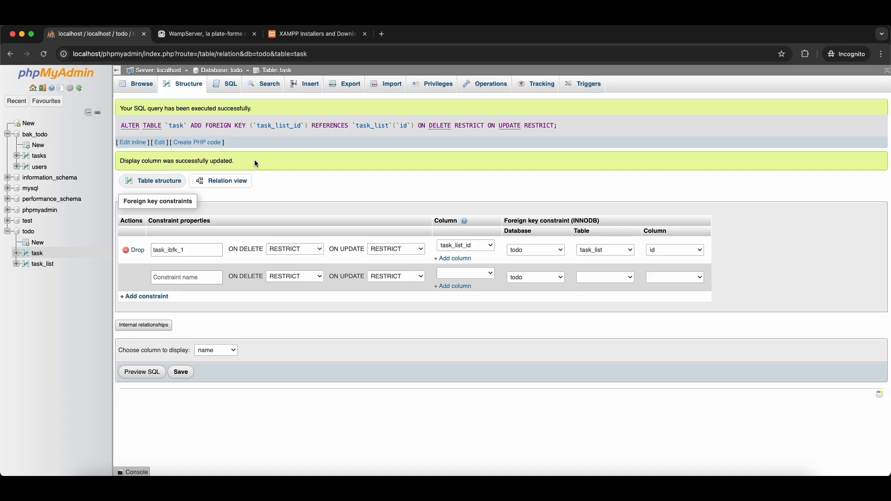
{"action": "left_click_drag", "start_coordinate": [132, 110], "coordinate": [168, 110]}
- Set task_list_id to Personal (1) for both 'Wash my car' and 'Meditate'
{"action": "left_click", "coordinate": [44, 262]}
{"action": "left_click", "coordinate": [37, 253]}
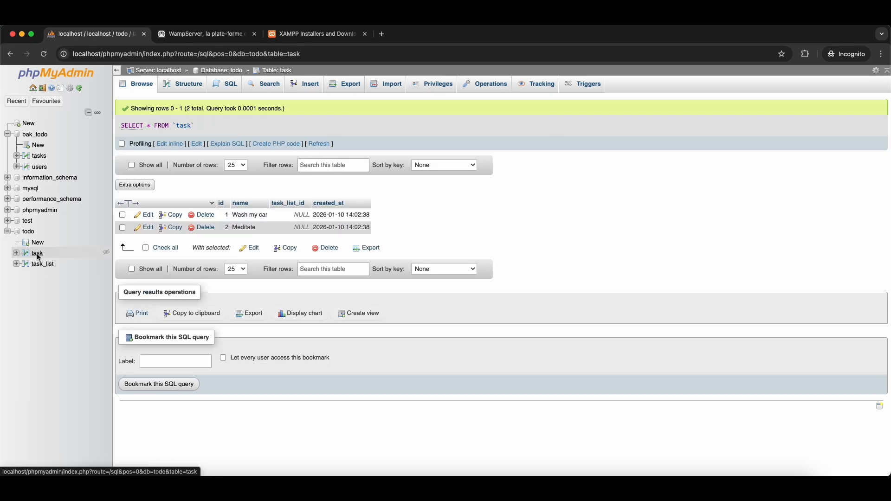
{"action": "double_click", "coordinate": [285, 217]}
{"action": "left_click", "coordinate": [306, 242]}
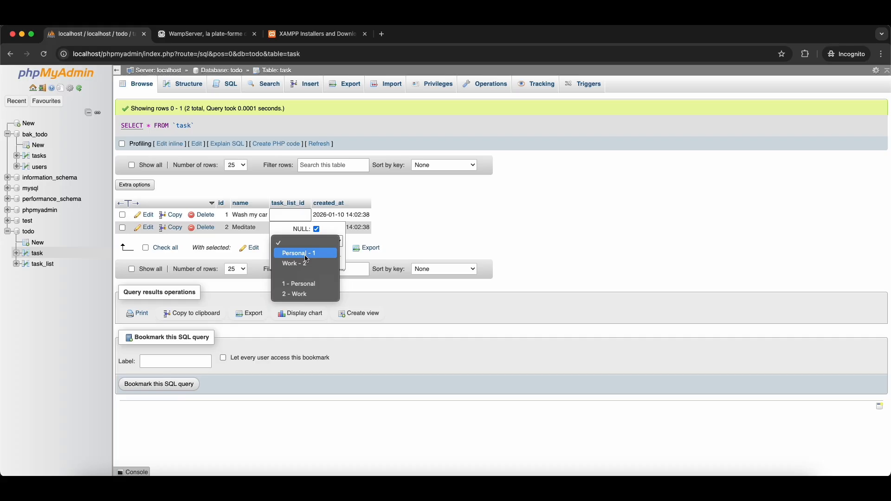
{"action": "left_click", "coordinate": [307, 254]}
{"action": "left_click", "coordinate": [399, 225]}
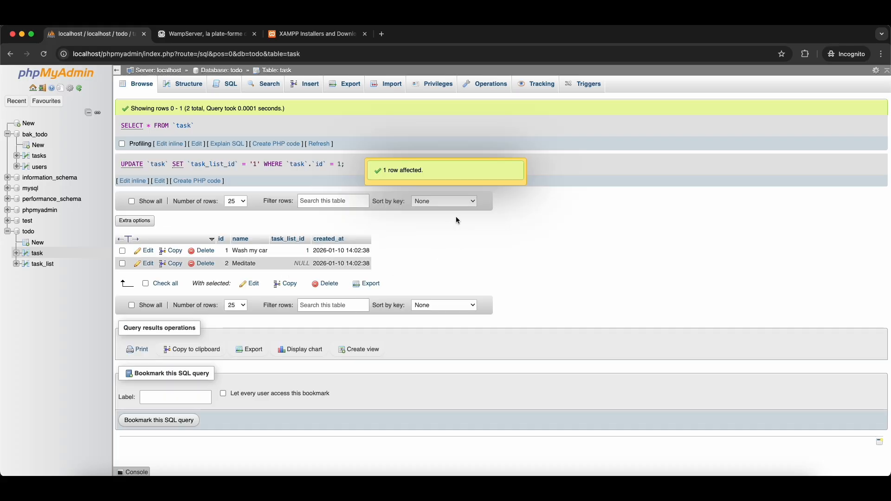
{"action": "left_click", "coordinate": [438, 175]}
{"action": "double_click", "coordinate": [289, 263]}
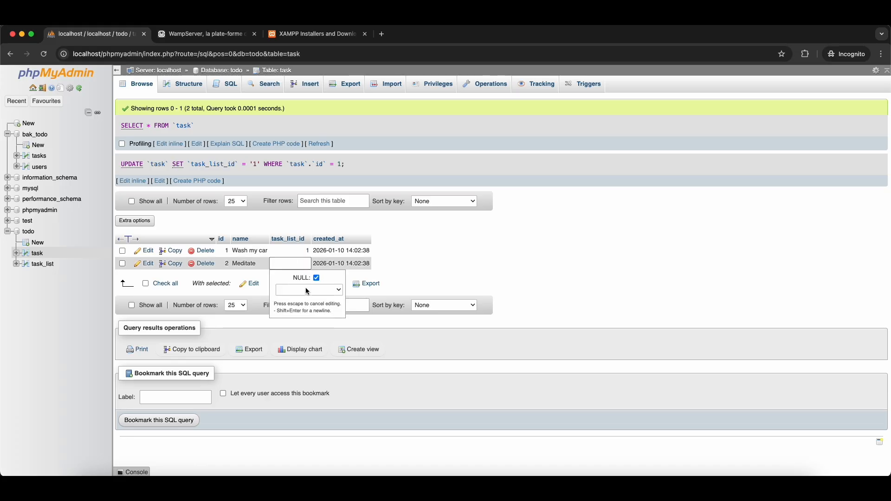
{"action": "left_click", "coordinate": [300, 291]}
{"action": "left_click", "coordinate": [299, 305]}
{"action": "left_click", "coordinate": [410, 259]}
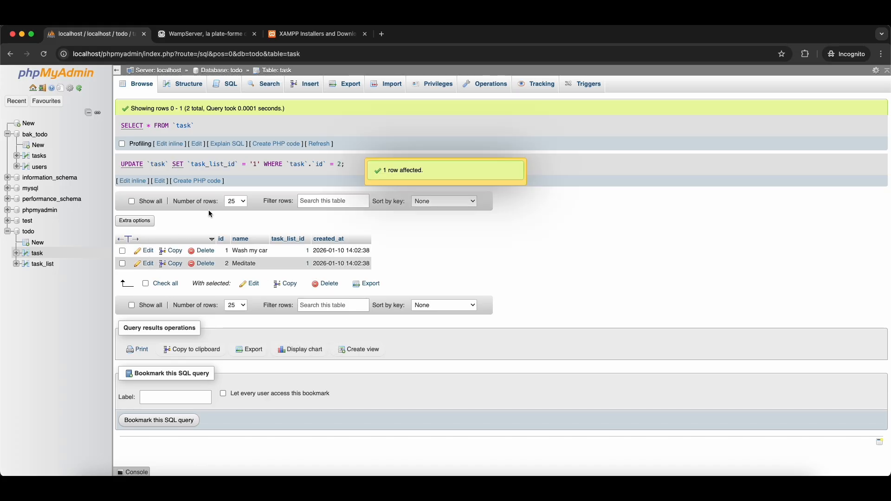
- Insert the task 'Deliver report XYZ' with task_list_id 2 (Work) and browse the table
{"action": "left_click", "coordinate": [312, 88]}
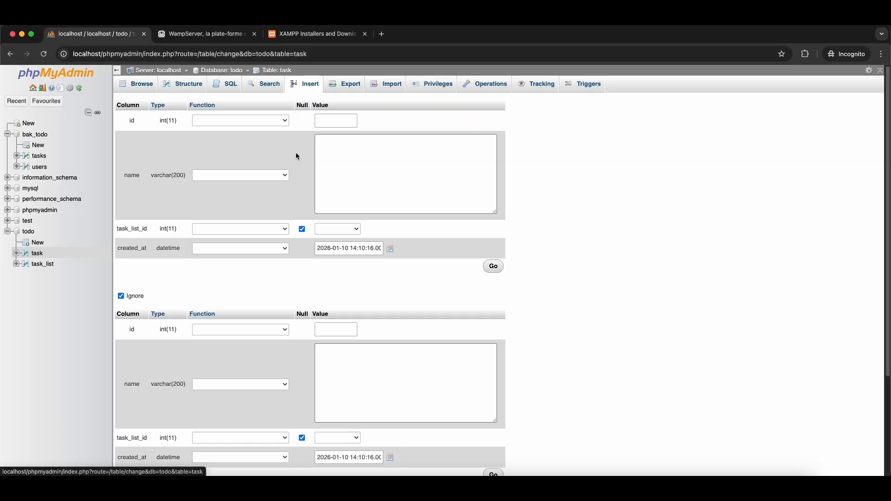
{"action": "left_click", "coordinate": [361, 183]}
{"action": "type", "text": "Deliver report XYZ"}
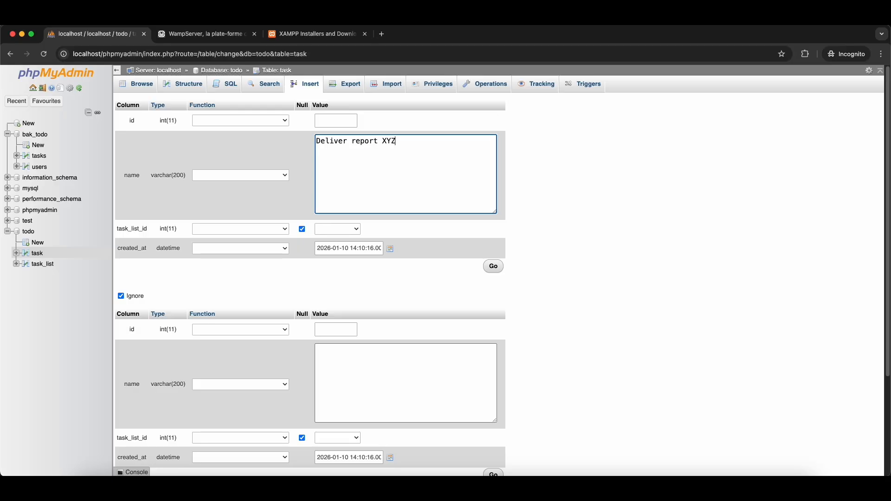
{"action": "left_click", "coordinate": [347, 229]}
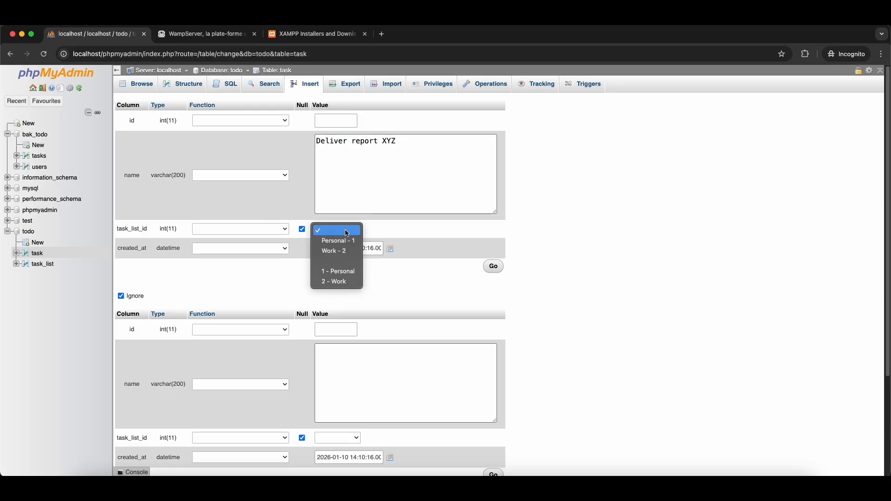
{"action": "left_click", "coordinate": [341, 282]}
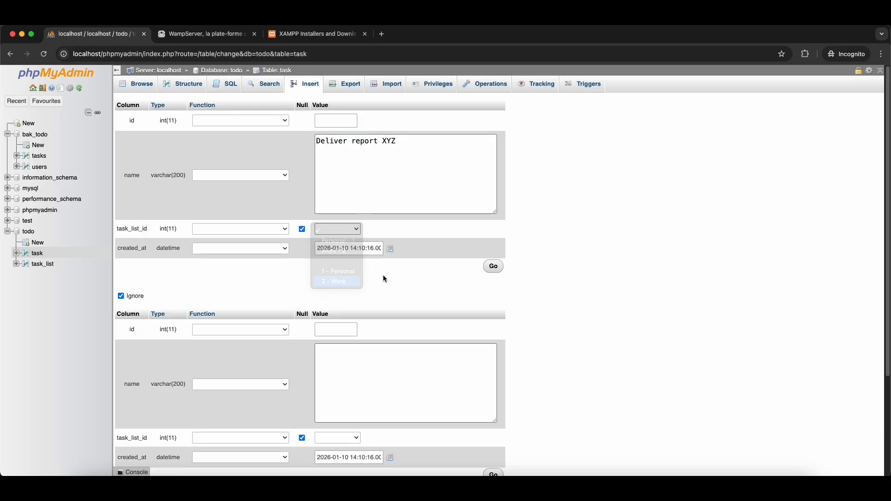
{"action": "left_click", "coordinate": [494, 266]}
{"action": "left_click", "coordinate": [136, 85]}
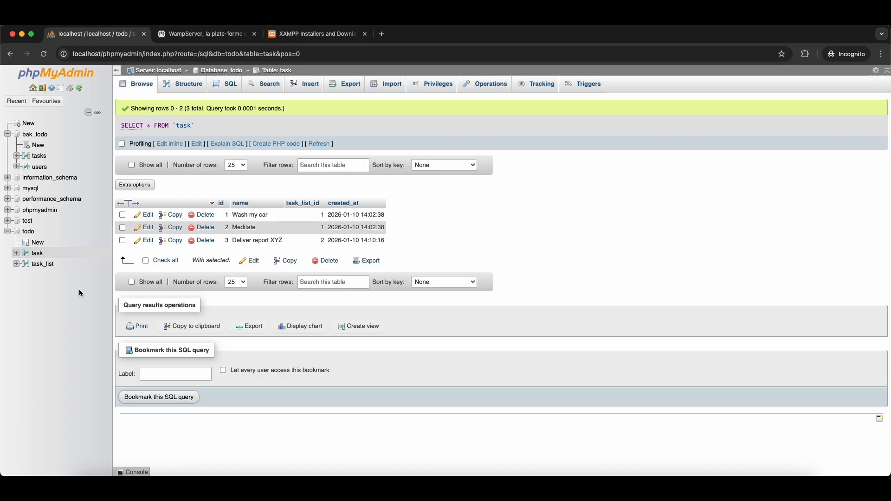
- Review the task and task_list rows and task_list's relations, ending on task's three rows
{"action": "left_click", "coordinate": [28, 234]}
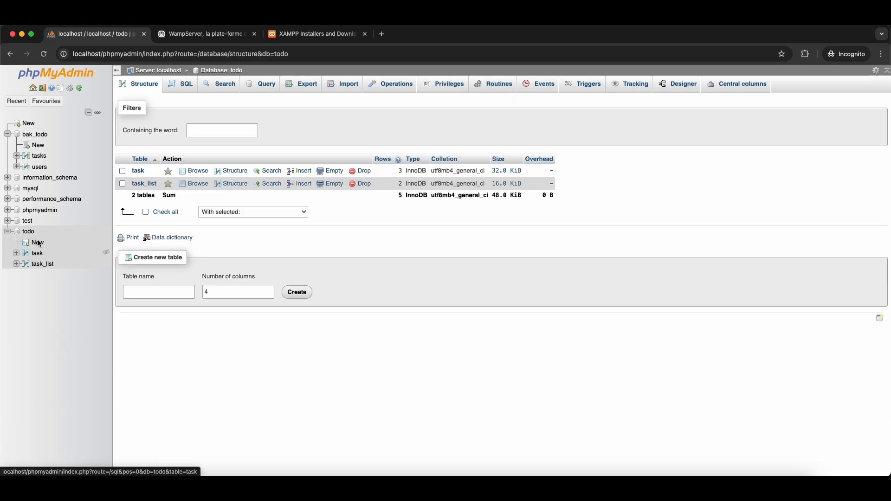
{"action": "left_click", "coordinate": [37, 254]}
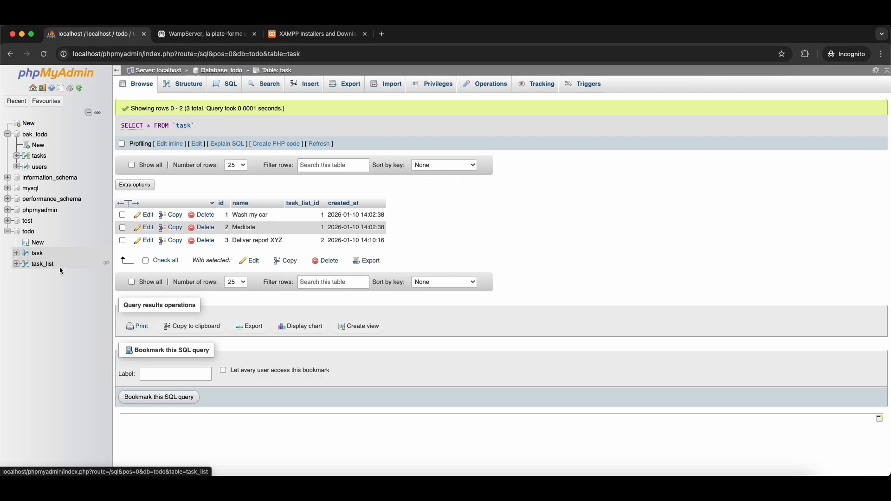
{"action": "left_click", "coordinate": [42, 264]}
{"action": "left_click", "coordinate": [193, 91]}
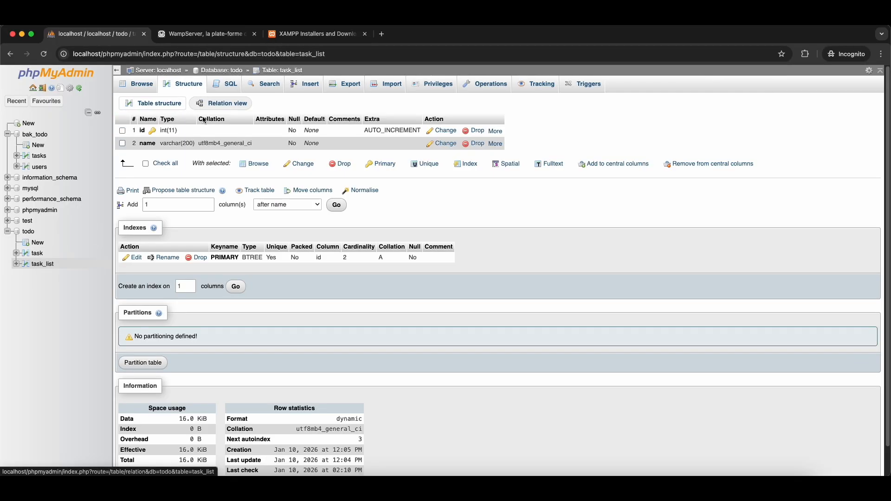
{"action": "left_click", "coordinate": [230, 104]}
{"action": "left_click", "coordinate": [155, 85]}
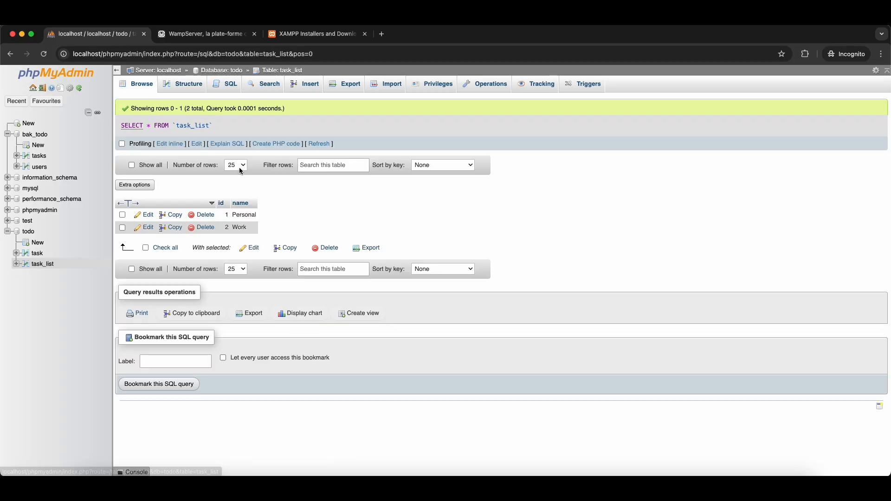
{"action": "left_click", "coordinate": [36, 253]}
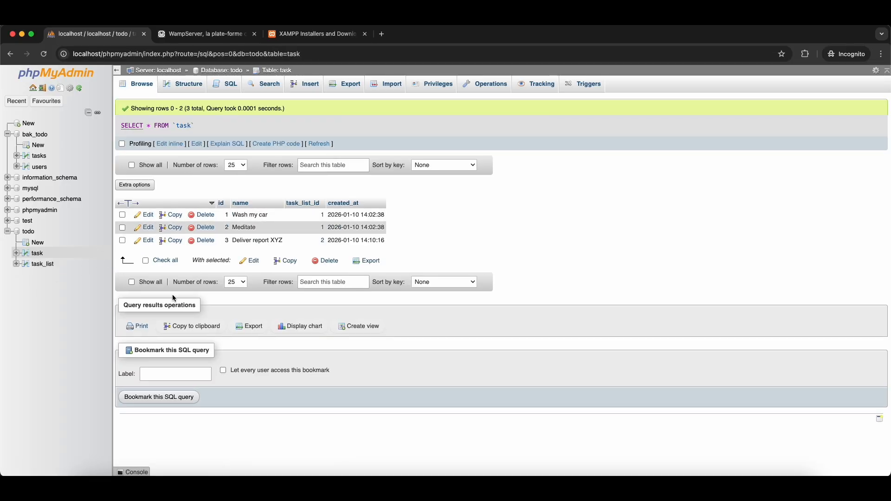
- Insert a task named 'Test ABC' in the Work list (task_list_id 2)
{"action": "left_click", "coordinate": [297, 84]}
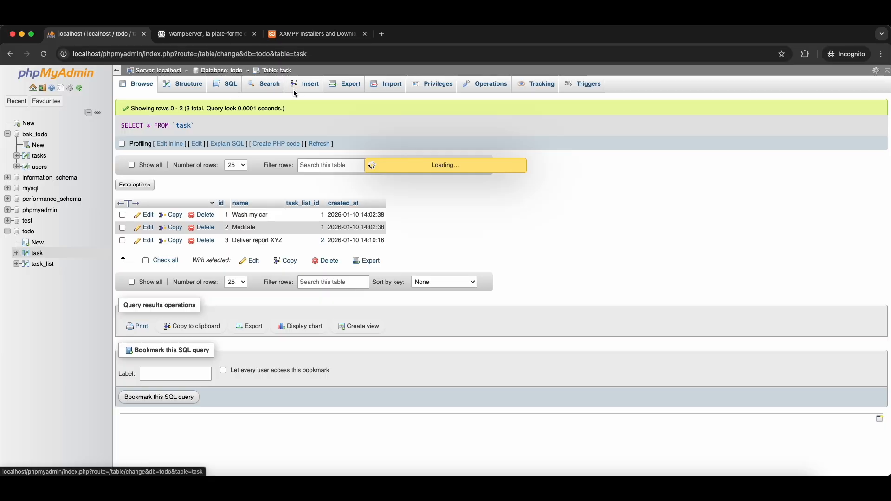
{"action": "left_click", "coordinate": [355, 163]}
{"action": "type", "text": "Test ABC"}
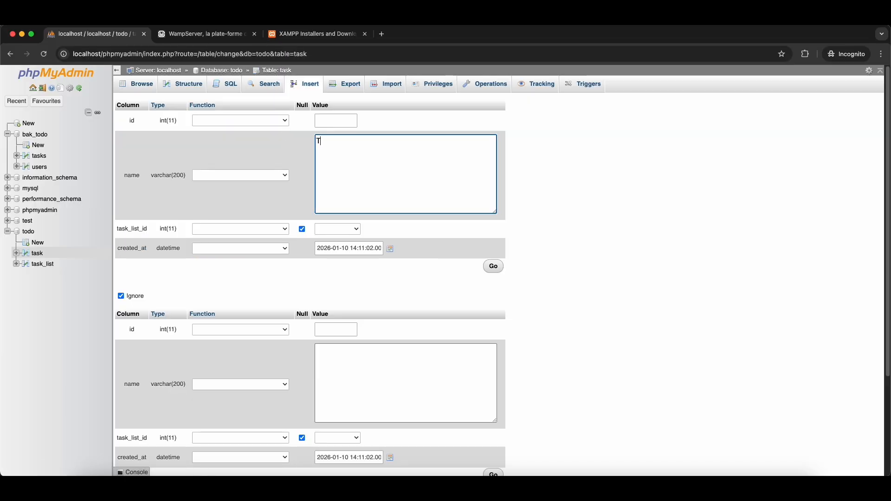
{"action": "left_click", "coordinate": [353, 230]}
{"action": "left_click", "coordinate": [348, 282]}
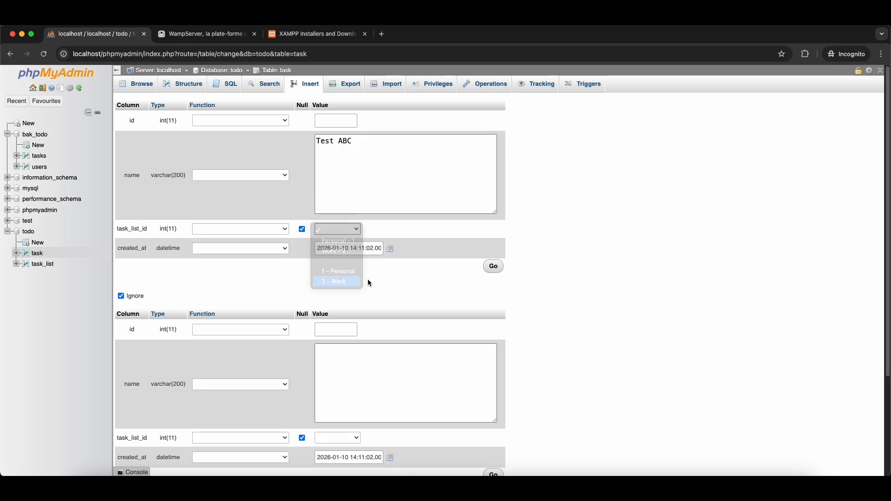
{"action": "key", "text": "Return"}
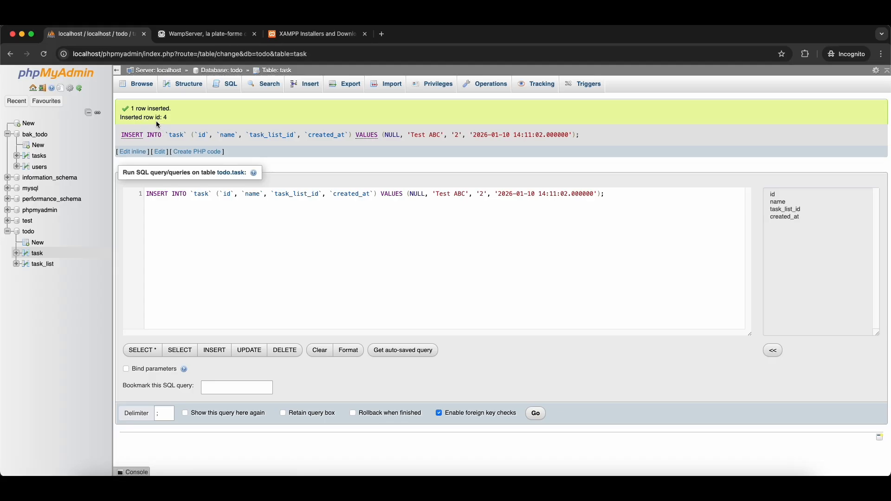
- Rename task row 4 to 'Test ABC 2'
{"action": "left_click", "coordinate": [145, 86]}
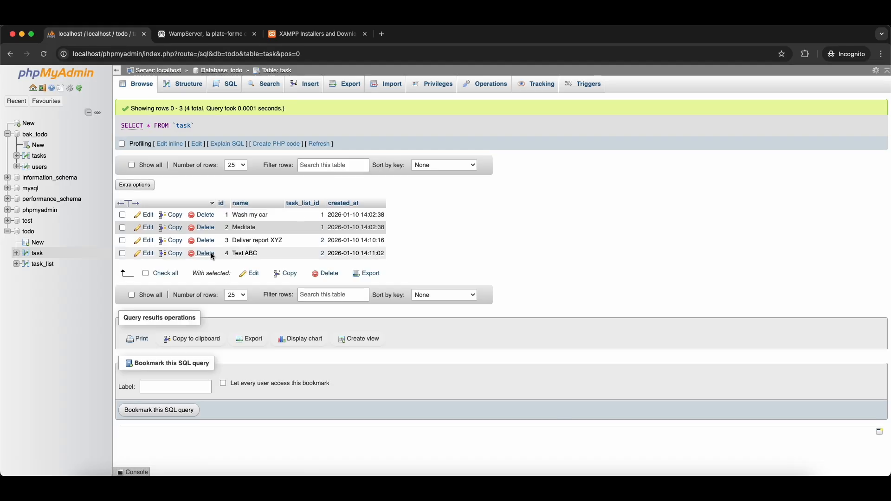
{"action": "left_click", "coordinate": [144, 255]}
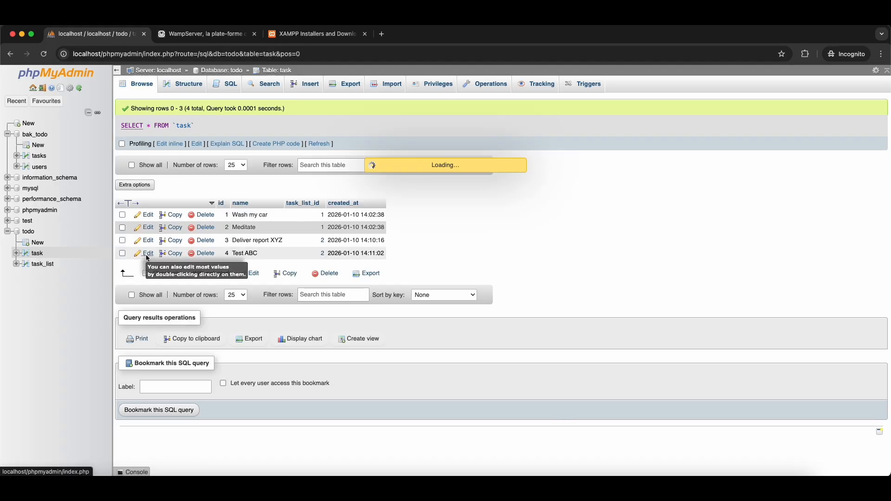
{"action": "left_click", "coordinate": [358, 141]}
{"action": "type", "text": "2"}
{"action": "left_click", "coordinate": [494, 267]}
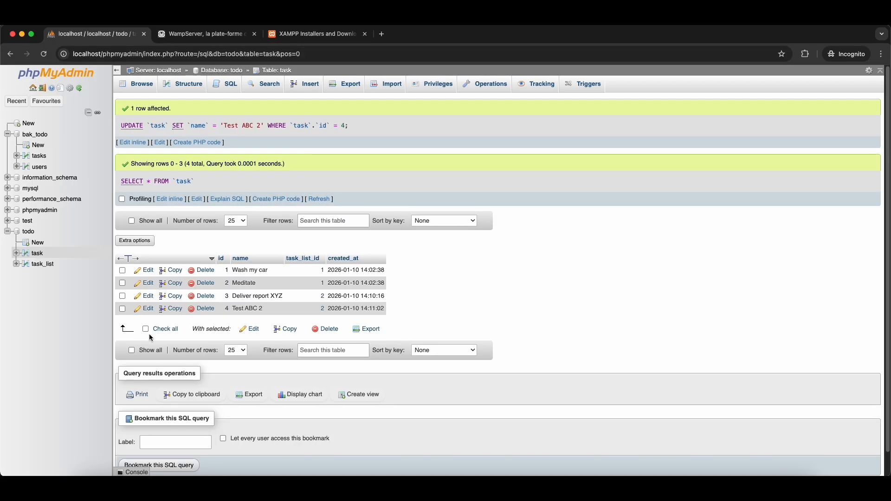
- Delete the 'Test ABC 2' row, leaving the original three tasks
{"action": "left_click", "coordinate": [204, 309]}
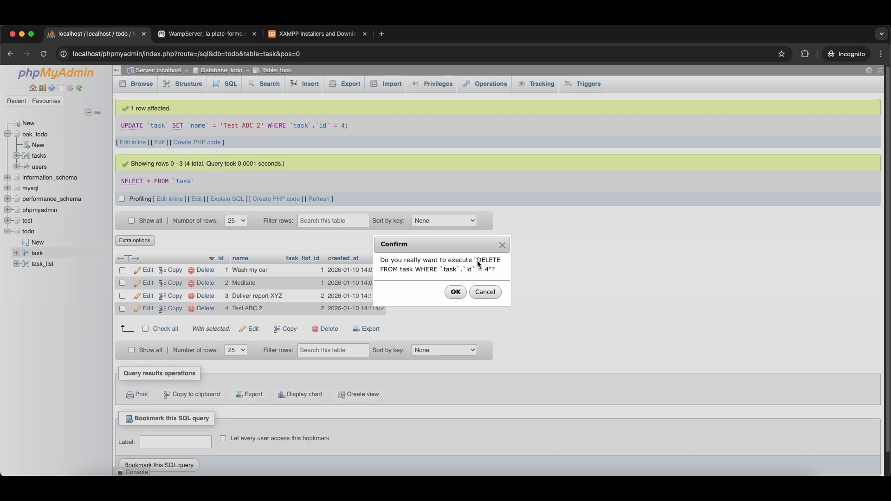
{"action": "left_click_drag", "start_coordinate": [479, 264], "coordinate": [495, 274]}
{"action": "left_click", "coordinate": [455, 292]}
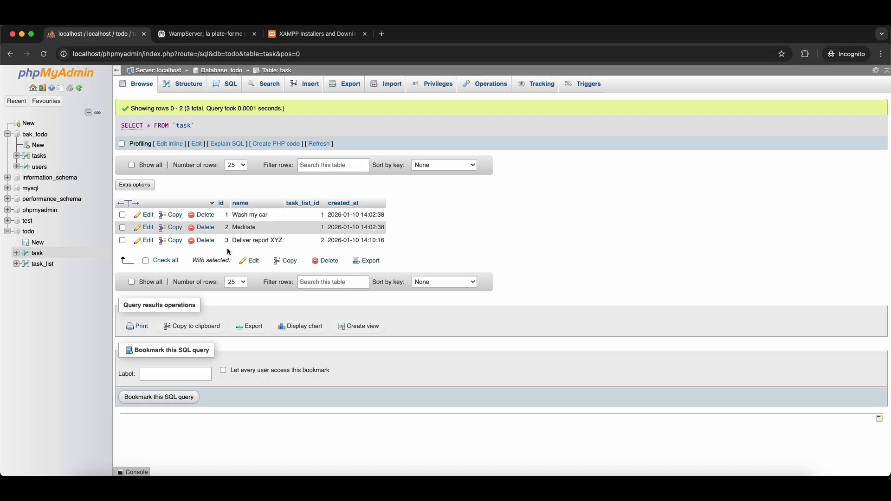
{"action": "left_click", "coordinate": [35, 265]}
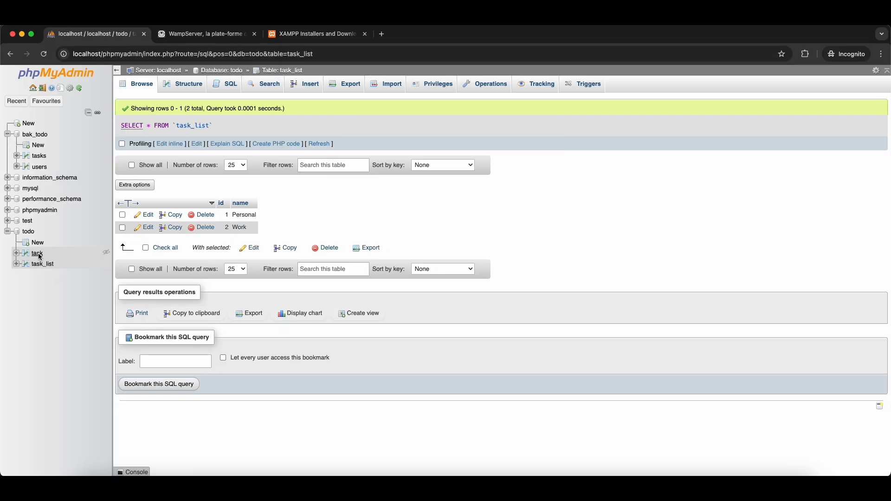
{"action": "left_click", "coordinate": [37, 254]}
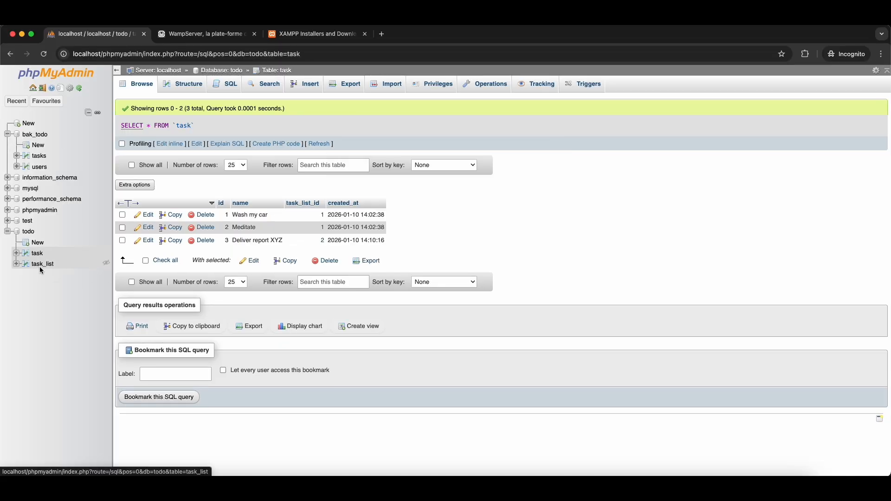
{"action": "left_click", "coordinate": [39, 263]}
{"action": "left_click", "coordinate": [36, 254]}
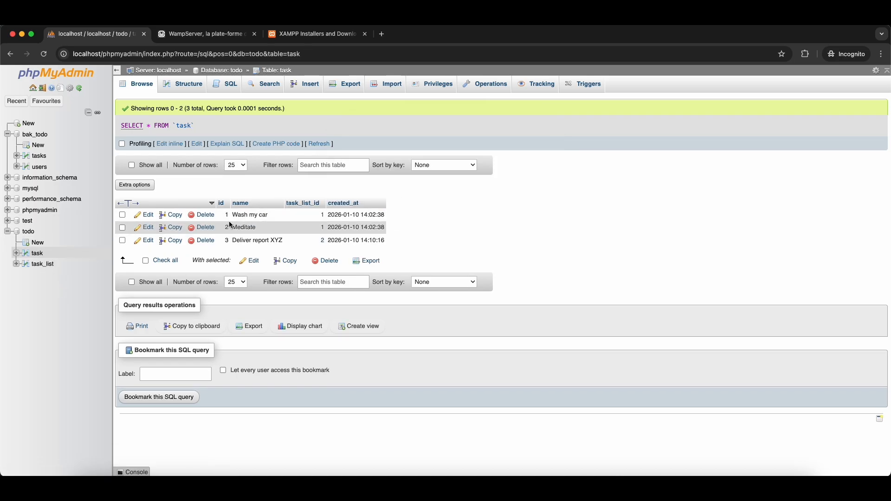
{"action": "left_click", "coordinate": [38, 256]}
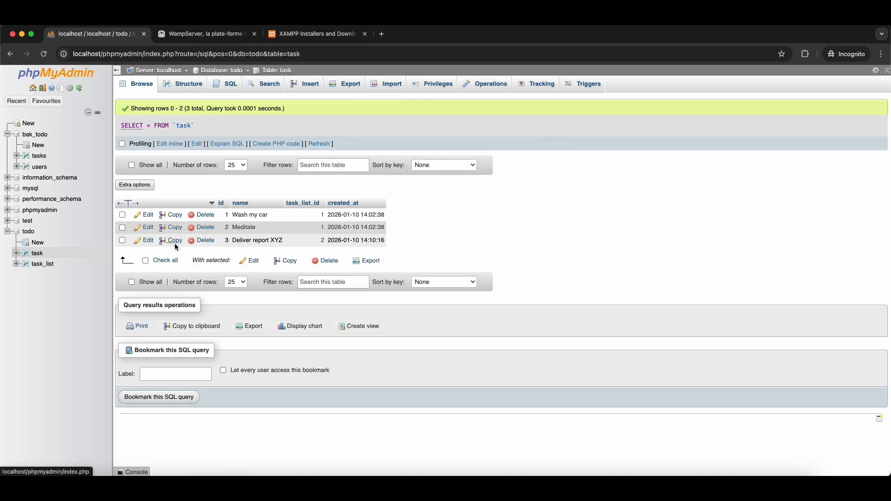
{"action": "left_click", "coordinate": [38, 242]}
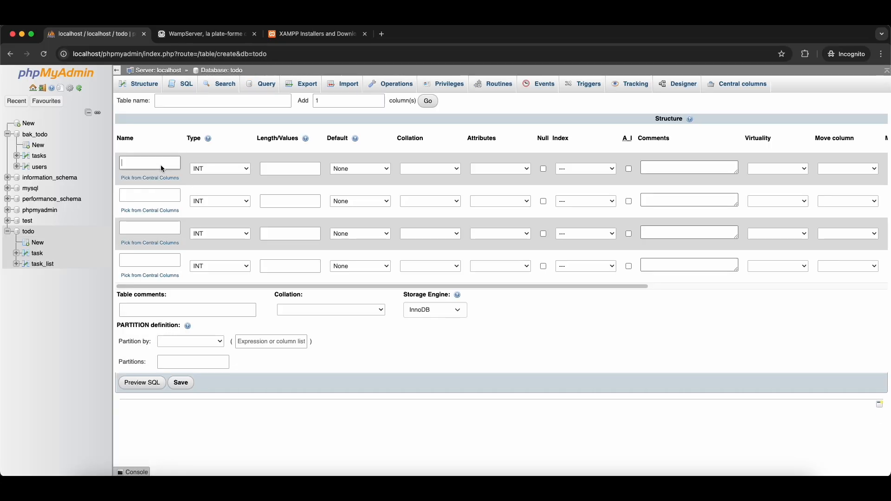
- Define the first two columns: username VARCHAR(100) and password VARCHAR(200)
{"action": "left_click", "coordinate": [161, 165]}
{"action": "type", "text": "username"}
{"action": "left_click", "coordinate": [200, 172]}
{"action": "left_click", "coordinate": [272, 174]}
{"action": "left_click", "coordinate": [277, 170]}
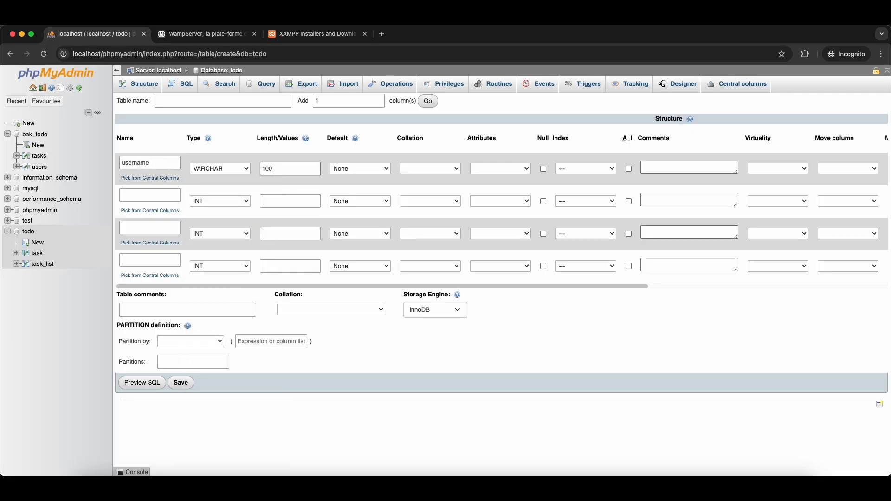
{"action": "left_click", "coordinate": [143, 197]}
{"action": "type", "text": "password"}
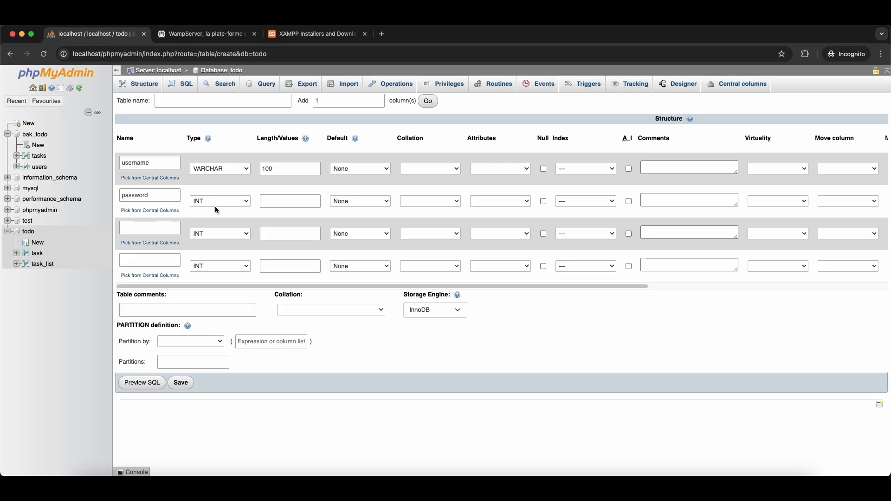
{"action": "left_click", "coordinate": [217, 205]}
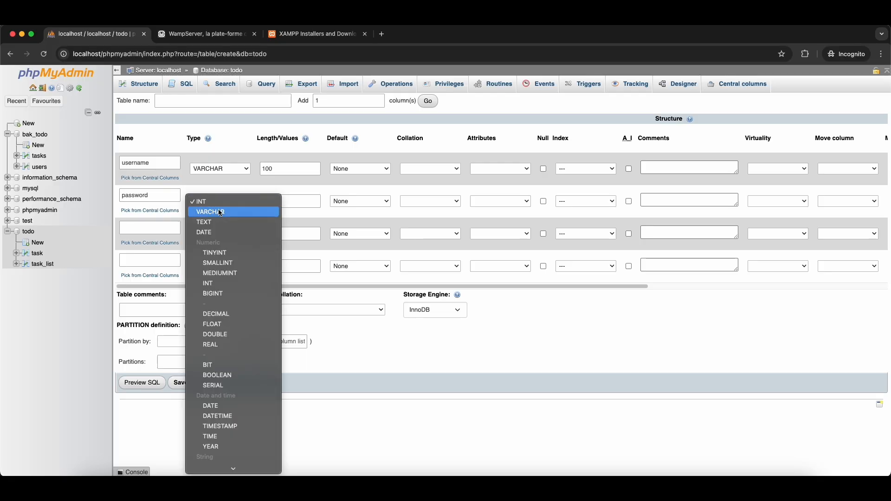
{"action": "left_click", "coordinate": [221, 215]}
{"action": "left_click", "coordinate": [296, 205]}
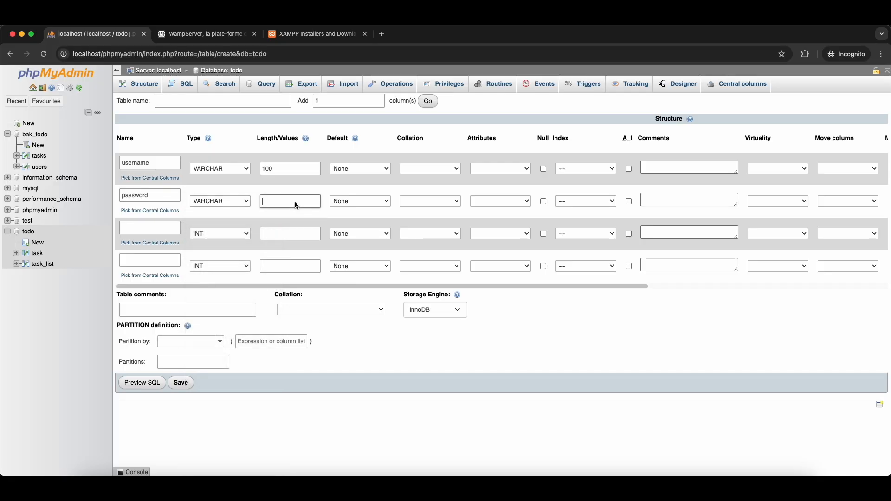
{"action": "type", "text": "200"}
- Add a name column and a created_at column of type DATETIME
{"action": "left_click", "coordinate": [149, 227]}
{"action": "type", "text": "name"}
{"action": "left_click", "coordinate": [144, 263]}
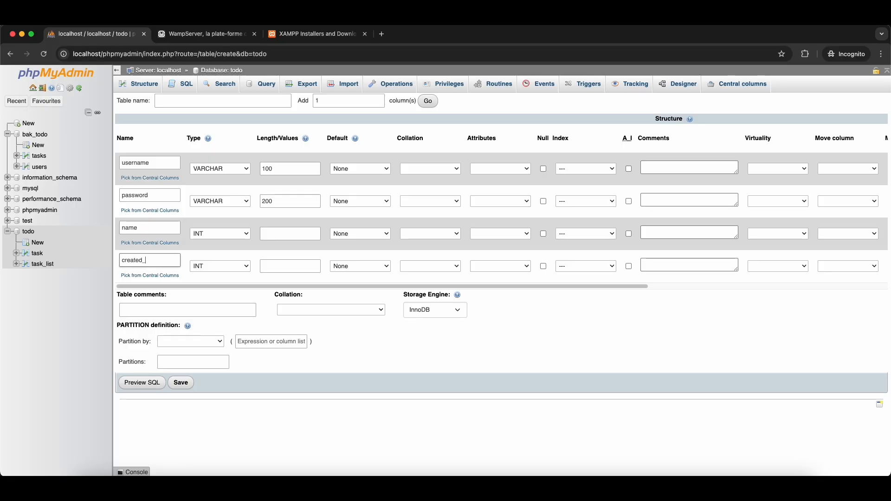
{"action": "type", "text": "created_at"}
{"action": "left_click", "coordinate": [202, 266]}
{"action": "type", "text": "datetime"}
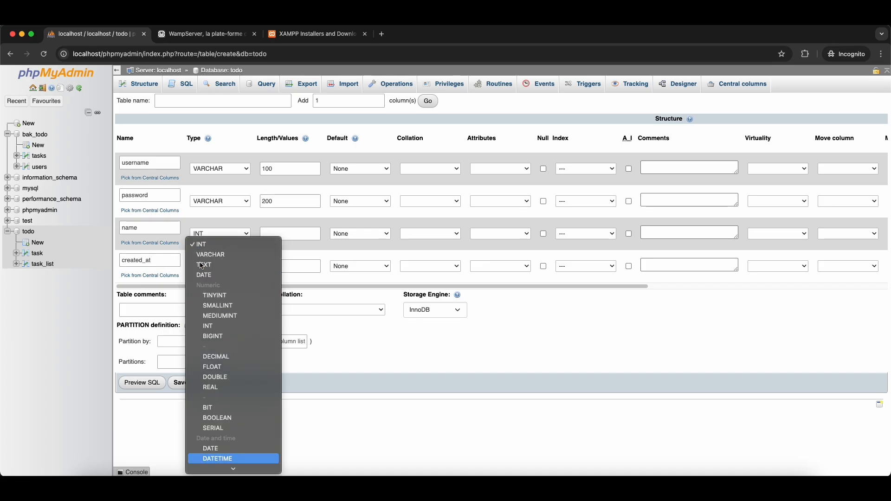
{"action": "key", "text": "Return"}
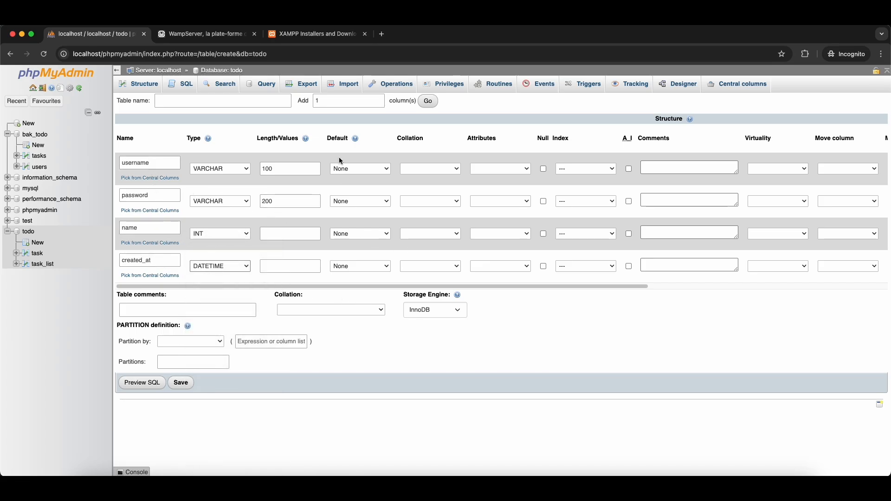
- Add a fifth column named id with type INT
{"action": "left_click", "coordinate": [428, 101]}
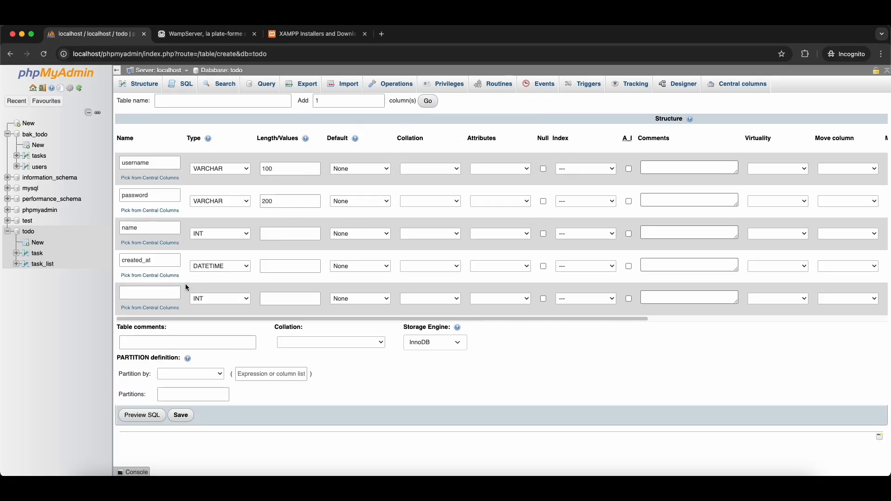
{"action": "left_click", "coordinate": [166, 296]}
{"action": "type", "text": "id"}
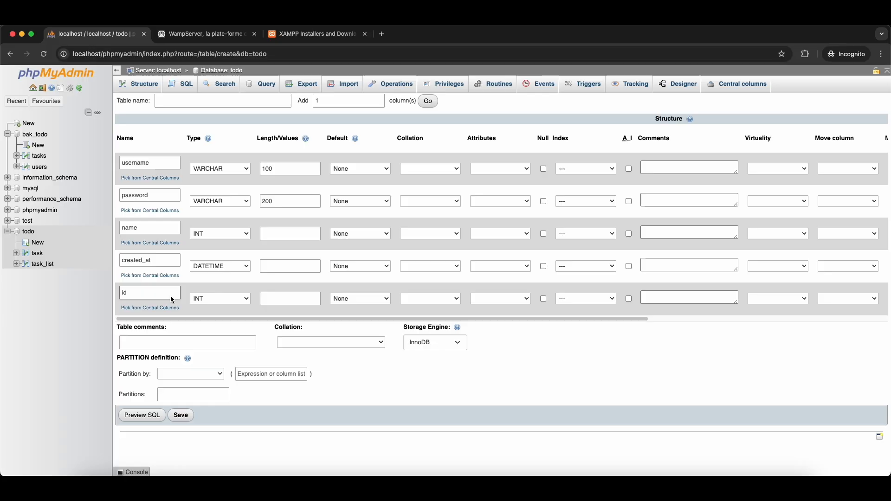
{"action": "left_click", "coordinate": [226, 302]}
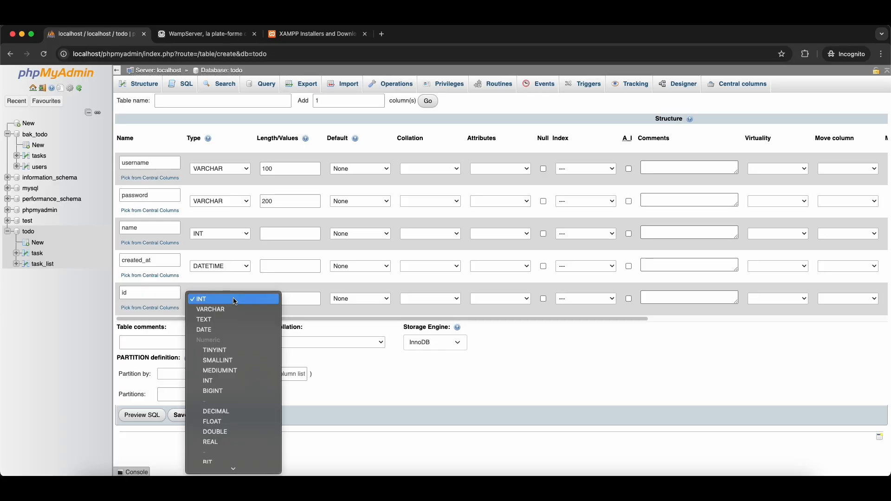
{"action": "left_click", "coordinate": [232, 297]}
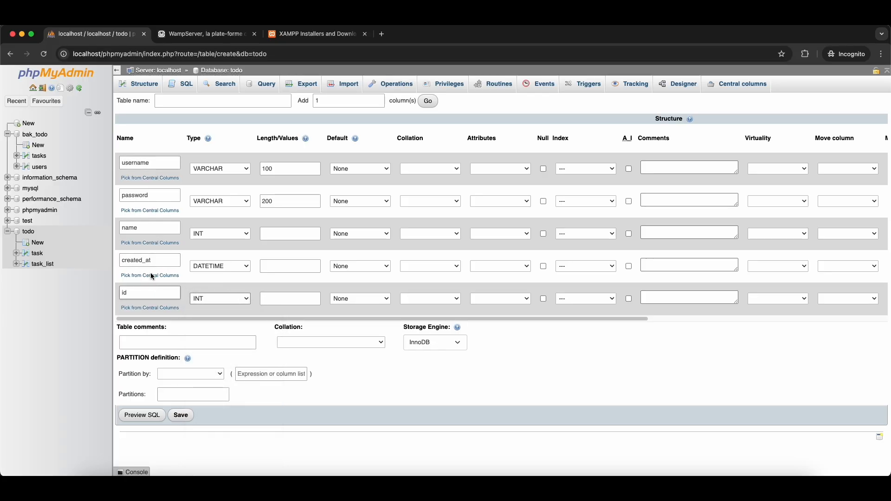
- Make the id column the table's primary key
{"action": "left_click", "coordinate": [575, 300]}
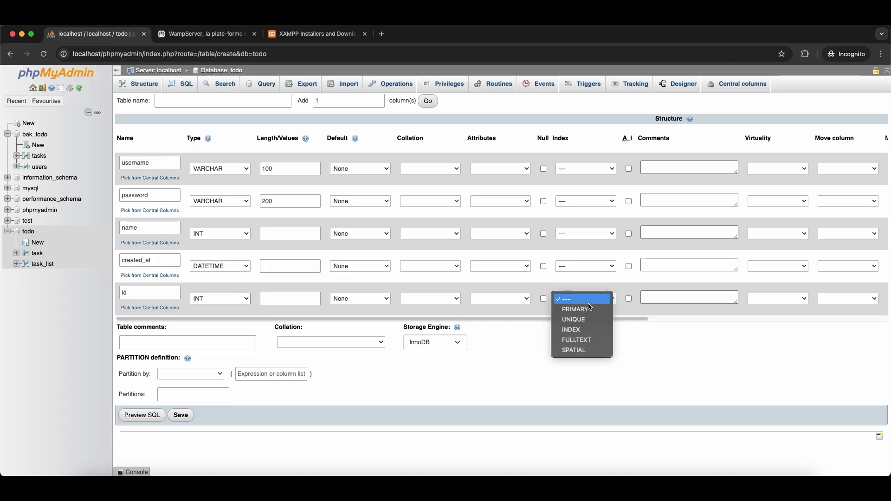
{"action": "left_click", "coordinate": [578, 307]}
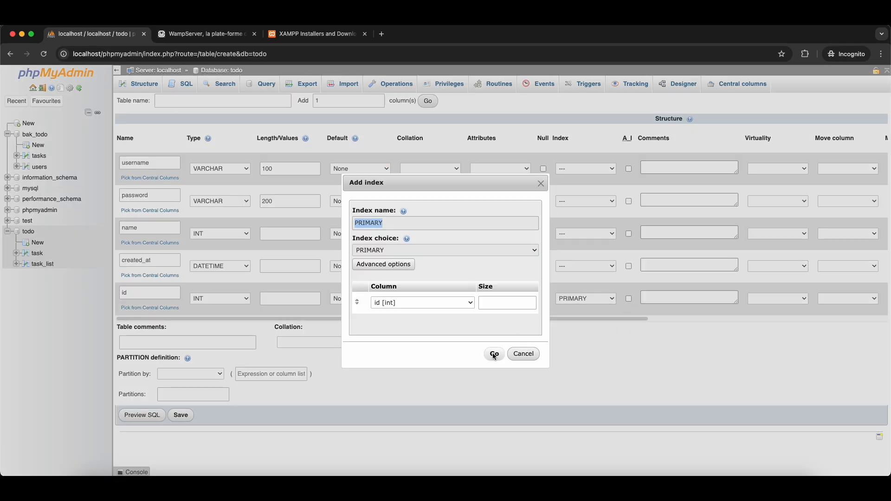
{"action": "left_click", "coordinate": [494, 355]}
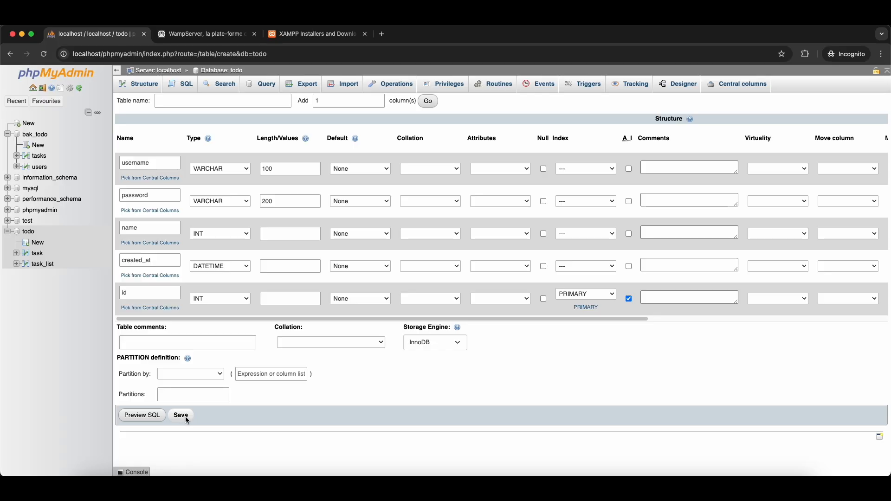
- Change the name column to VARCHAR(200)
{"action": "left_click", "coordinate": [226, 233]}
{"action": "left_click", "coordinate": [221, 163]}
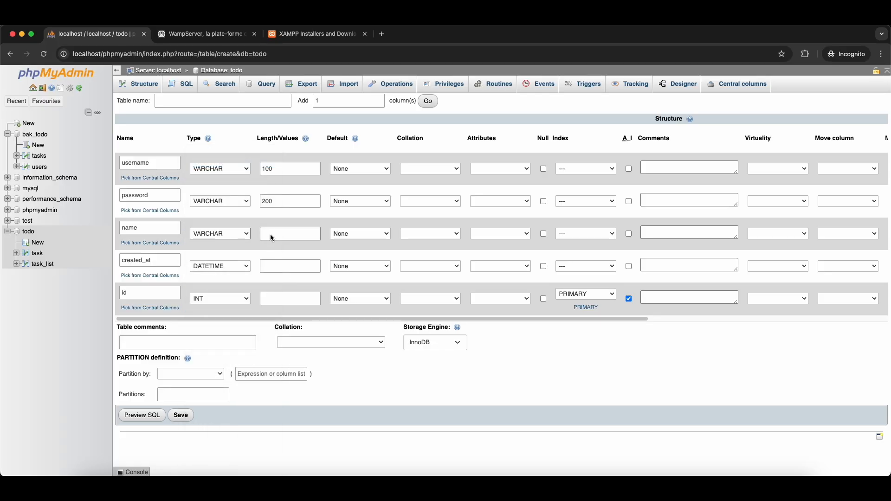
{"action": "left_click", "coordinate": [270, 234]}
{"action": "type", "text": "200"}
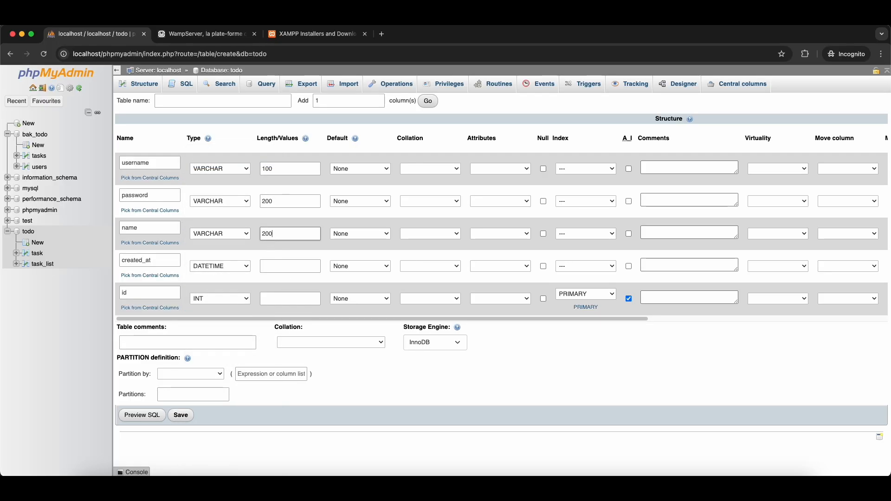
- Name the table 'user' and save it
{"action": "left_click", "coordinate": [181, 415]}
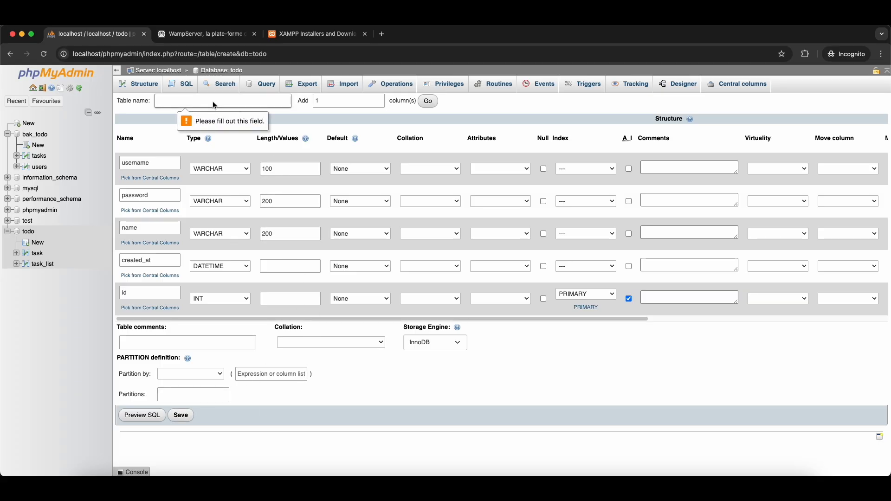
{"action": "type", "text": "user"}
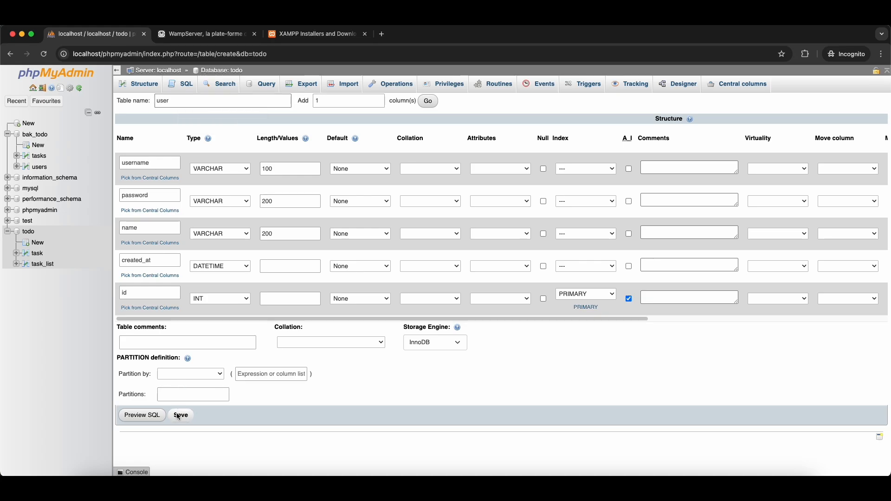
{"action": "left_click", "coordinate": [179, 416]}
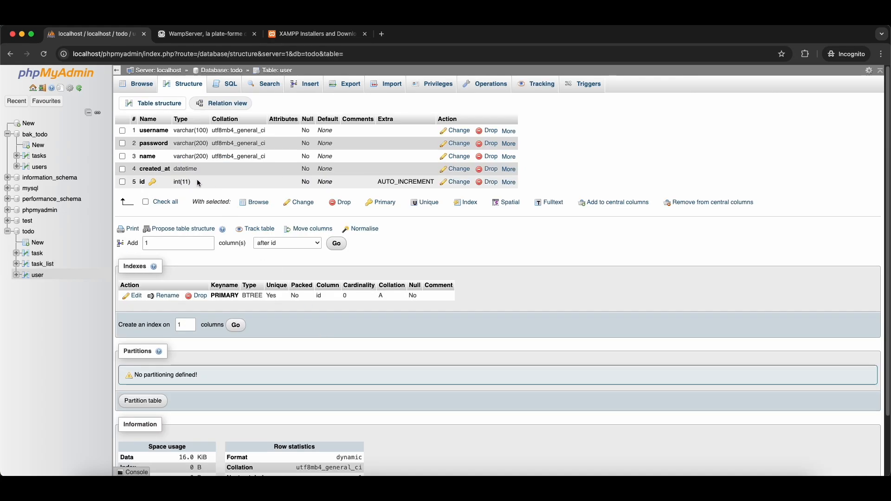
- Move the id column to the top of the user table's column order
{"action": "left_click", "coordinate": [511, 183]}
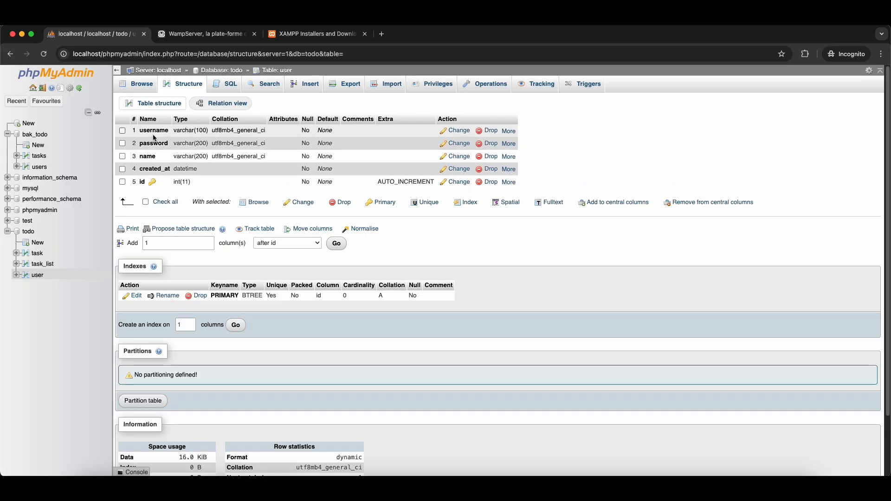
{"action": "left_click", "coordinate": [312, 230]}
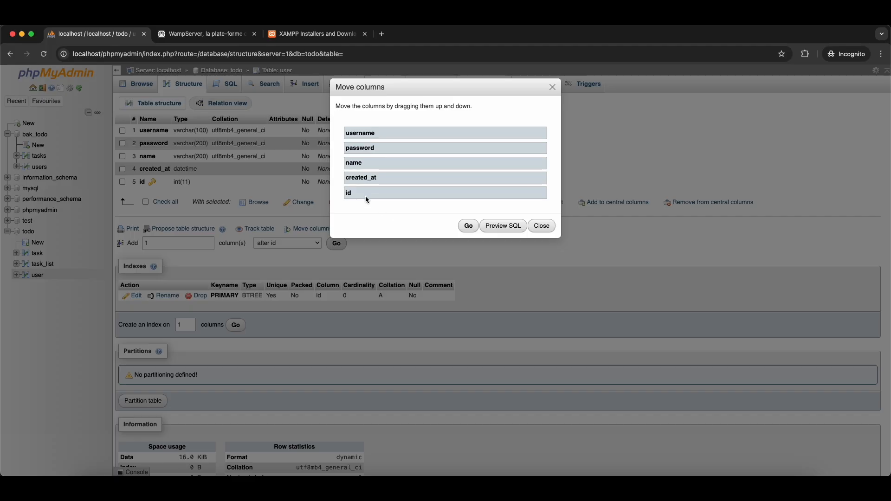
{"action": "left_click_drag", "start_coordinate": [360, 193], "coordinate": [382, 141]}
{"action": "left_click", "coordinate": [468, 226]}
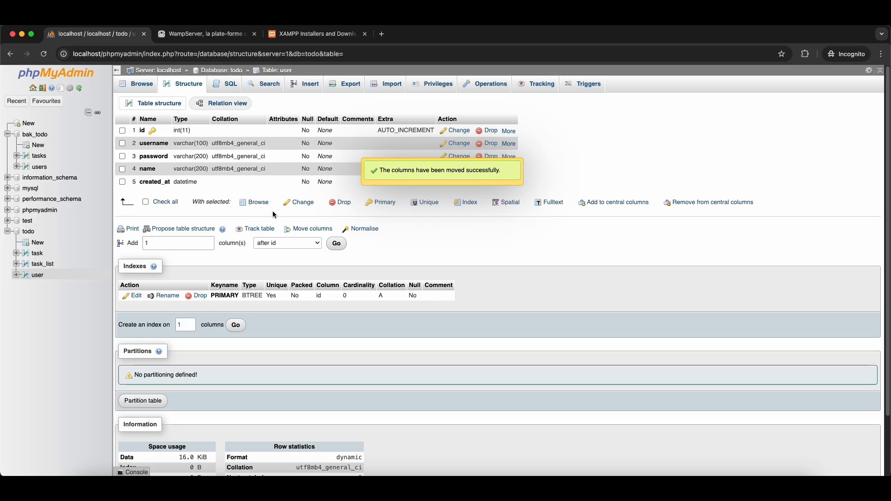
- Settle password third, after username, then open the task table's rows
{"action": "left_click", "coordinate": [297, 231]}
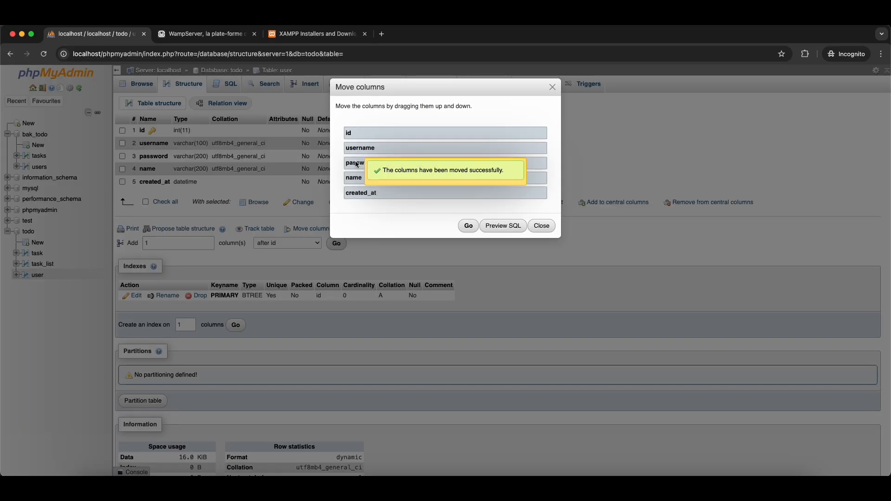
{"action": "left_click_drag", "start_coordinate": [356, 163], "coordinate": [355, 195]}
{"action": "left_click", "coordinate": [460, 223]}
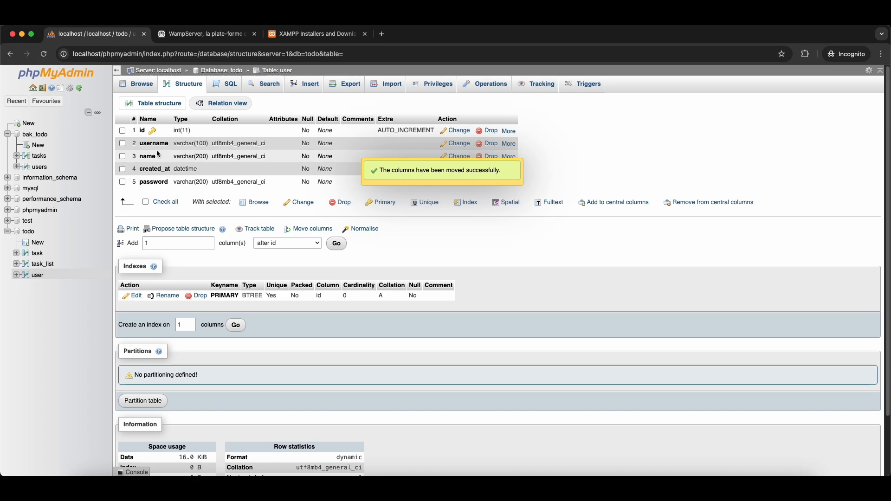
{"action": "left_click", "coordinate": [307, 229]}
{"action": "left_click_drag", "start_coordinate": [358, 196], "coordinate": [360, 163]}
{"action": "left_click", "coordinate": [468, 217]}
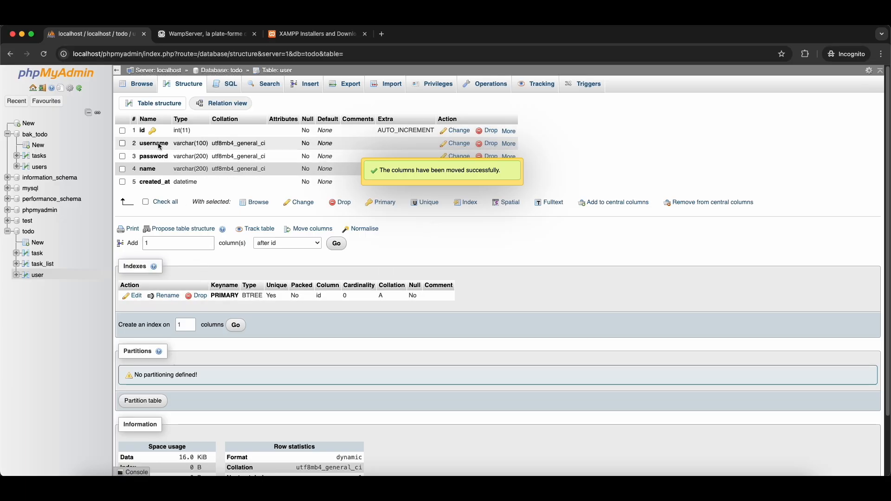
{"action": "left_click", "coordinate": [35, 254]}
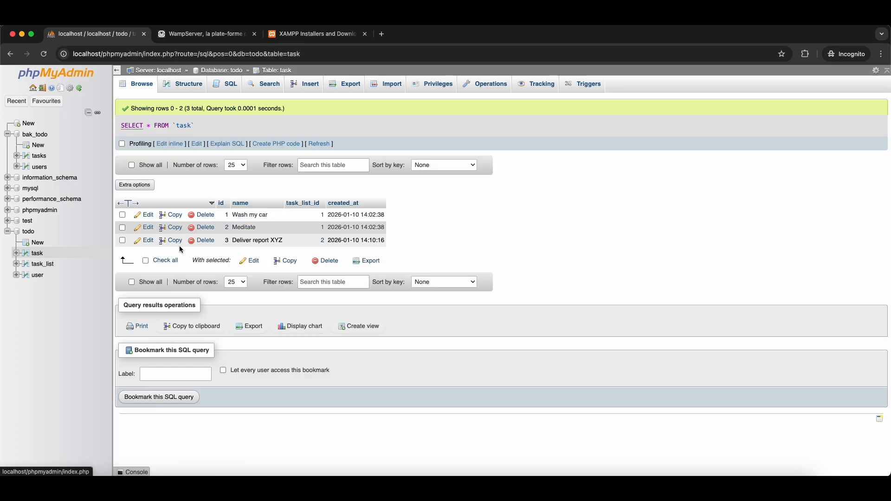
- View the task table's structure with id, name, task_list_id and created_at columns
{"action": "left_click", "coordinate": [197, 82]}
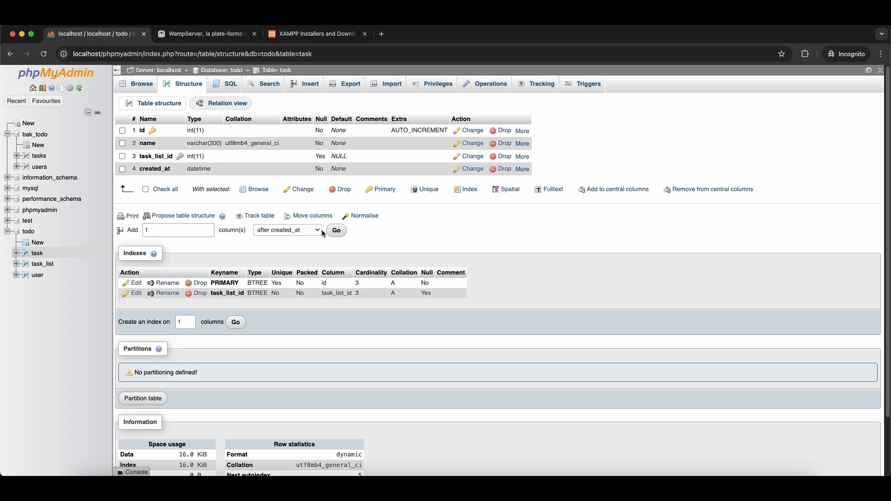
{"action": "left_click", "coordinate": [308, 232]}
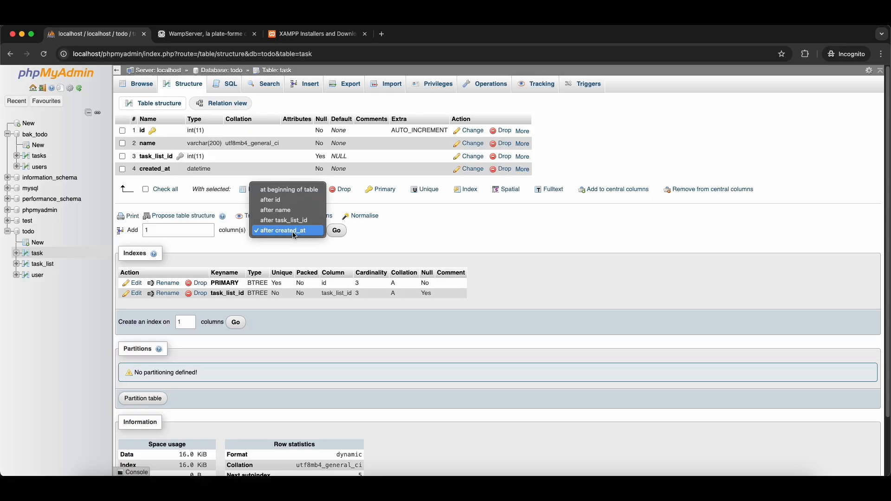
- Move task_list_id to second position, between id and name, in the task table
{"action": "left_click", "coordinate": [293, 224]}
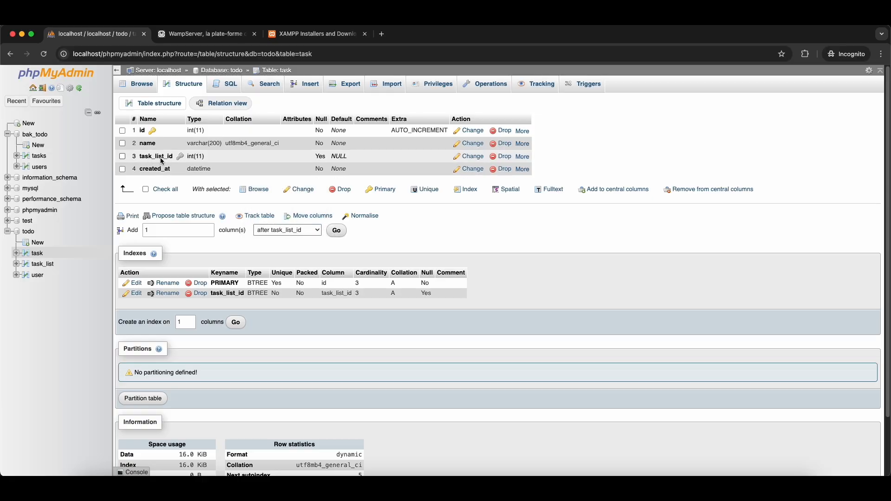
{"action": "left_click", "coordinate": [322, 217]}
{"action": "mouse_move", "coordinate": [370, 168]}
{"action": "left_mouse_down"}
{"action": "mouse_move", "coordinate": [377, 147]}
{"action": "mouse_move", "coordinate": [363, 181]}
{"action": "mouse_move", "coordinate": [366, 148]}
{"action": "mouse_move", "coordinate": [367, 179]}
{"action": "mouse_move", "coordinate": [366, 166]}
{"action": "left_mouse_up"}
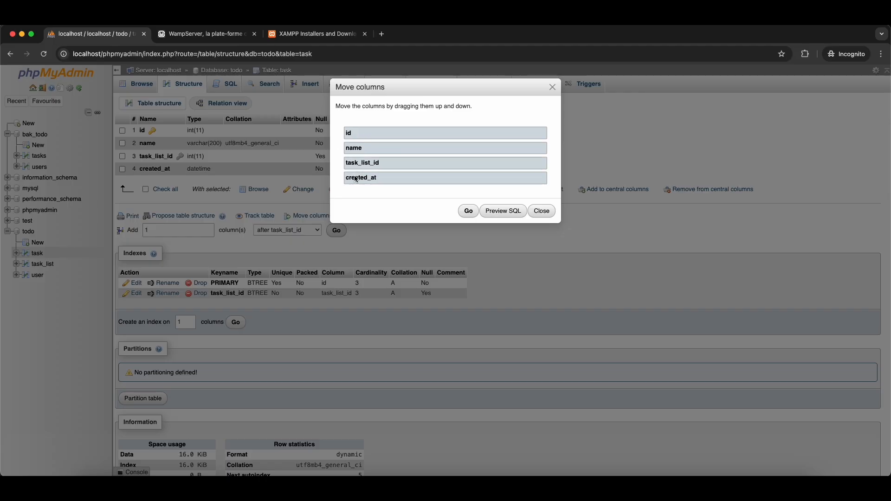
{"action": "left_click_drag", "start_coordinate": [361, 167], "coordinate": [363, 149]}
{"action": "left_click", "coordinate": [468, 211]}
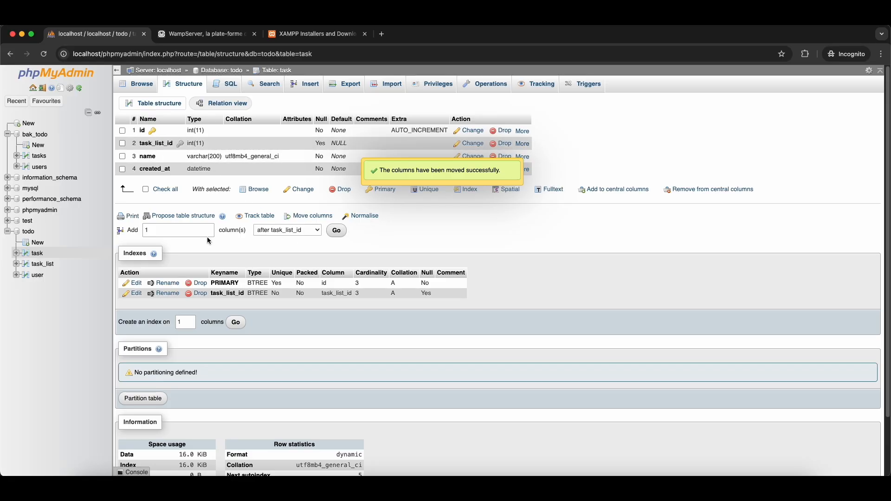
- Add user_id as a nullable INT column right after task_list_id
{"action": "left_click", "coordinate": [302, 231]}
{"action": "left_click", "coordinate": [305, 231]}
{"action": "left_click", "coordinate": [334, 231]}
{"action": "type", "text": "user_id"}
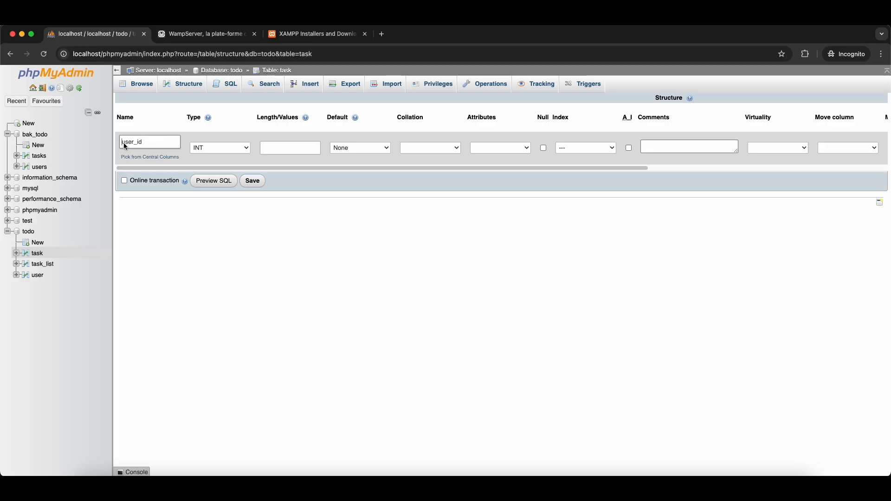
{"action": "type", "text": "assigned_"}
{"action": "key", "text": "BackSpace"}
{"action": "key", "text": "BackSpace"}
{"action": "key", "text": "BackSpace"}
{"action": "key", "text": "BackSpace"}
{"action": "key", "text": "BackSpace"}
{"action": "key", "text": "BackSpace"}
{"action": "key", "text": "BackSpace"}
{"action": "key", "text": "BackSpace"}
{"action": "key", "text": "BackSpace"}
{"action": "left_click", "coordinate": [544, 148]}
{"action": "left_click", "coordinate": [260, 182]}
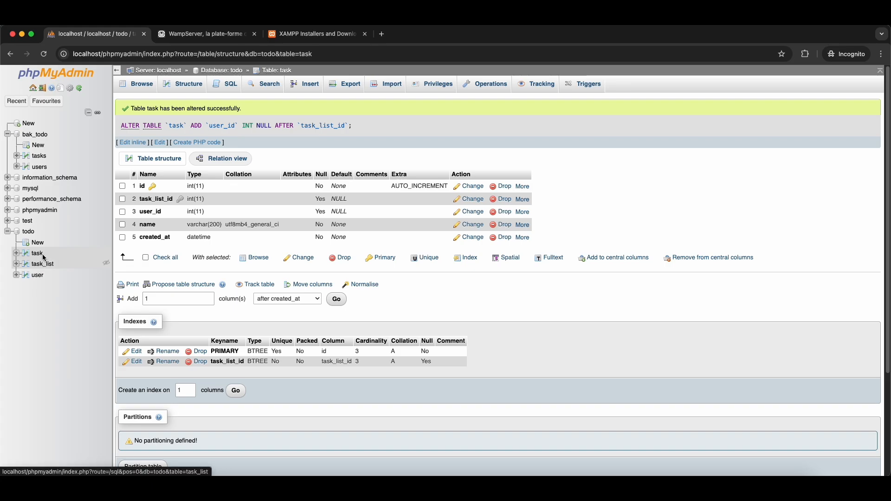
{"action": "left_click", "coordinate": [195, 87]}
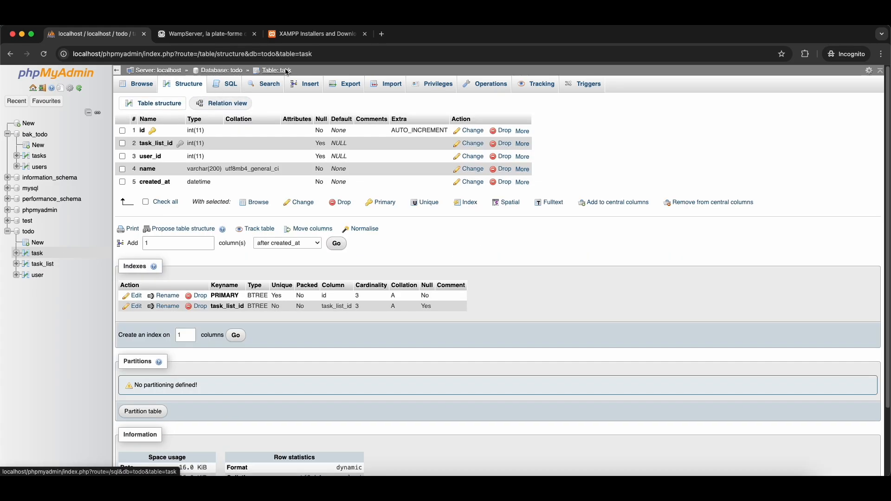
- Open the task table's Relation view to start a new foreign key constraint
{"action": "left_click", "coordinate": [287, 72]}
{"action": "left_click", "coordinate": [193, 83]}
{"action": "left_click", "coordinate": [222, 103]}
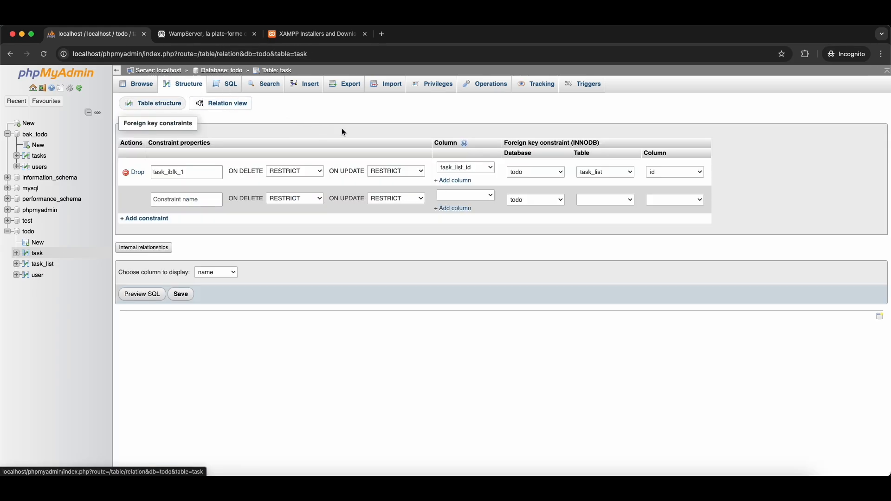
{"action": "left_click", "coordinate": [466, 195]}
{"action": "left_click", "coordinate": [515, 227]}
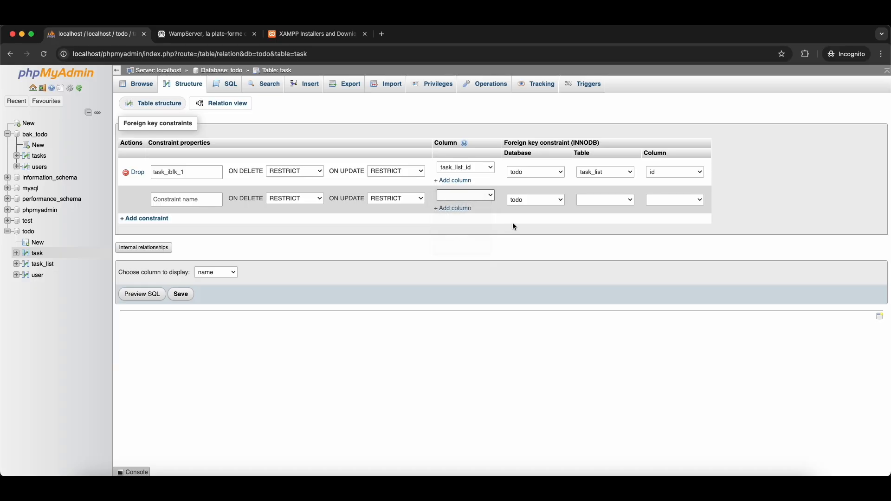
- Point the constraint from user_id to user.id with RESTRICT and save it
{"action": "left_click", "coordinate": [605, 200]}
{"action": "left_click", "coordinate": [598, 233]}
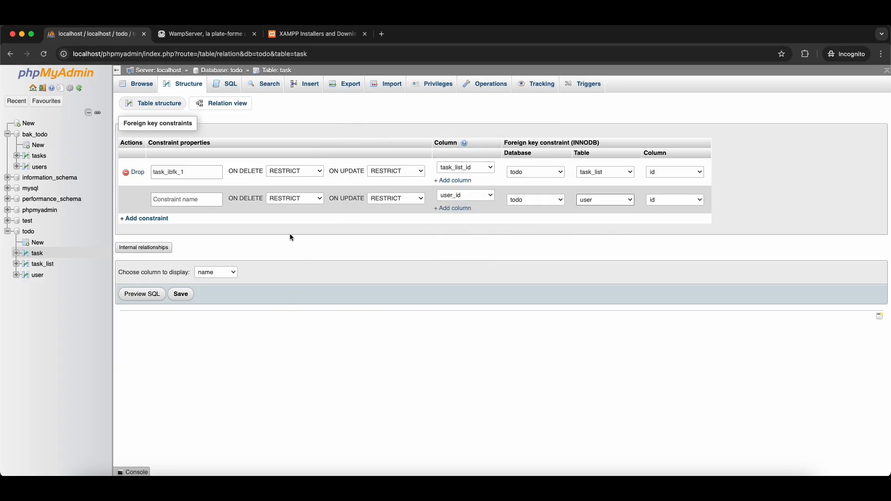
{"action": "left_click", "coordinate": [298, 200]}
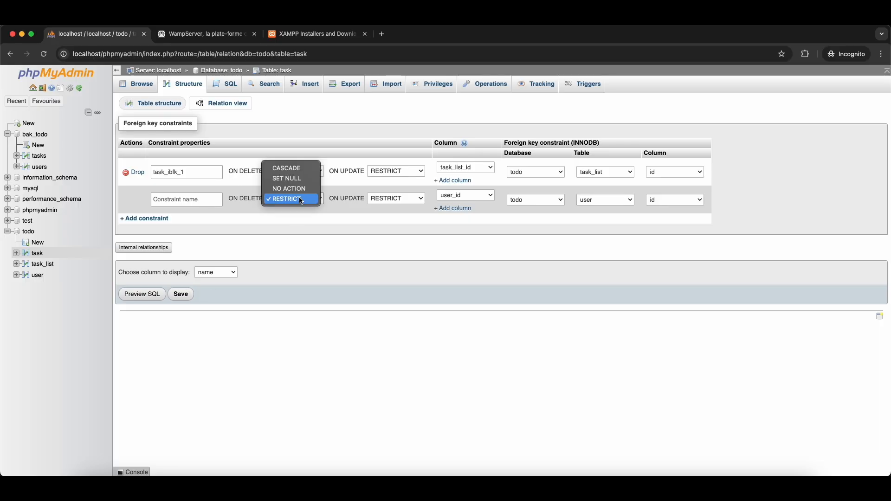
{"action": "left_click", "coordinate": [457, 199]}
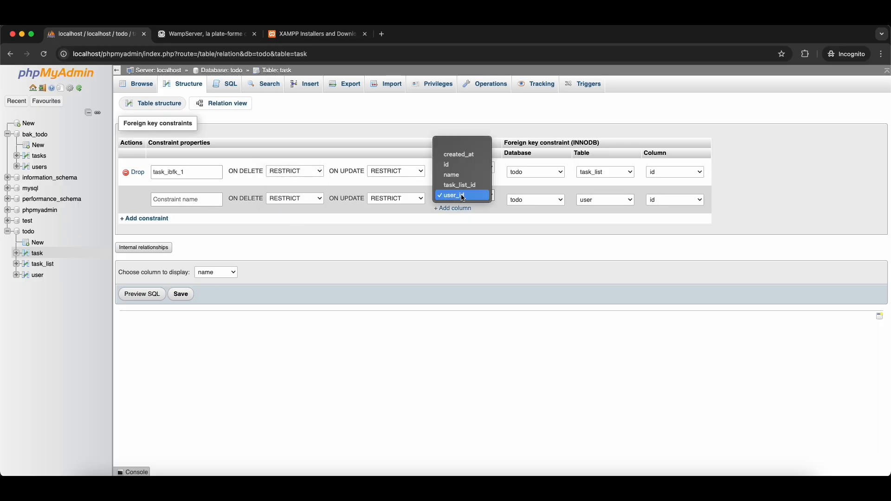
{"action": "left_click", "coordinate": [463, 197]}
{"action": "left_click", "coordinate": [300, 201]}
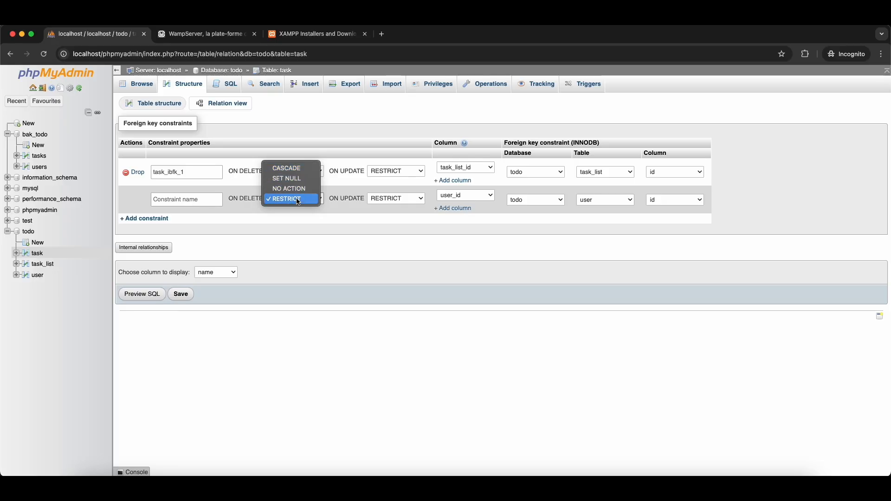
{"action": "left_click", "coordinate": [298, 227]}
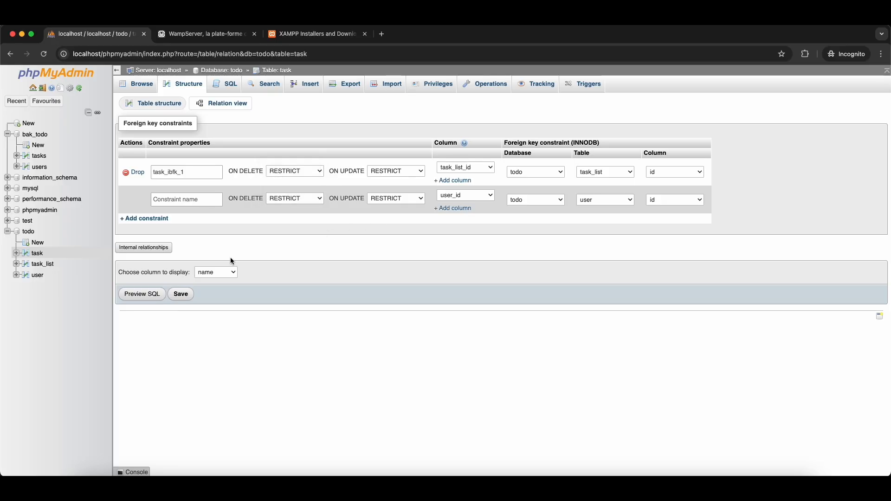
{"action": "left_click", "coordinate": [181, 294]}
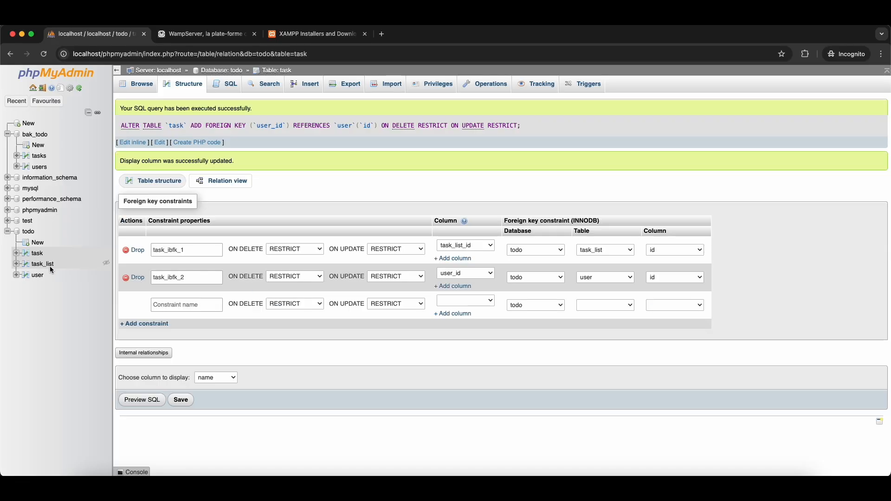
- Open the user table's Insert form and enter the first user's username and password
{"action": "left_click", "coordinate": [37, 258]}
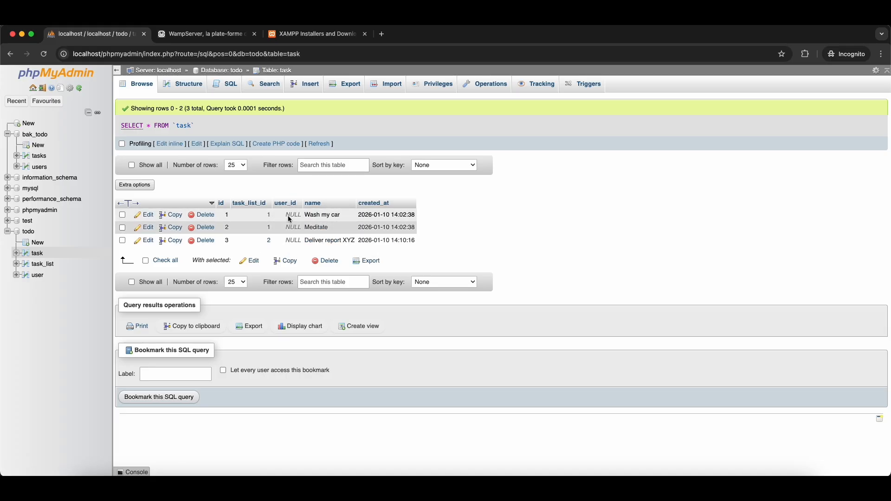
{"action": "left_click", "coordinate": [37, 275]}
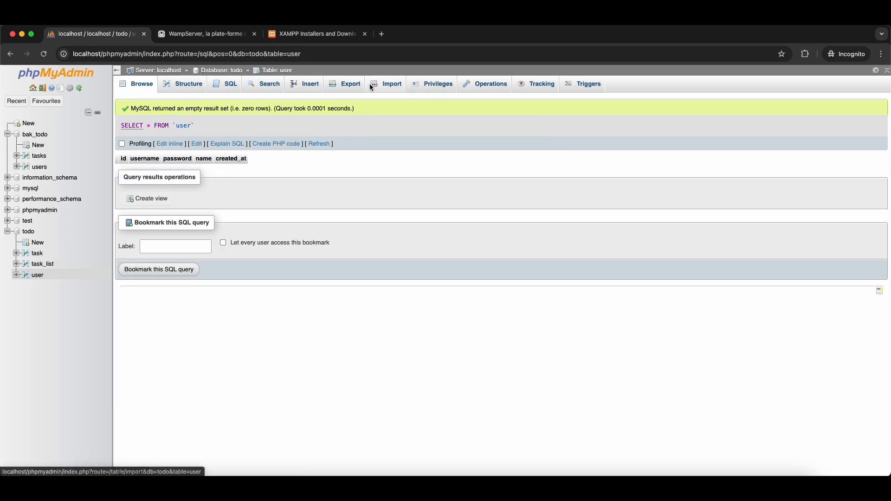
{"action": "left_click", "coordinate": [306, 85]}
{"action": "left_click", "coordinate": [350, 160]}
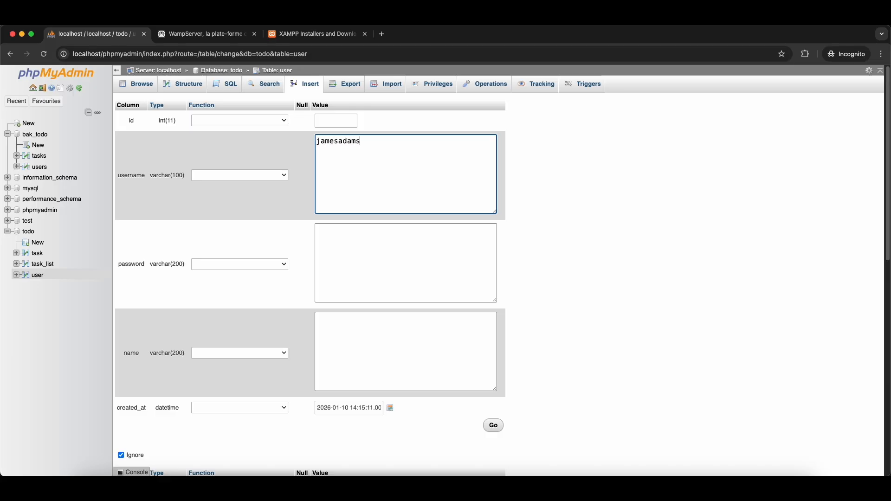
{"action": "key", "text": "Tab"}
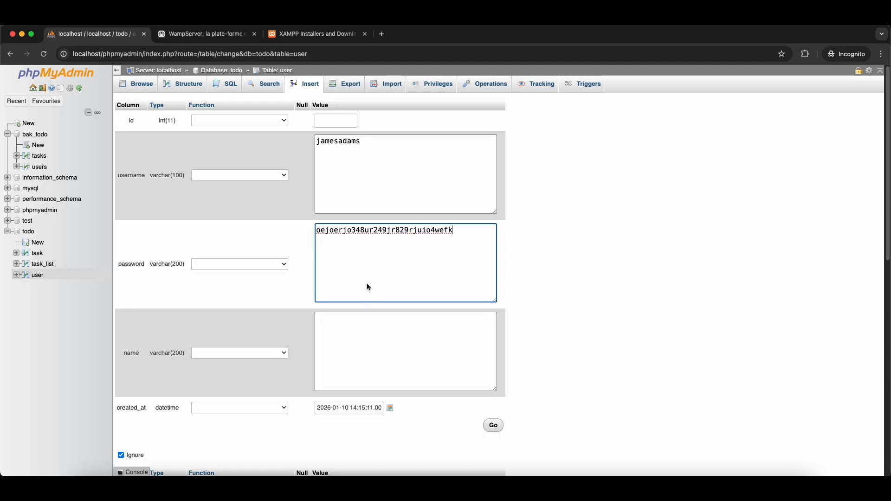
{"action": "left_click", "coordinate": [336, 340]}
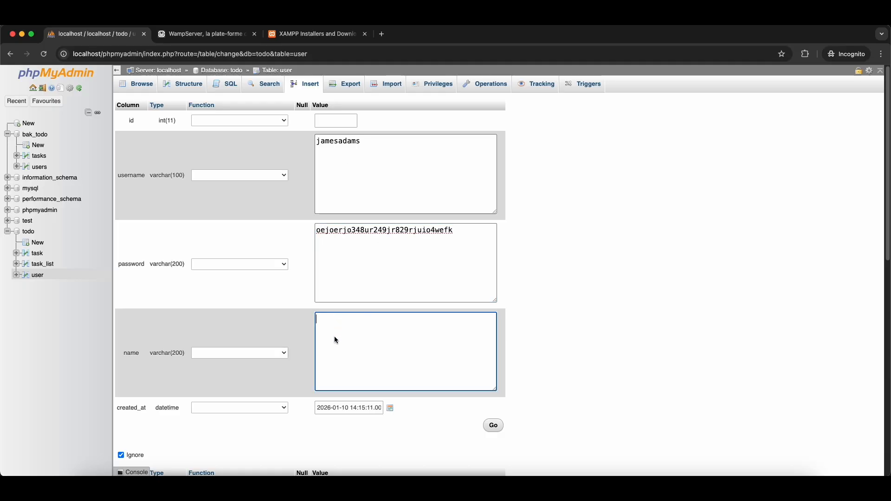
{"action": "left_click", "coordinate": [355, 231]}
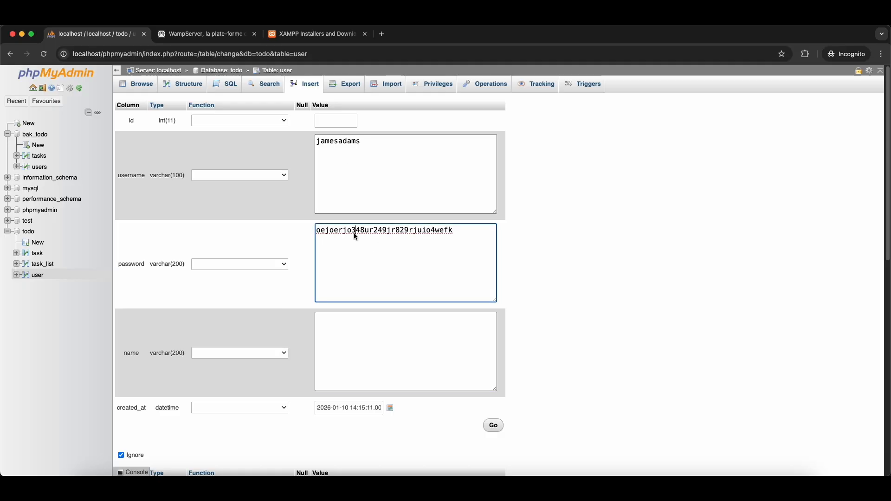
{"action": "type", "text": "$%\"$%$"}
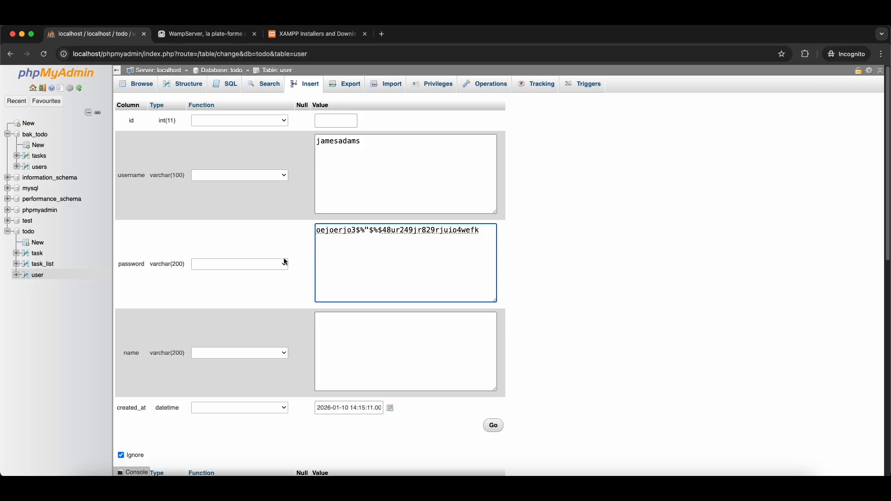
- Enter the user's full name, save the row and list the user table
{"action": "left_click", "coordinate": [326, 350]}
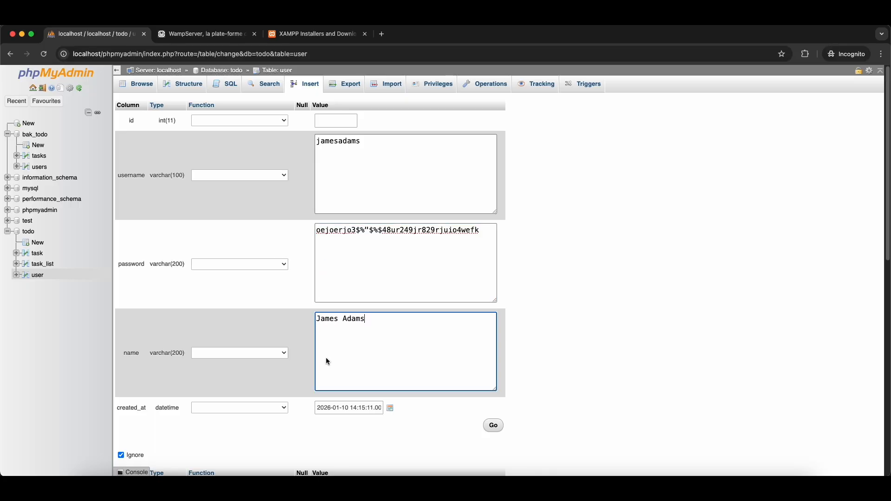
{"action": "left_click", "coordinate": [494, 427]}
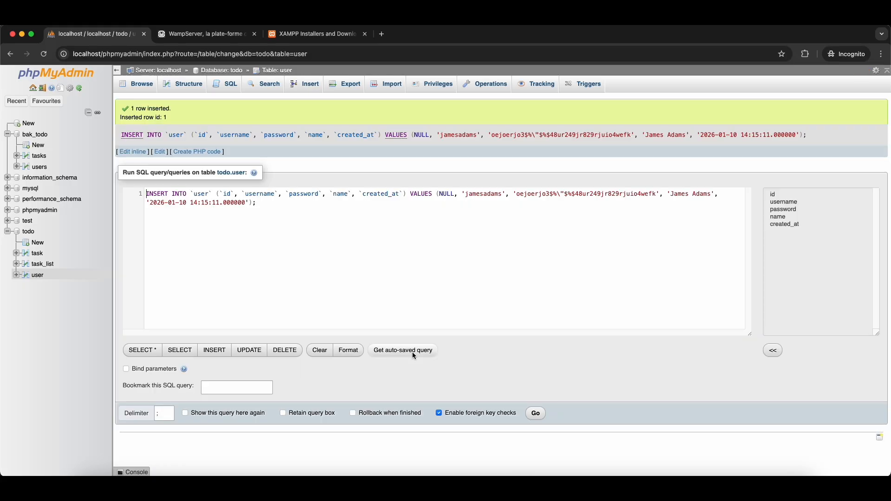
{"action": "left_click", "coordinate": [137, 85]}
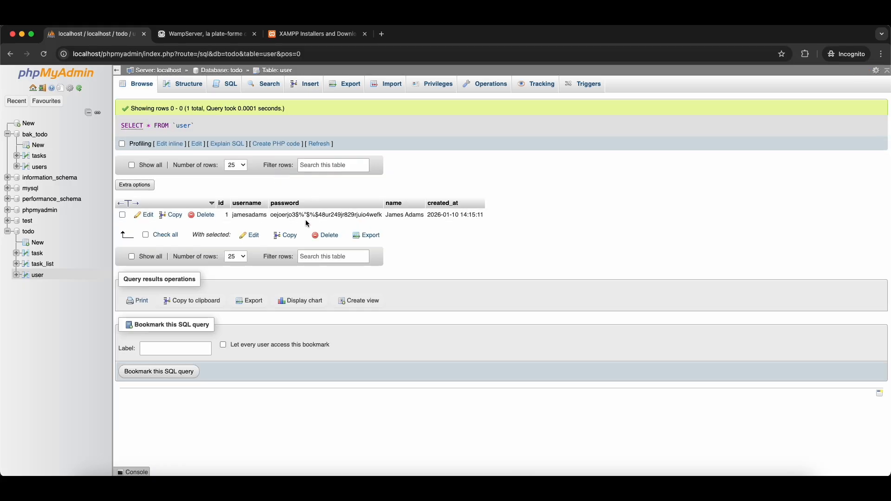
- Search Google for 'encrypted password sample' and paste its example hash as user 1's password
{"action": "key", "text": "super+t"}
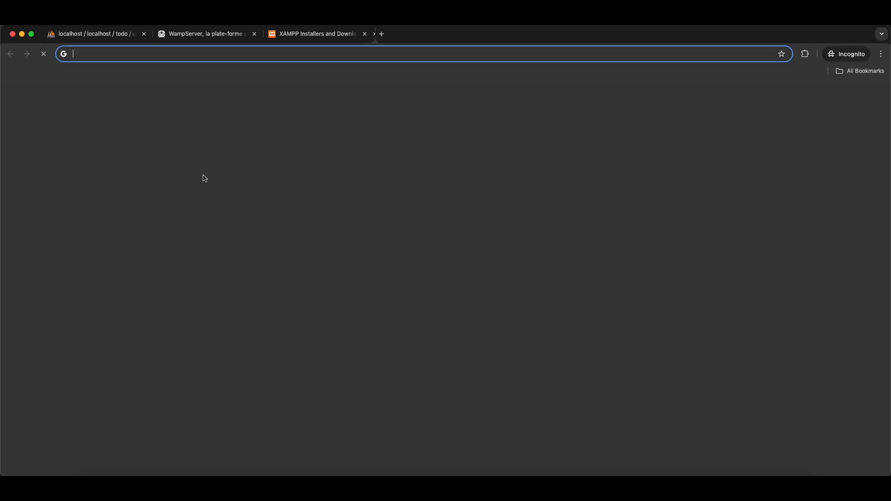
{"action": "type", "text": "encrypted da"}
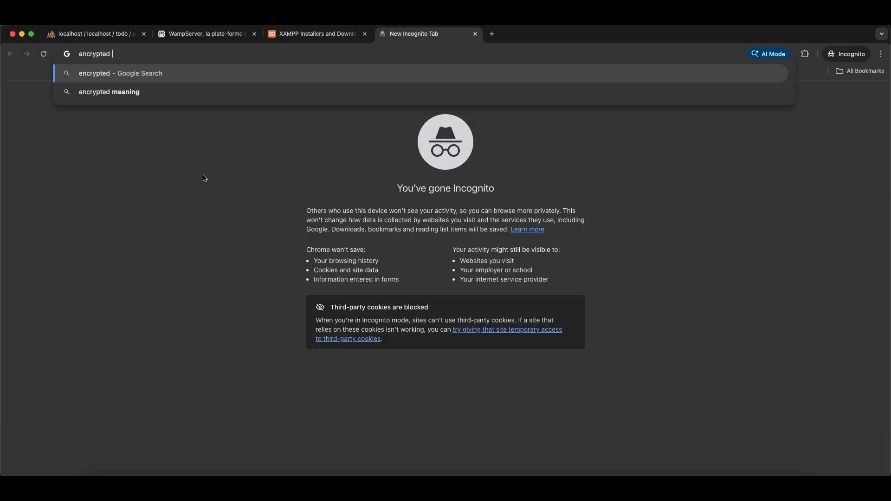
{"action": "key", "text": "BackSpace"}
{"action": "key", "text": "BackSpace"}
{"action": "type", "text": "password "}
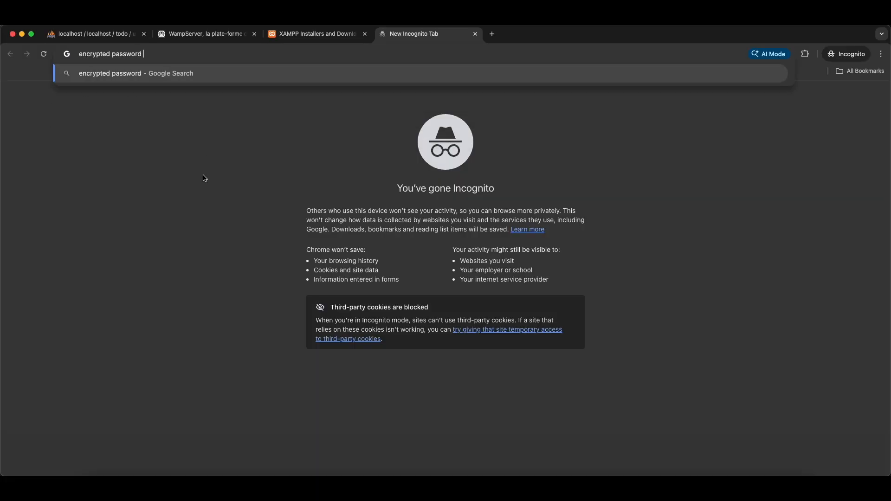
{"action": "type", "text": "sample"}
{"action": "key", "text": "Return"}
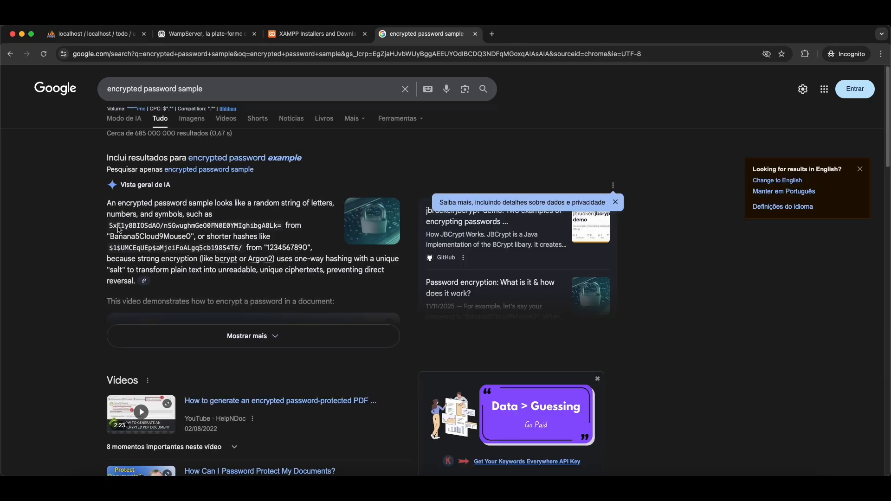
{"action": "left_click_drag", "start_coordinate": [109, 229], "coordinate": [282, 229]}
{"action": "key", "text": "ctrl+c"}
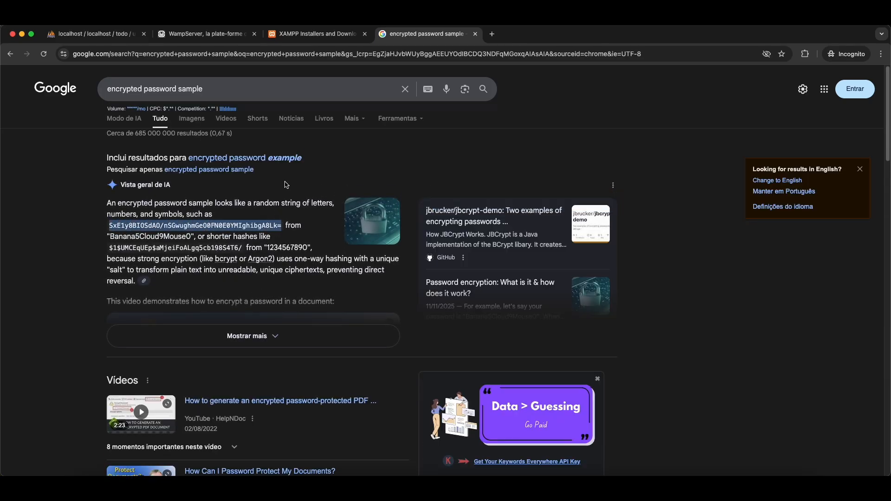
{"action": "key", "text": "ctrl+w"}
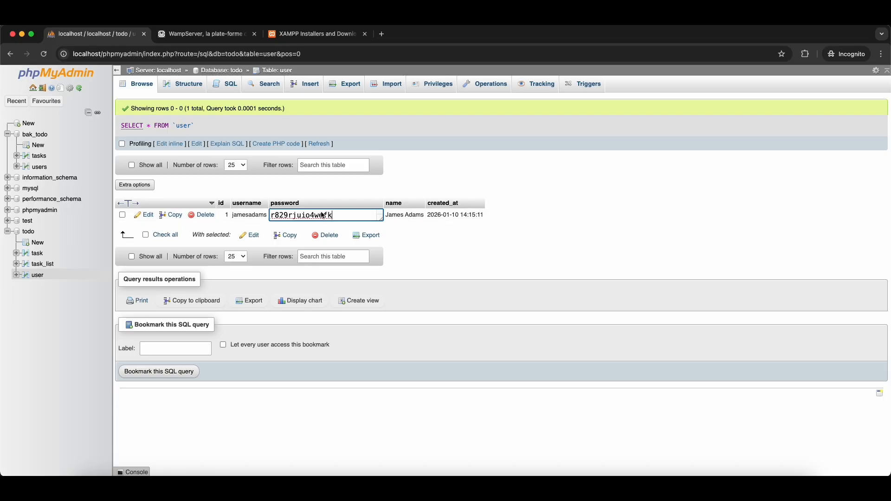
{"action": "key", "text": "ctrl+a"}
{"action": "key", "text": "ctrl+v"}
- Store the sample hash as user 1's password and start a second user row with the same hash
{"action": "left_click", "coordinate": [459, 246]}
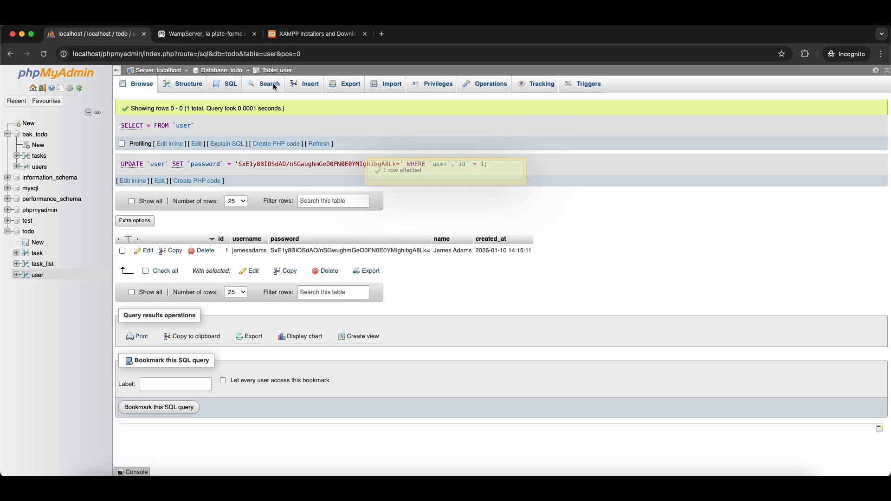
{"action": "left_click", "coordinate": [306, 84]}
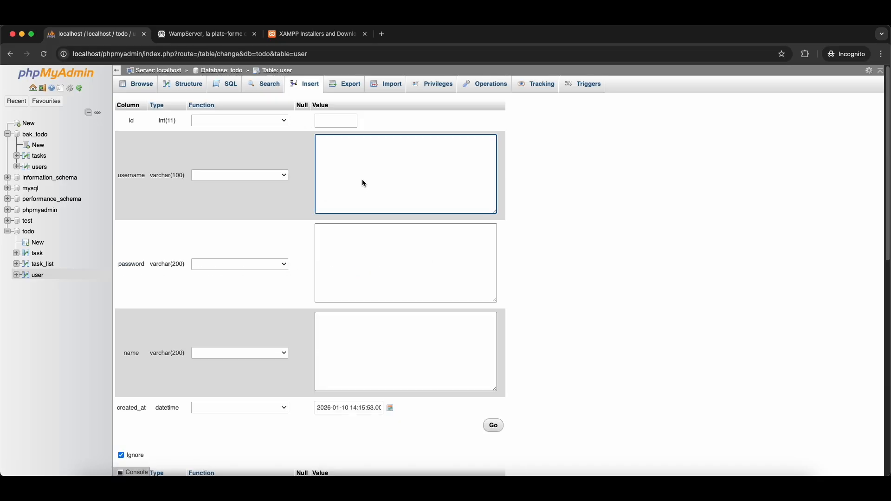
{"action": "type", "text": "Mary Smith"}
{"action": "key", "text": "Tab"}
{"action": "key", "text": "super+v"}
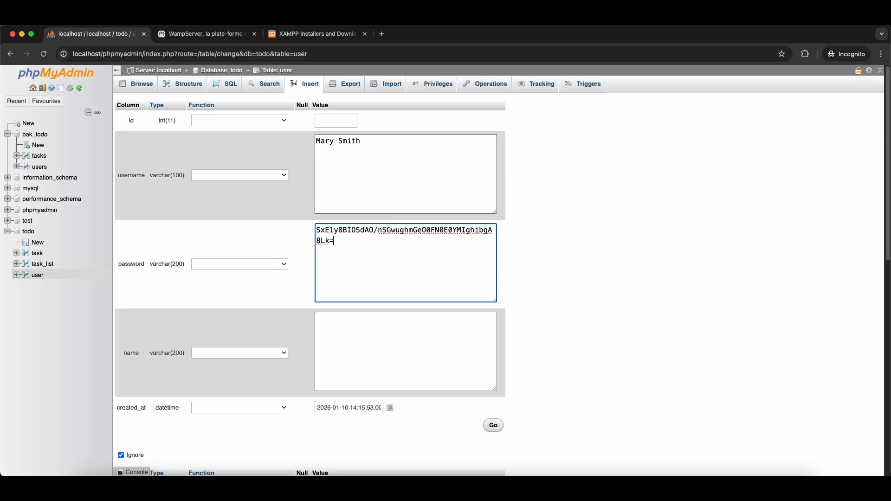
- Enter the second user's full name and username, save the row, then review the user and task rows
{"action": "left_click", "coordinate": [362, 342]}
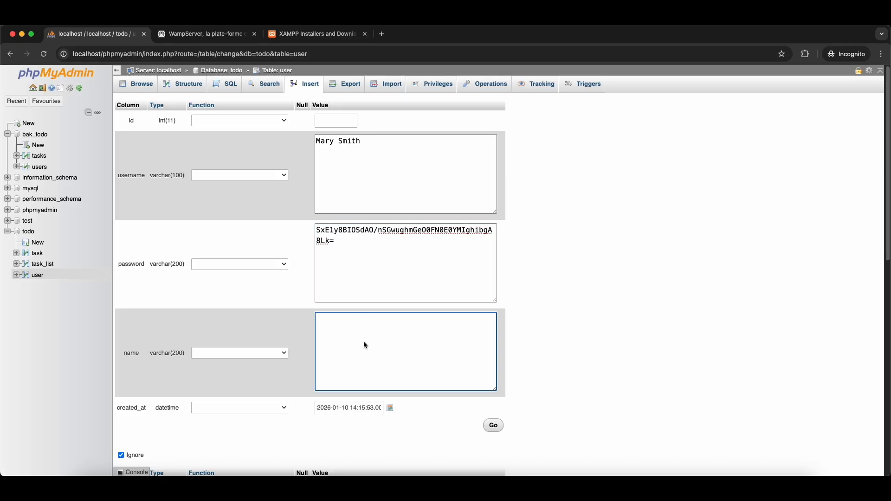
{"action": "type", "text": "Mary Smith"}
{"action": "left_click_drag", "start_coordinate": [343, 155], "coordinate": [229, 138]}
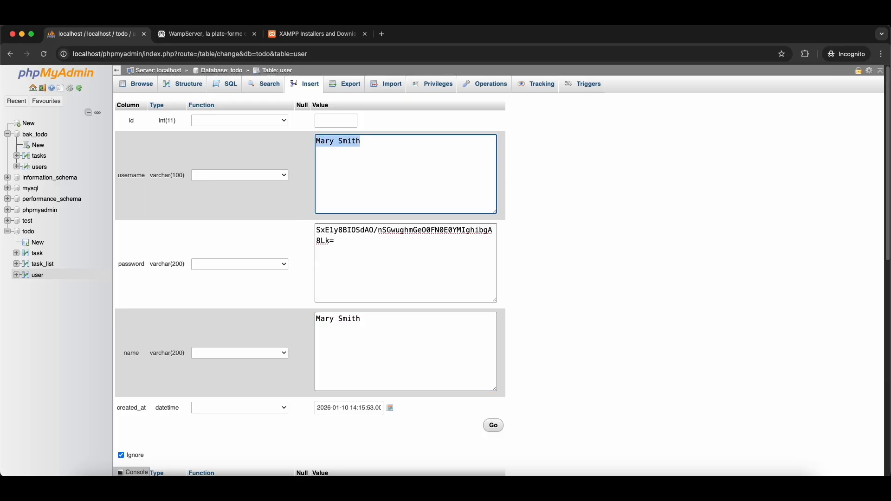
{"action": "type", "text": "marys"}
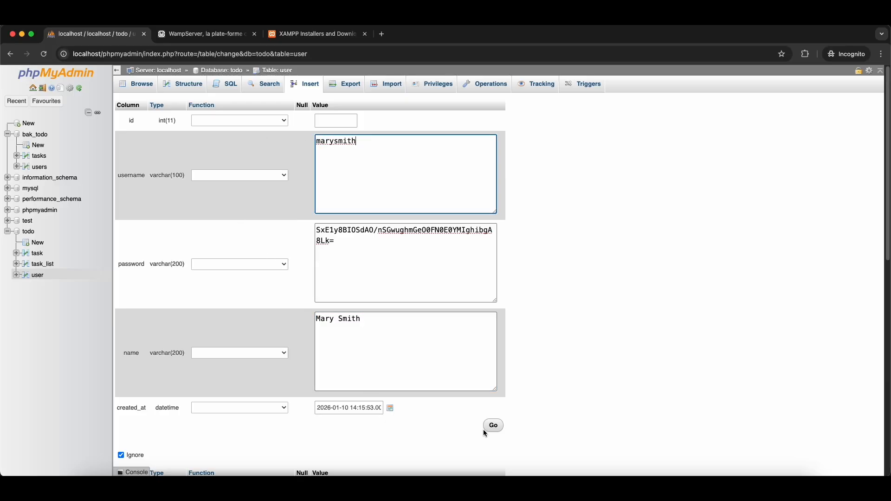
{"action": "left_click", "coordinate": [485, 427]}
{"action": "left_click", "coordinate": [139, 85]}
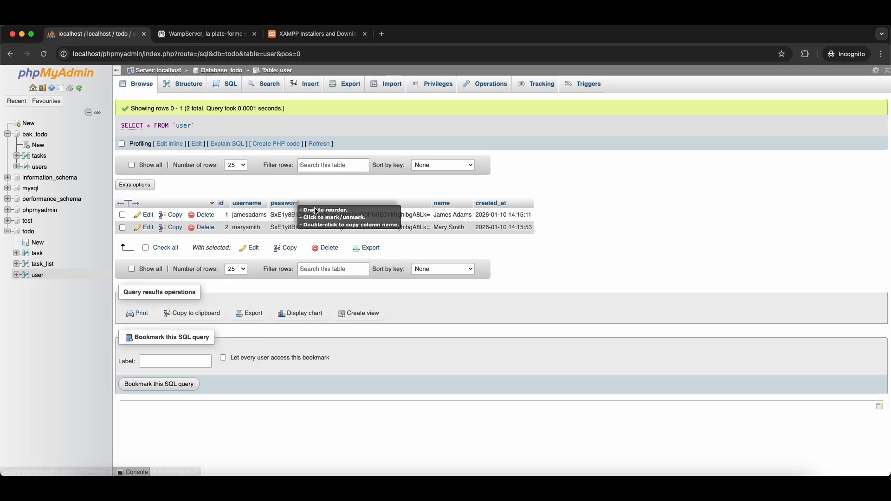
{"action": "left_click", "coordinate": [37, 253]}
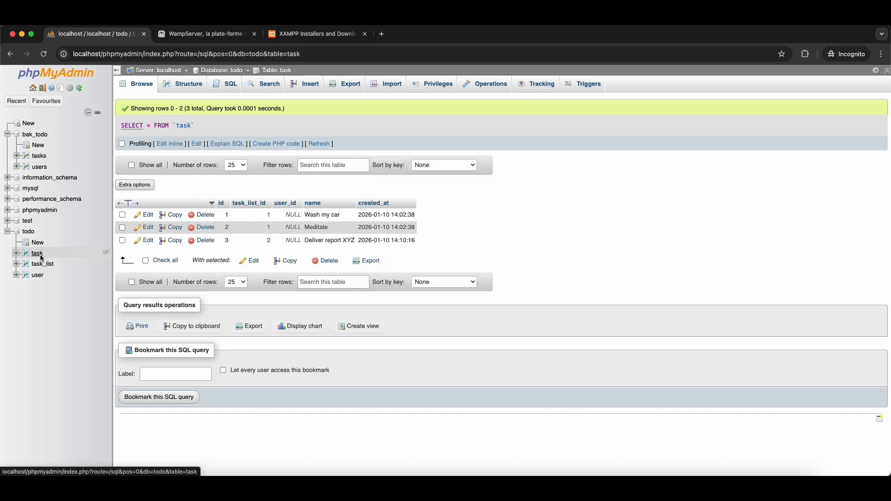
- Set user_id 1 for 'Wash my car' and 'Meditate', and user_id 2 for 'Deliver report XYZ'
{"action": "double_click", "coordinate": [278, 217]}
{"action": "left_click", "coordinate": [300, 242]}
{"action": "left_click", "coordinate": [302, 256]}
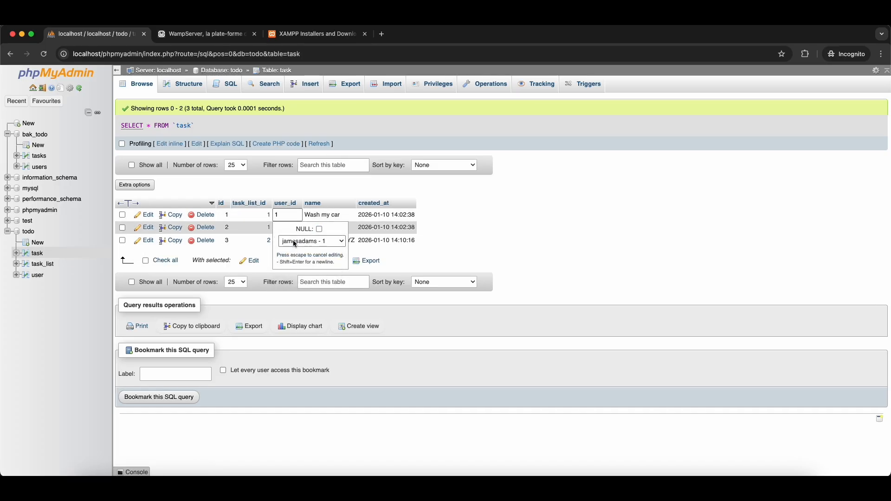
{"action": "left_click", "coordinate": [300, 194]}
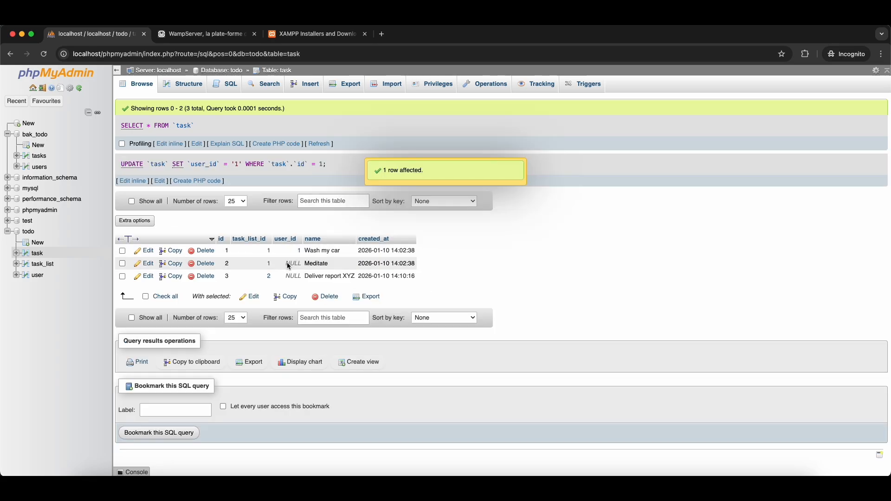
{"action": "double_click", "coordinate": [289, 264]}
{"action": "left_click", "coordinate": [299, 290]}
{"action": "left_click", "coordinate": [300, 307]}
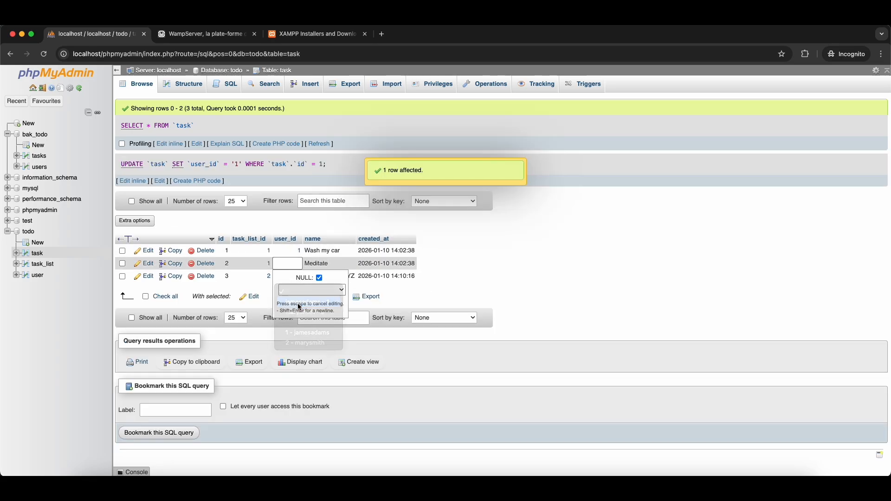
{"action": "left_click", "coordinate": [419, 280]}
{"action": "double_click", "coordinate": [291, 277]}
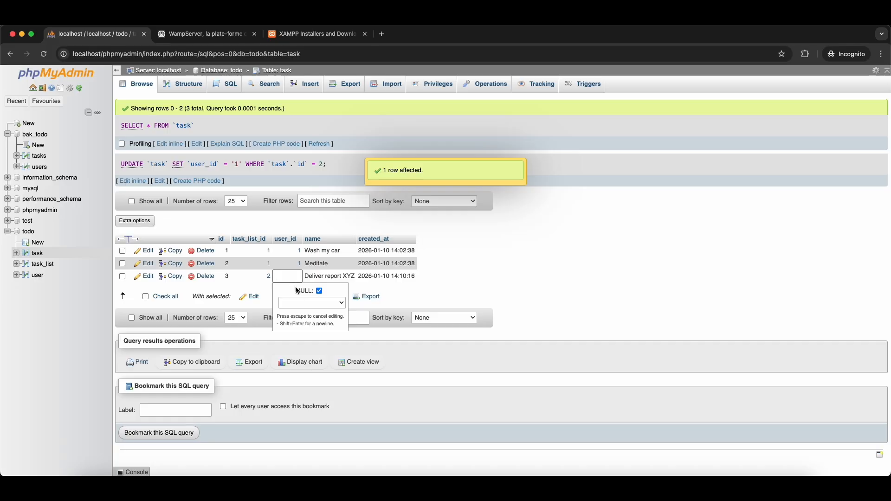
{"action": "left_click", "coordinate": [304, 303]}
{"action": "left_click", "coordinate": [308, 324]}
{"action": "left_click", "coordinate": [479, 277]}
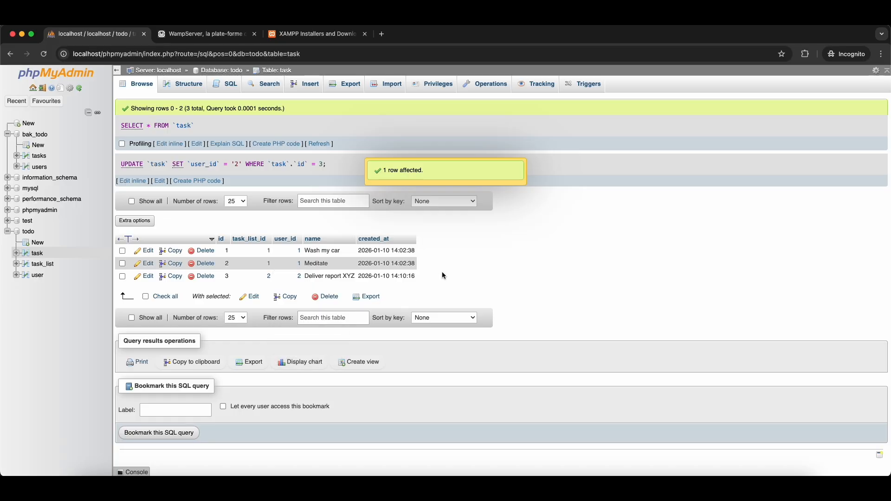
- Check the rows of the task_list, user and task tables, ending on task
{"action": "left_click", "coordinate": [51, 264]}
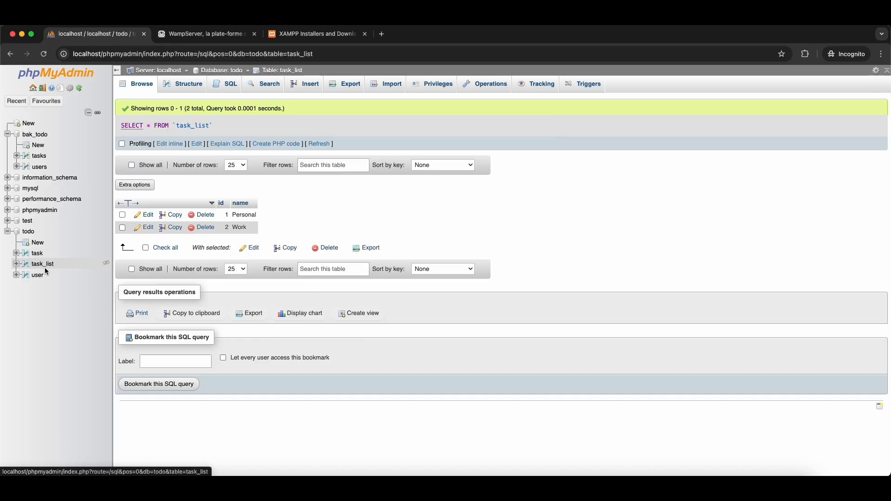
{"action": "left_click", "coordinate": [42, 274]}
{"action": "left_click", "coordinate": [36, 254]}
{"action": "left_click", "coordinate": [35, 262]}
{"action": "left_click", "coordinate": [42, 276]}
{"action": "left_click", "coordinate": [37, 253]}
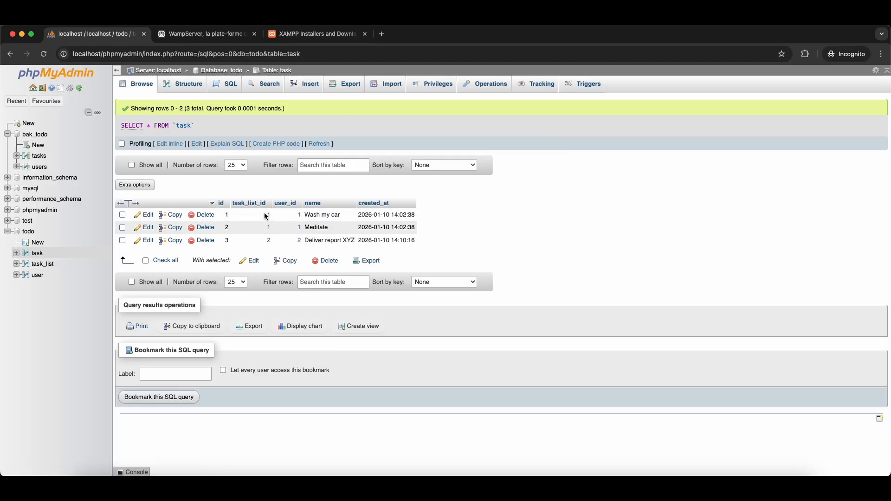